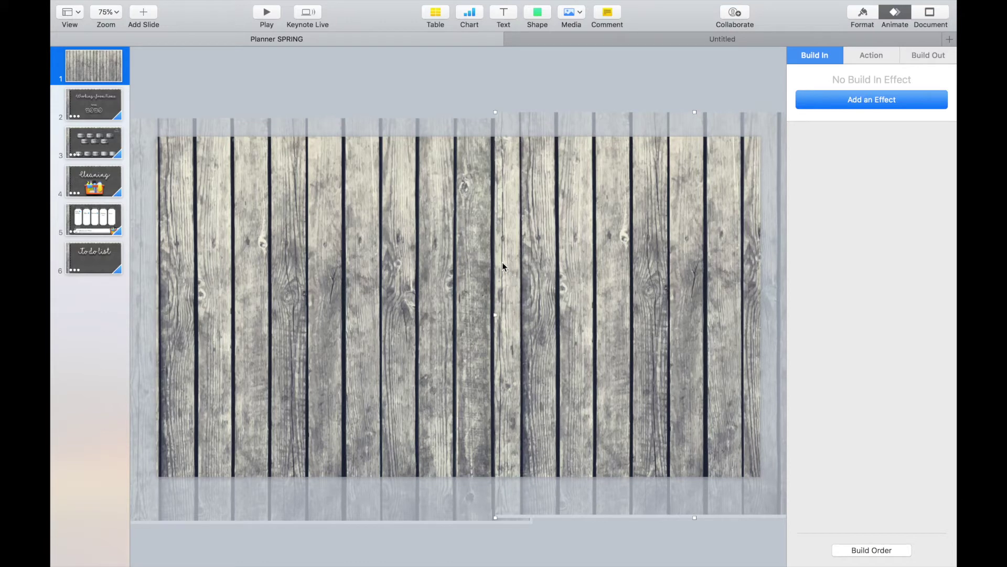
# Group the two wood-plank images that form the background of slide 1
pyautogui.keyDown('shift'); pyautogui.click(370, 286); pyautogui.keyUp('shift')
pyautogui.click(866, 27)
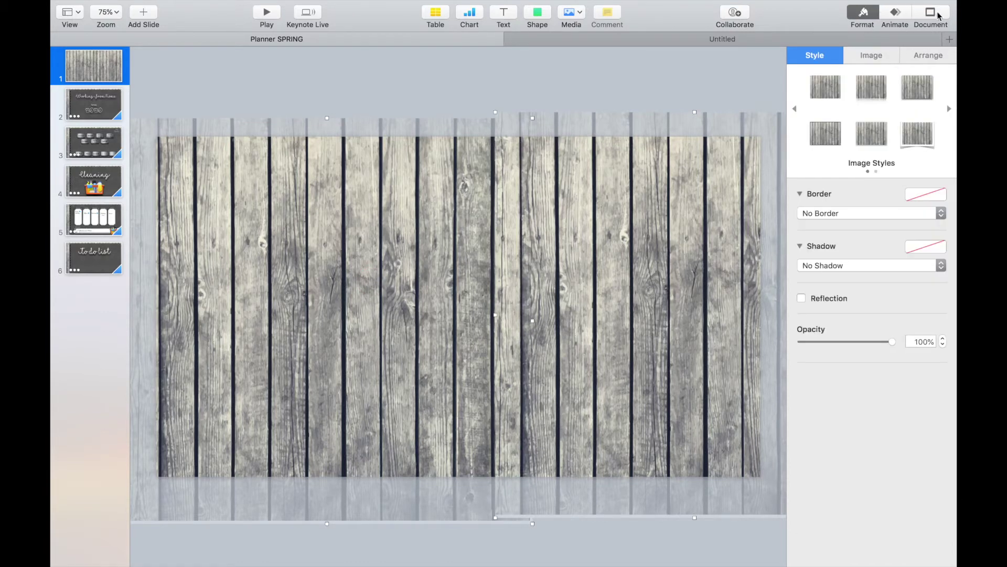
pyautogui.click(939, 59)
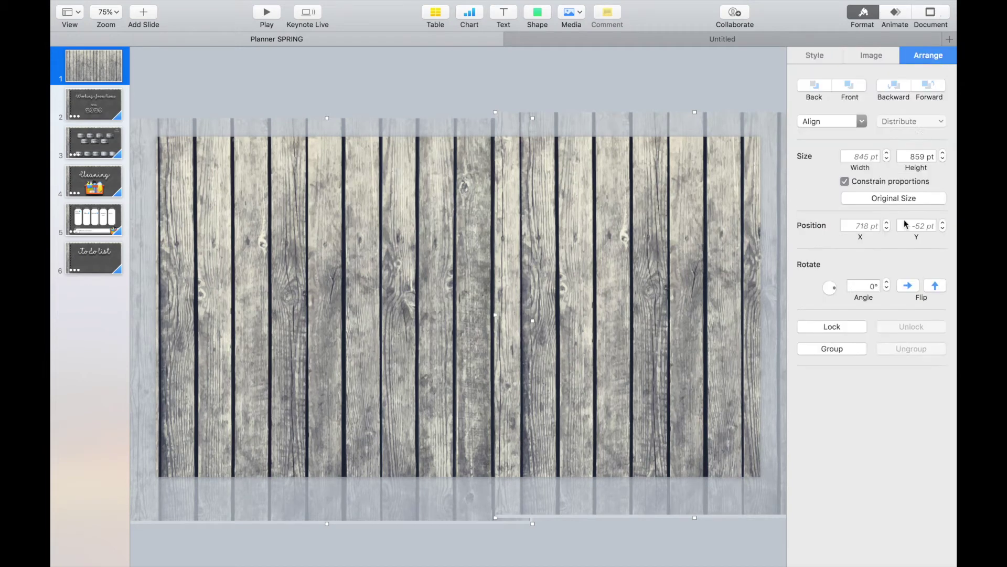
pyautogui.click(860, 350)
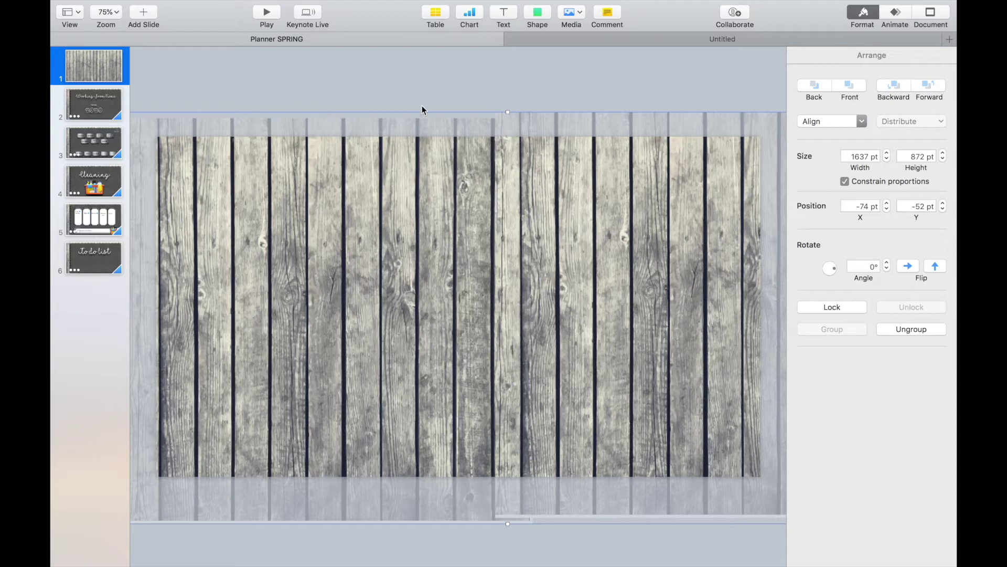
# Insert a basic rounded square, enlarge it to about 744 by 419 pt, and place it in the upper-left area of the wooden background
pyautogui.click(538, 13)
pyautogui.click(428, 59)
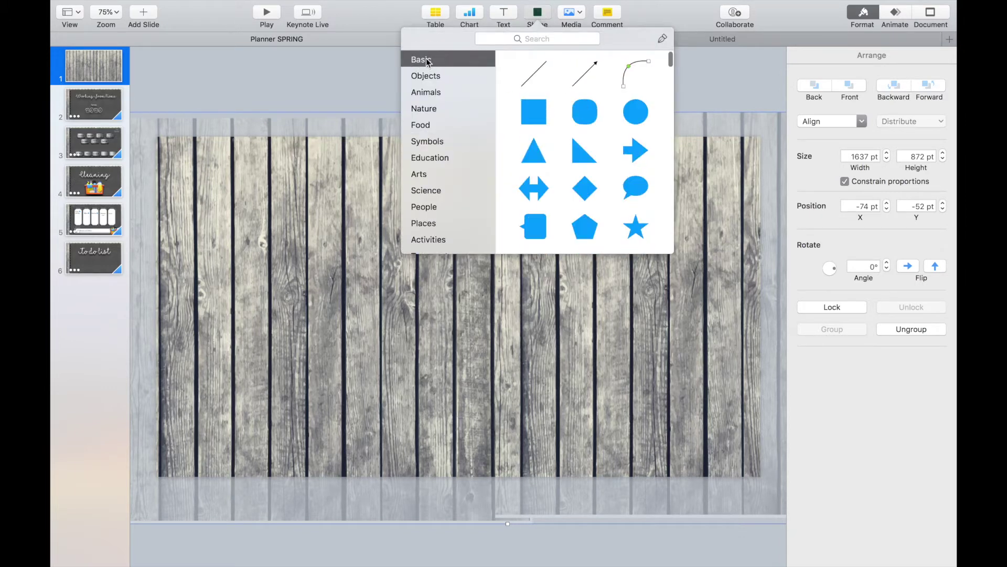
pyautogui.click(583, 110)
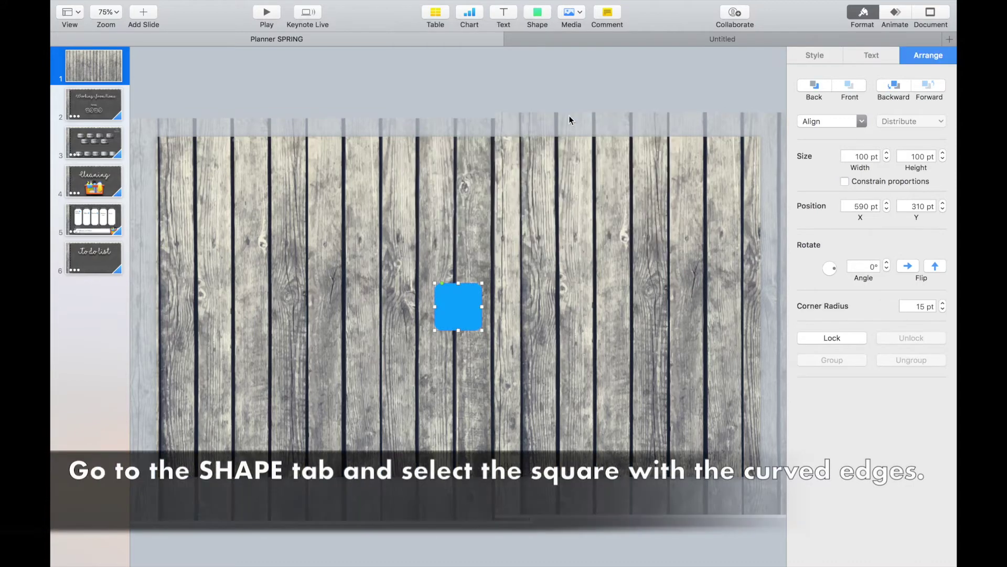
pyautogui.moveTo(482, 283); pyautogui.dragTo(765, 135)
pyautogui.moveTo(642, 221); pyautogui.dragTo(420, 254)
# Raise the exposure of the right wood image in the background group to 58%
pyautogui.click(585, 233)
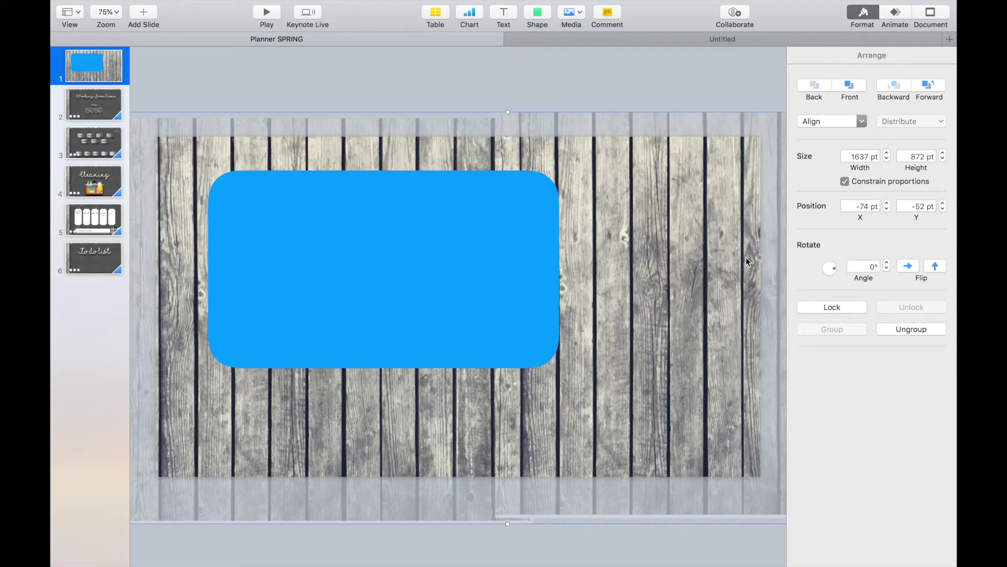
pyautogui.click(724, 249)
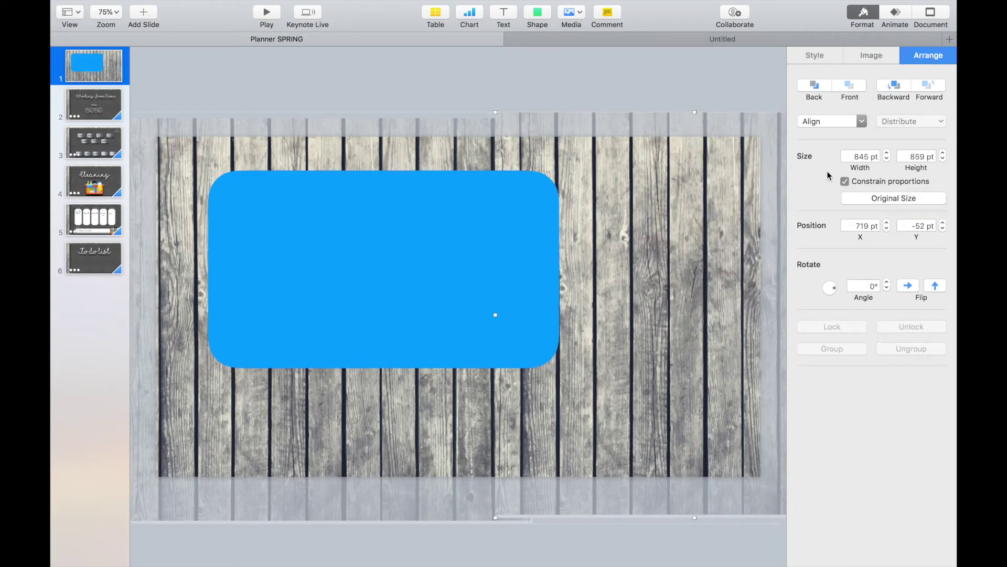
pyautogui.click(870, 55)
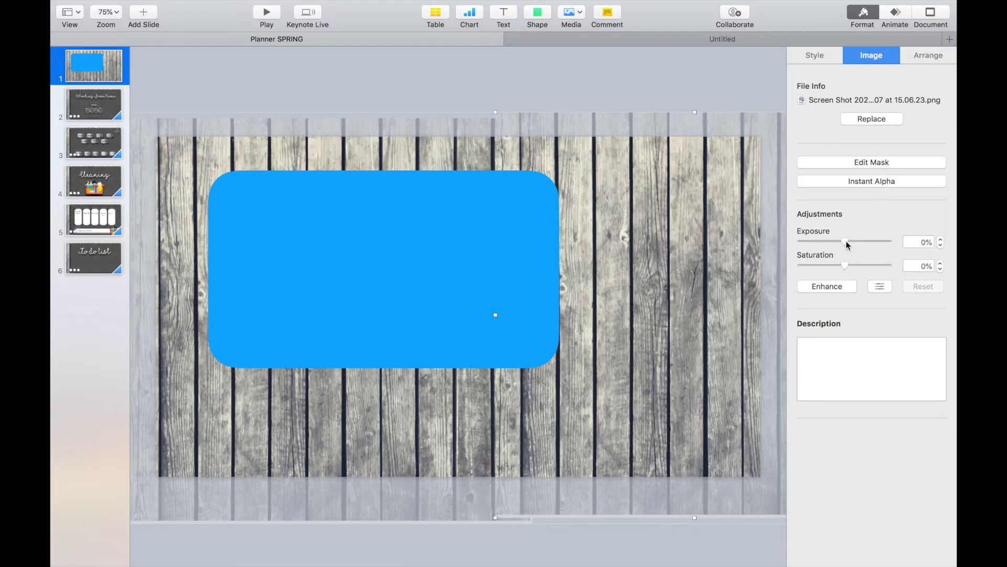
pyautogui.moveTo(855, 243); pyautogui.dragTo(871, 241)
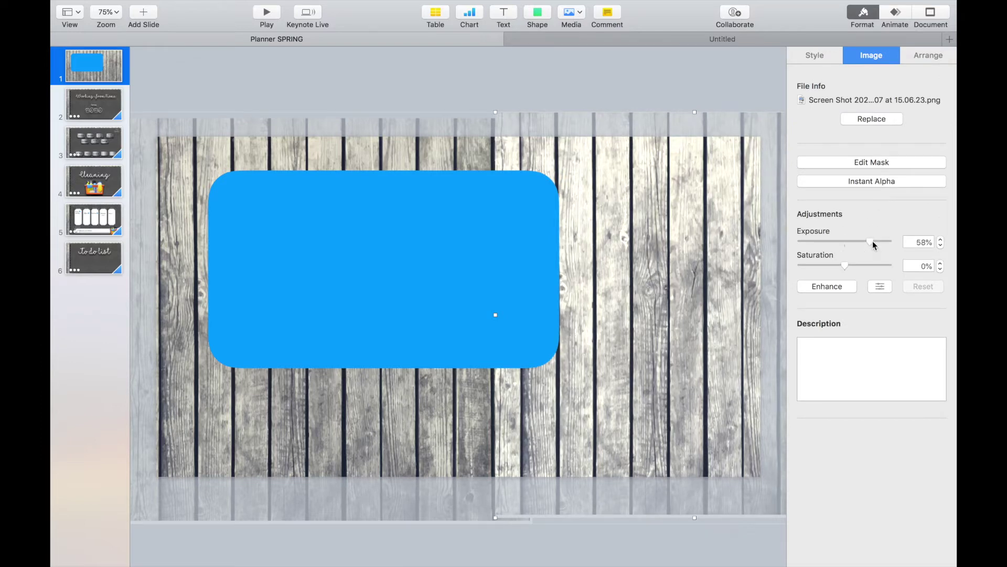
# Raise the exposure of the left wood image in the background group to 72%
pyautogui.click(324, 136)
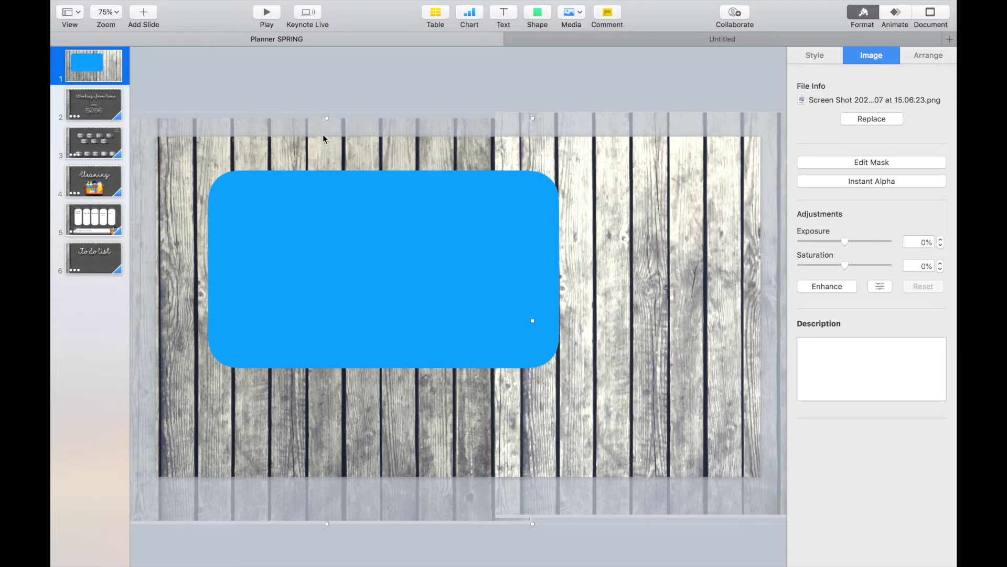
pyautogui.doubleClick(324, 135)
pyautogui.click(403, 90)
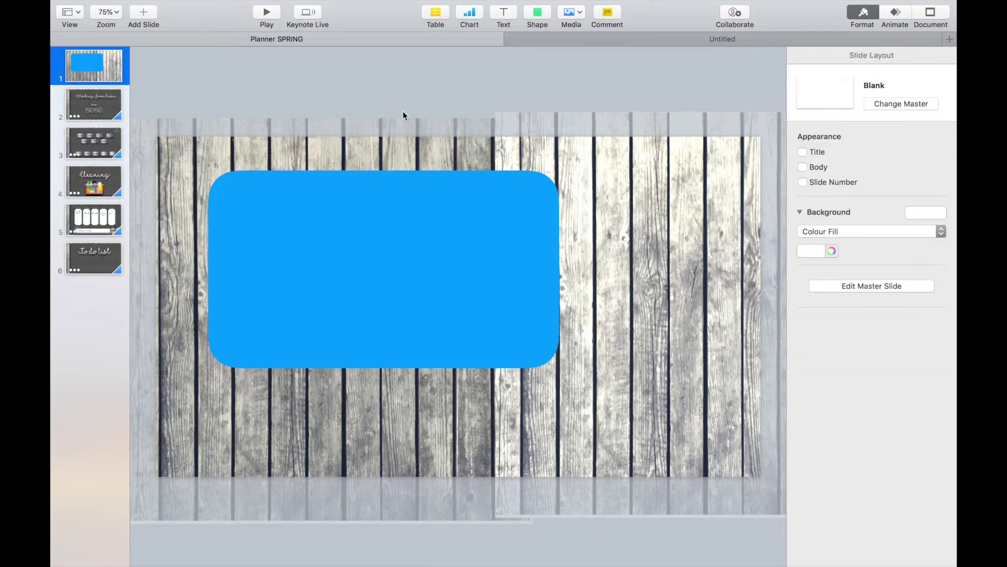
pyautogui.click(399, 136)
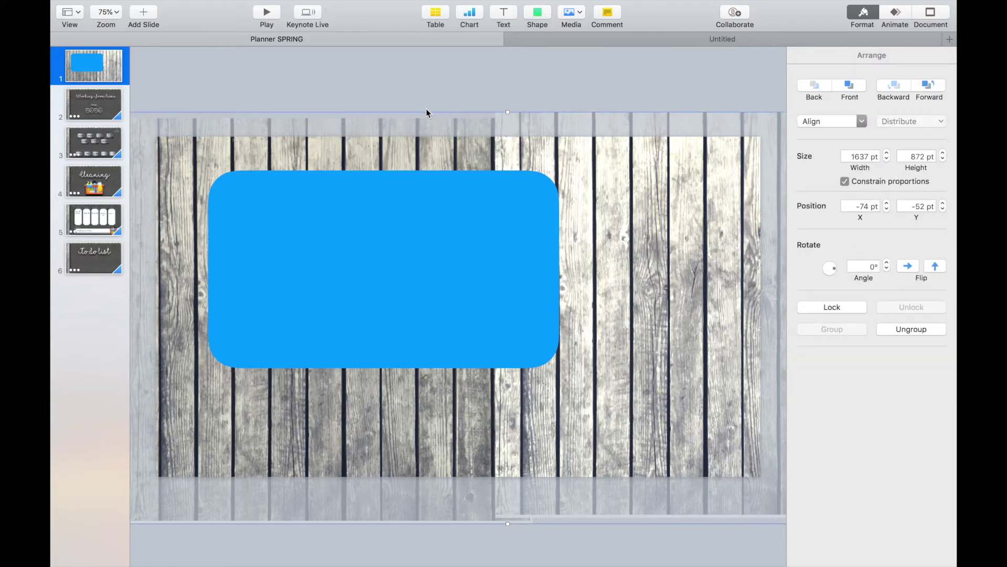
pyautogui.click(400, 153)
pyautogui.moveTo(846, 243); pyautogui.dragTo(876, 241)
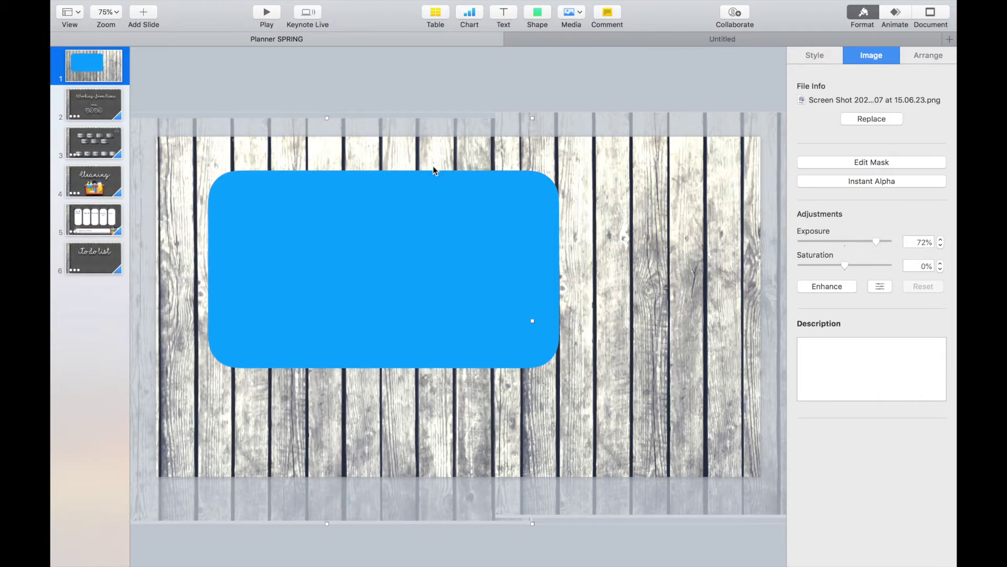
pyautogui.click(533, 198)
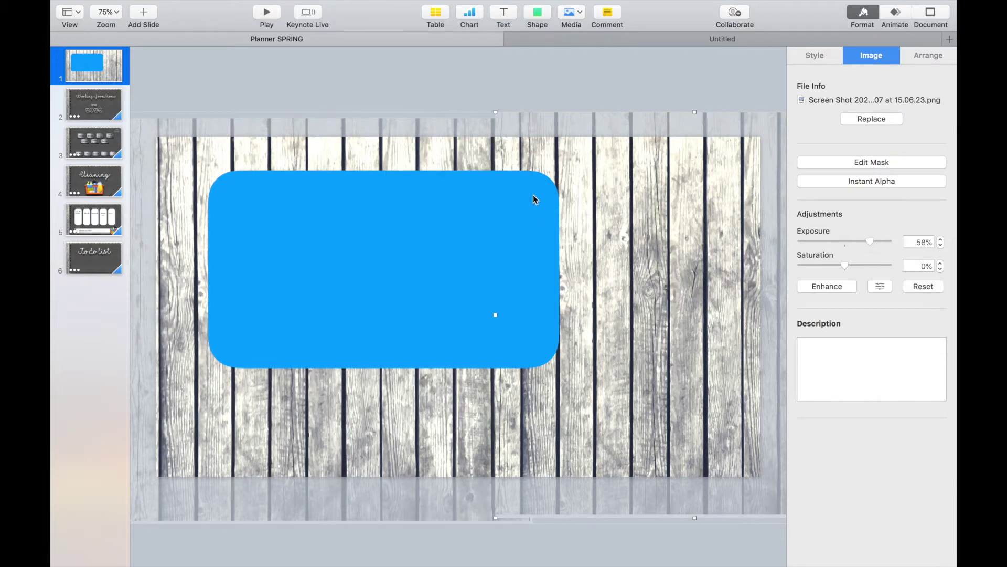
pyautogui.click(540, 81)
# Resize the blue rounded rectangle to about 1125 by 615 pt, reduce its corner radius to about 20 pt, and center it over the wood
pyautogui.click(453, 233)
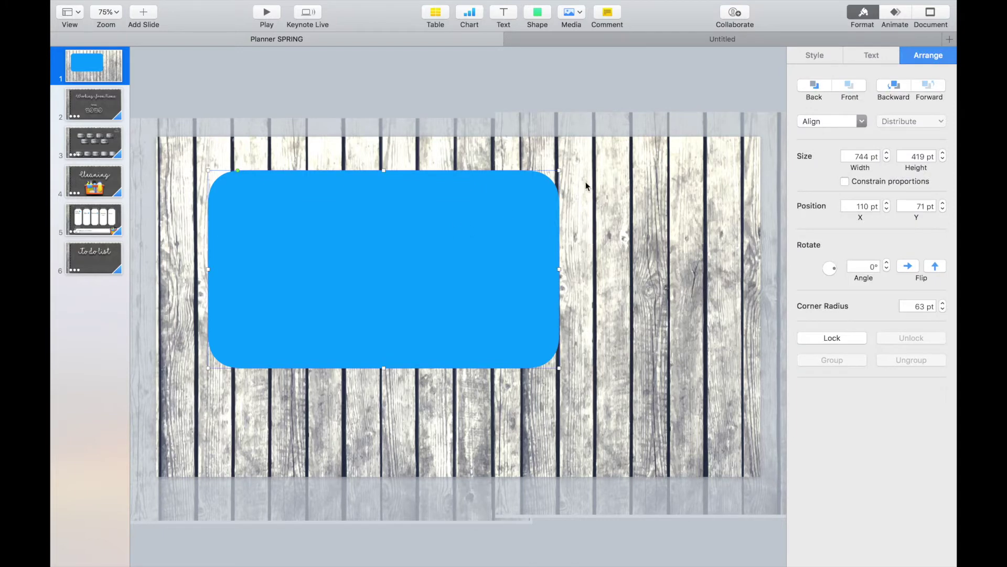
pyautogui.moveTo(560, 367); pyautogui.dragTo(735, 461)
pyautogui.moveTo(559, 374); pyautogui.dragTo(533, 364)
pyautogui.moveTo(251, 174); pyautogui.dragTo(213, 167)
pyautogui.moveTo(300, 202); pyautogui.dragTo(292, 196)
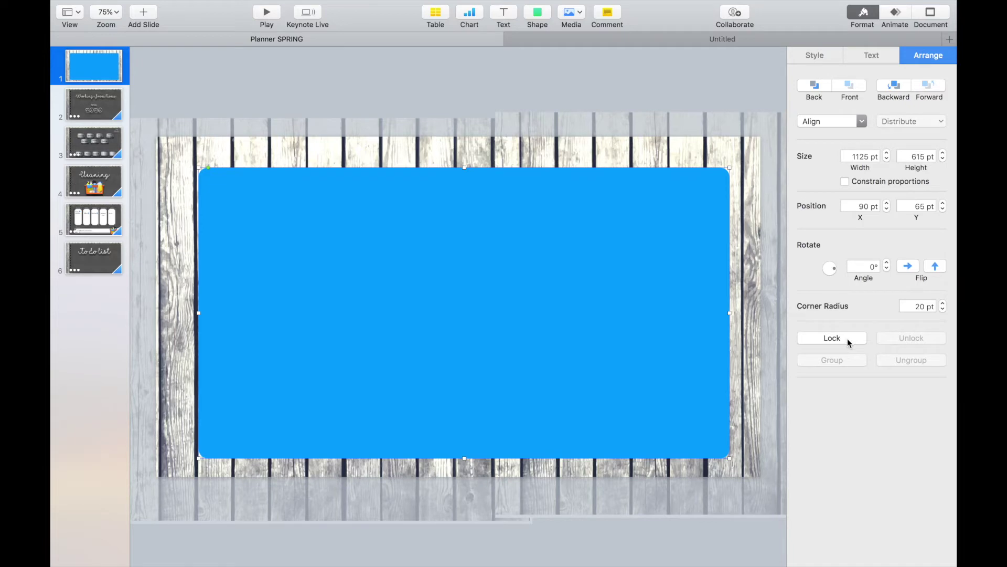
# Change the large rounded rectangle's fill colour to white
pyautogui.click(823, 56)
pyautogui.click(816, 233)
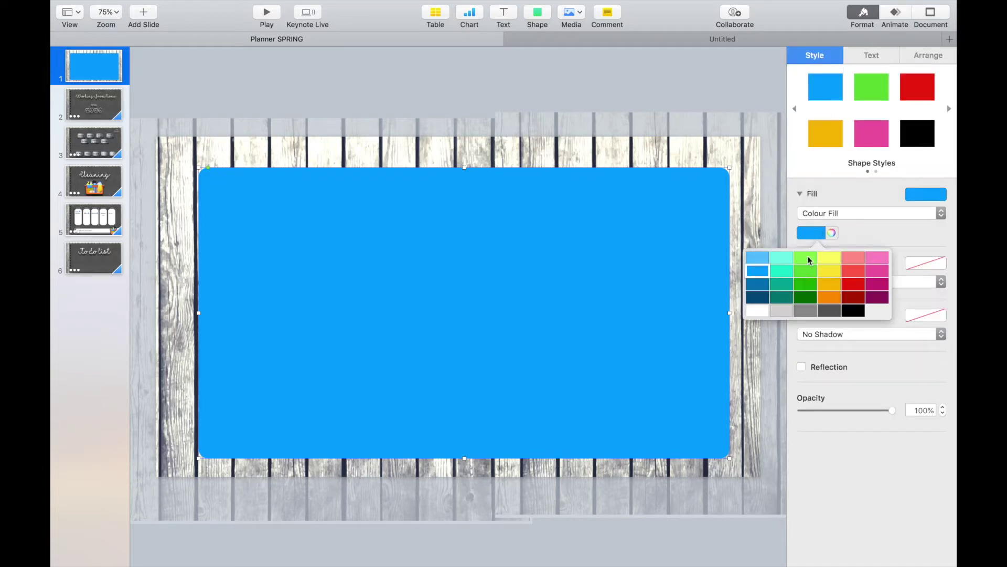
pyautogui.click(784, 313)
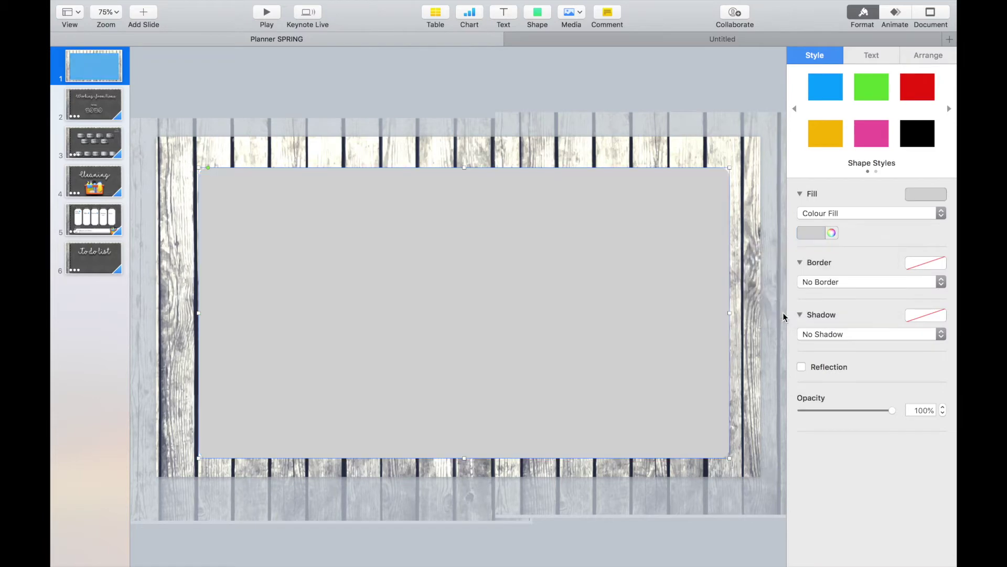
pyautogui.click(816, 233)
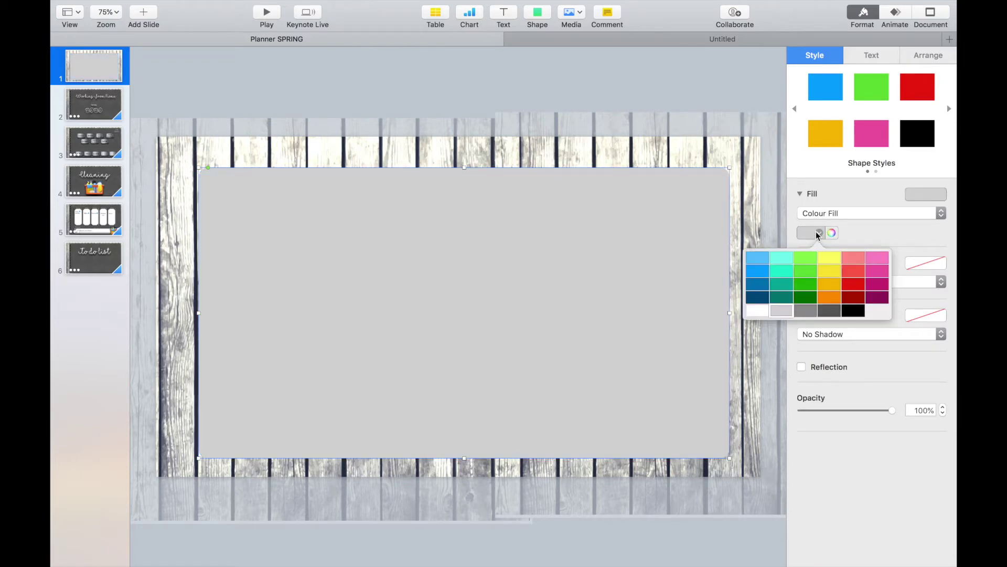
pyautogui.click(760, 311)
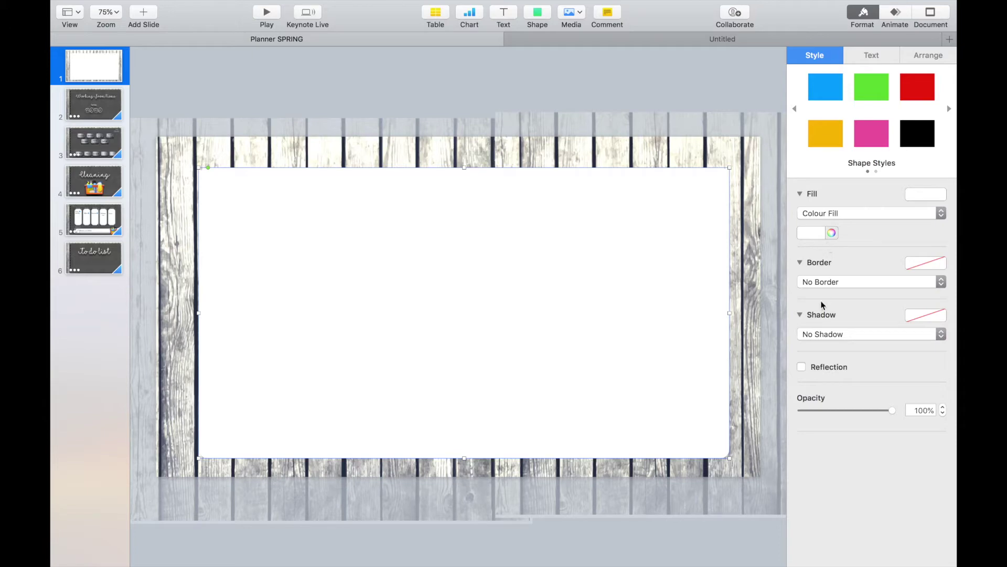
# Give the white page a Curved Shadow with a 25 pt offset
pyautogui.click(820, 334)
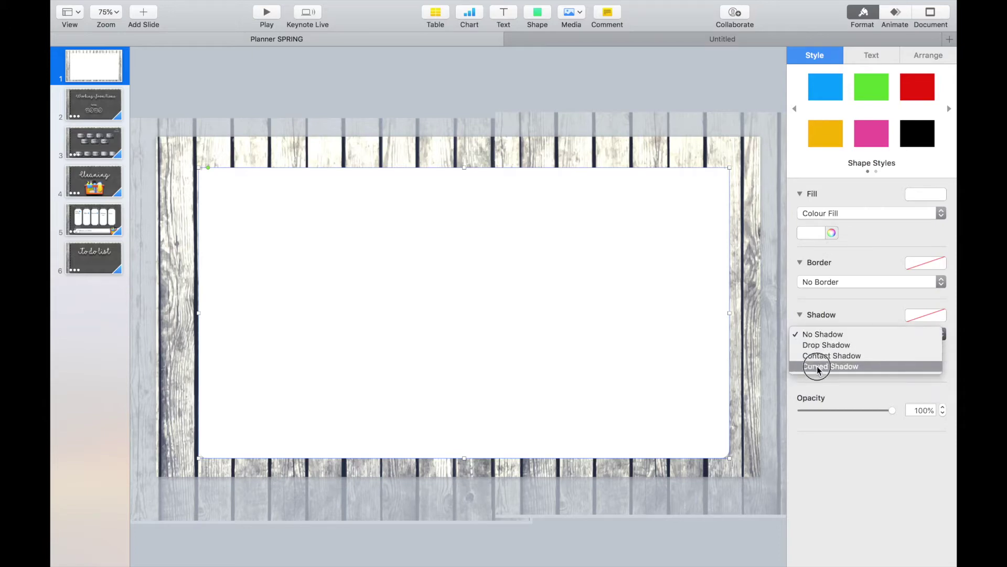
pyautogui.click(818, 367)
pyautogui.click(864, 363)
pyautogui.moveTo(847, 398); pyautogui.dragTo(871, 400)
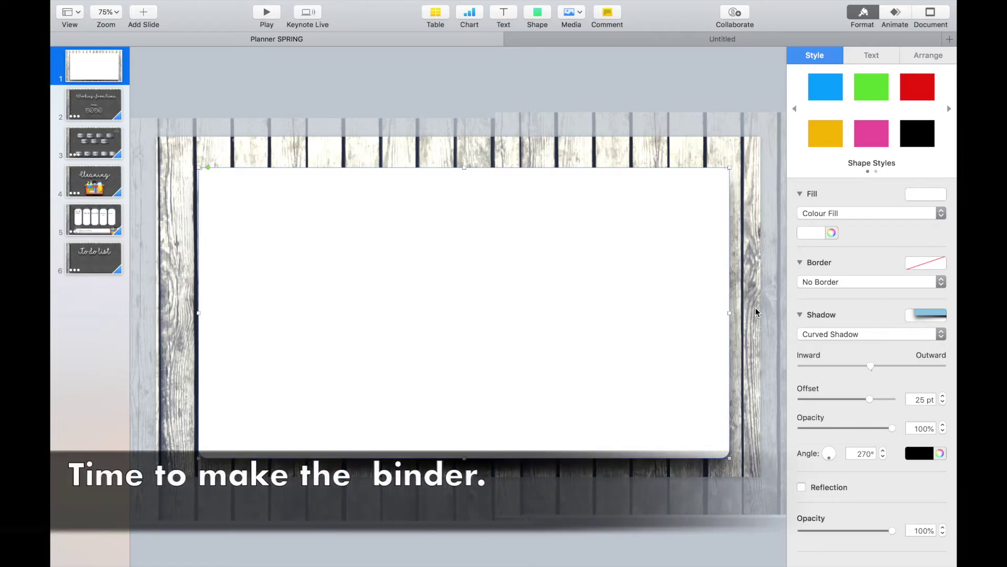
# Add a rounded binder bar about 93 by 27 pt across the page's upper-left edge and duplicate it just below
pyautogui.click(537, 11)
pyautogui.click(579, 117)
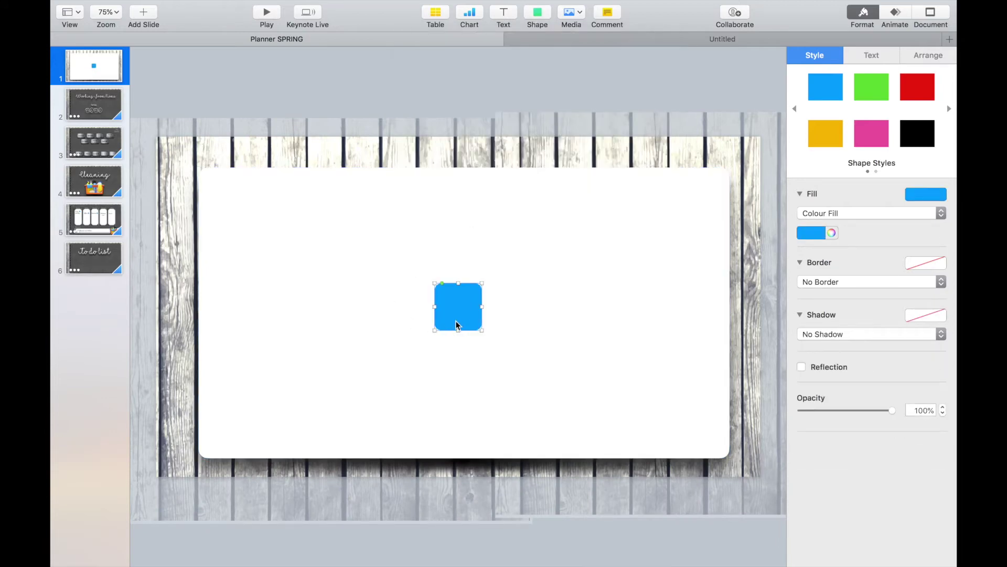
pyautogui.moveTo(482, 331); pyautogui.dragTo(209, 194)
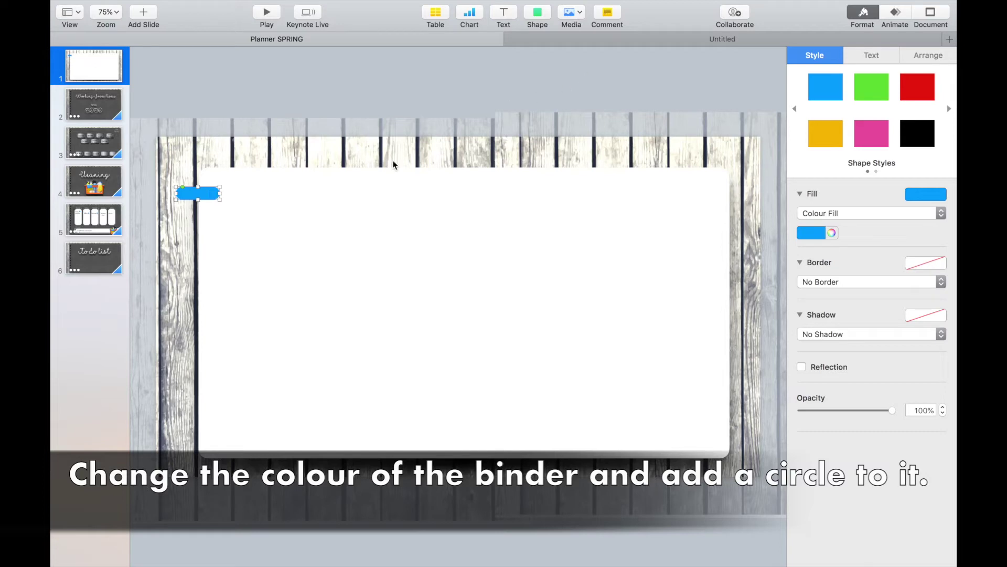
pyautogui.moveTo(204, 199); pyautogui.dragTo(200, 220)
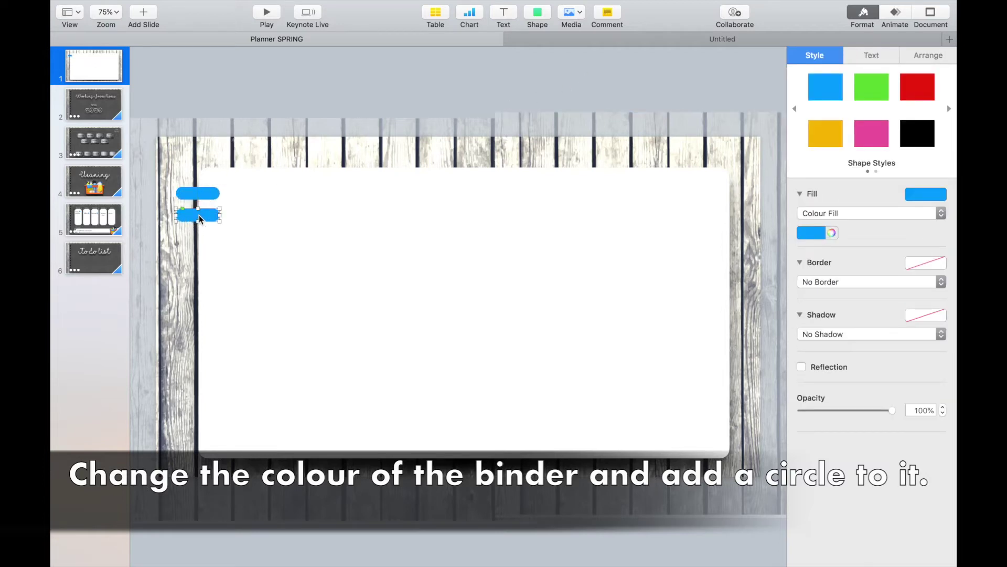
pyautogui.click(205, 195)
# Insert a black circle about 35 pt wide and place it over the right end of the upper binder bar
pyautogui.click(524, 15)
pyautogui.click(636, 110)
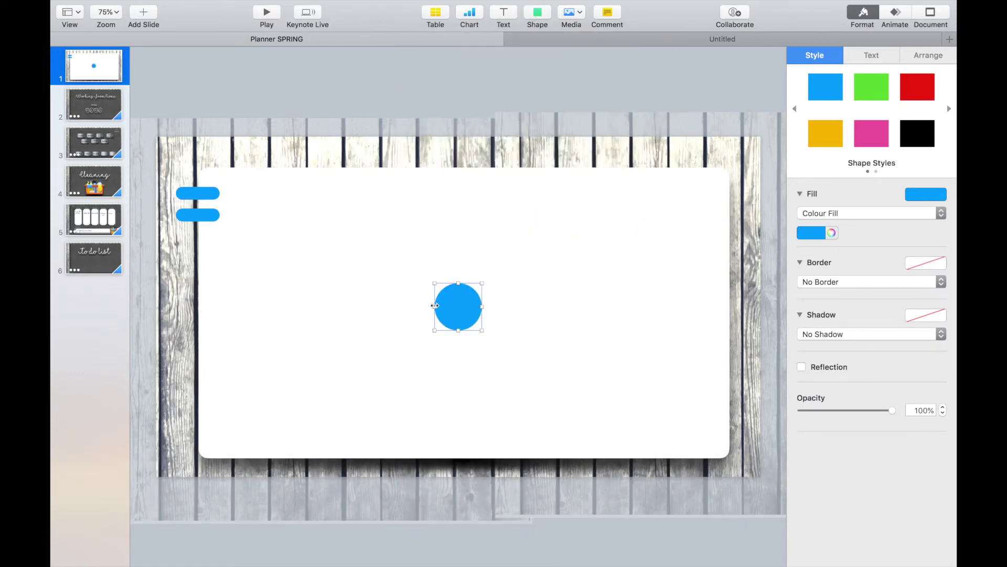
pyautogui.click(917, 140)
pyautogui.moveTo(483, 284); pyautogui.dragTo(219, 196)
pyautogui.click(218, 193)
# Arrange the black circle's layering so it sits behind the upper blue binder bar but in front of the white page
pyautogui.click(909, 61)
pyautogui.click(815, 87)
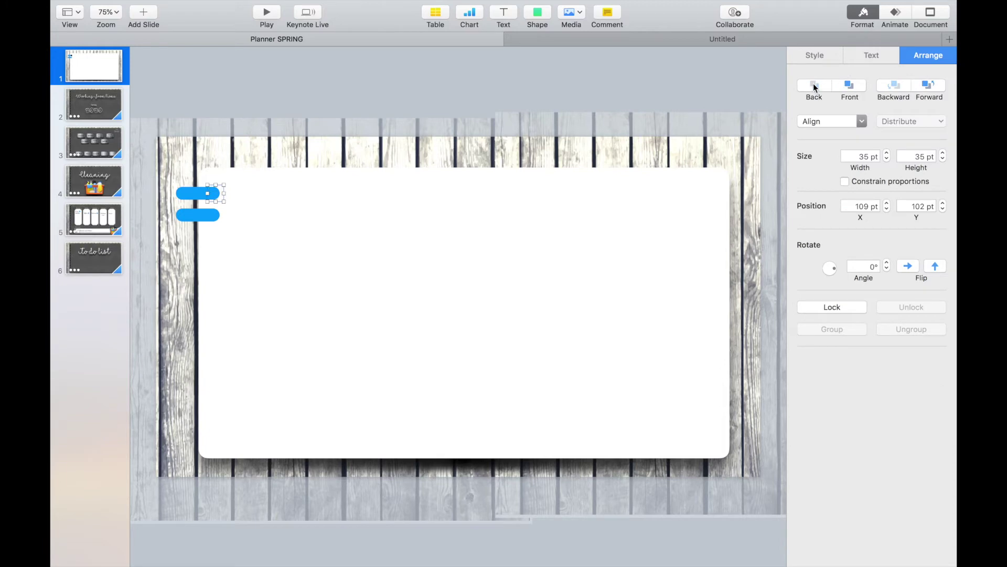
pyautogui.click(850, 88)
pyautogui.click(908, 92)
pyautogui.click(859, 91)
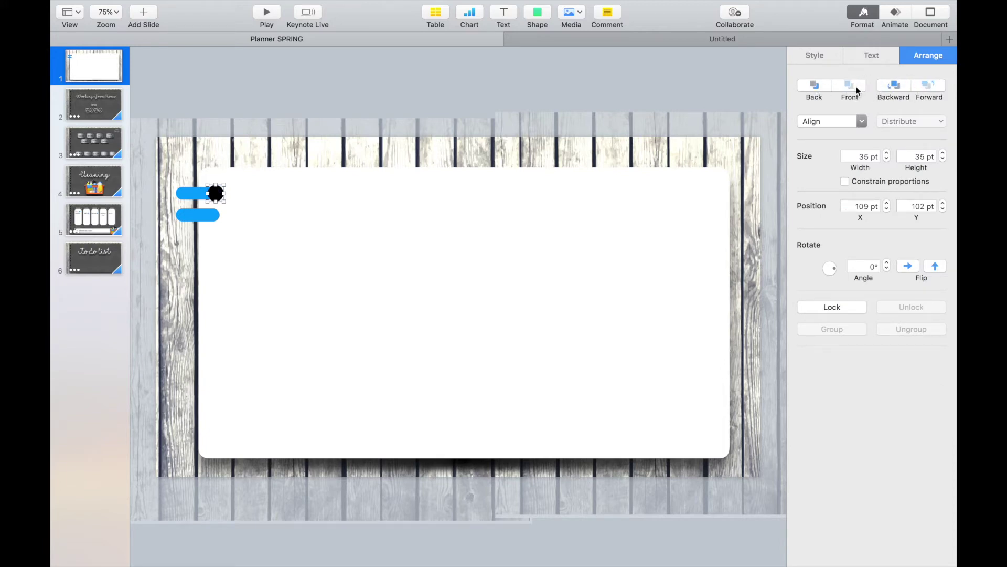
pyautogui.click(878, 93)
# Delete the duplicate lower binder bar
pyautogui.click(283, 206)
pyautogui.click(220, 192)
pyautogui.click(231, 194)
pyautogui.click(212, 215)
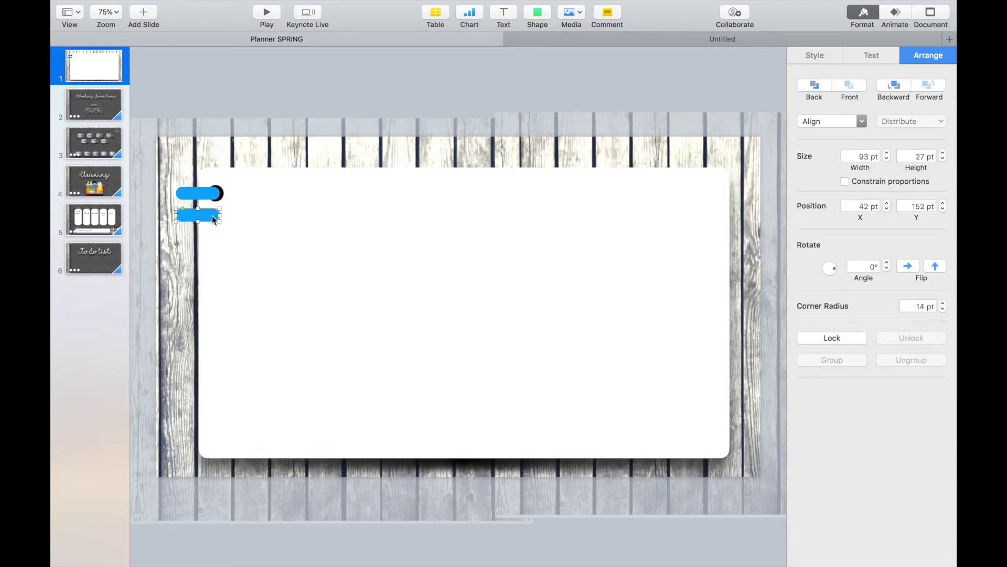
pyautogui.press('Delete')
# Change the blue binder bar's fill from a solid colour to an advanced gradient fill
pyautogui.click(202, 194)
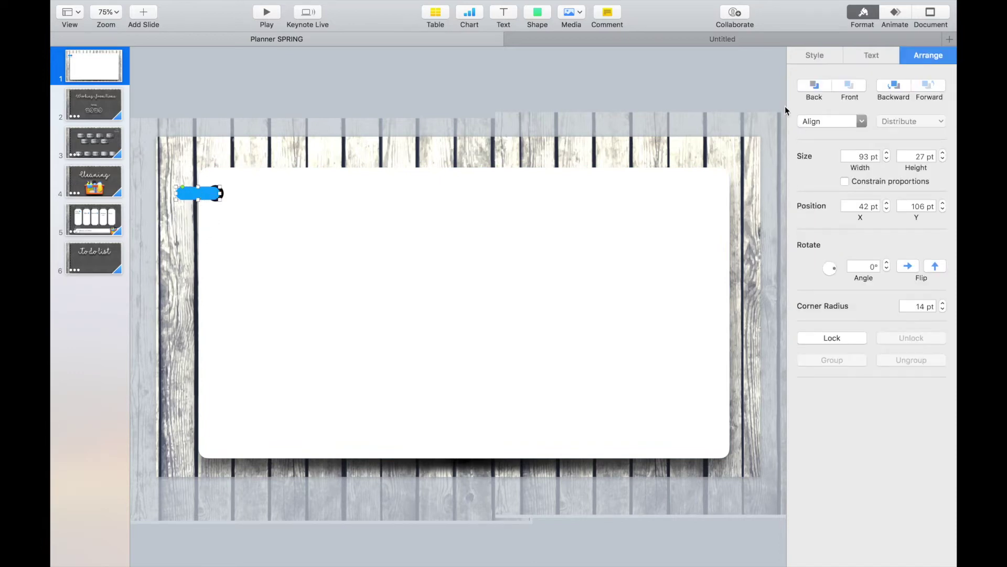
pyautogui.click(816, 58)
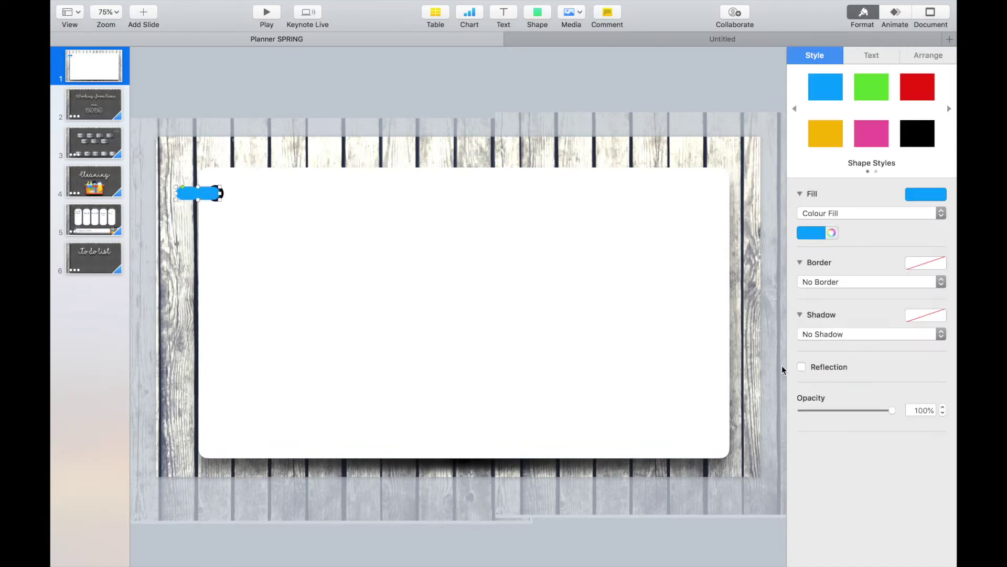
pyautogui.click(832, 233)
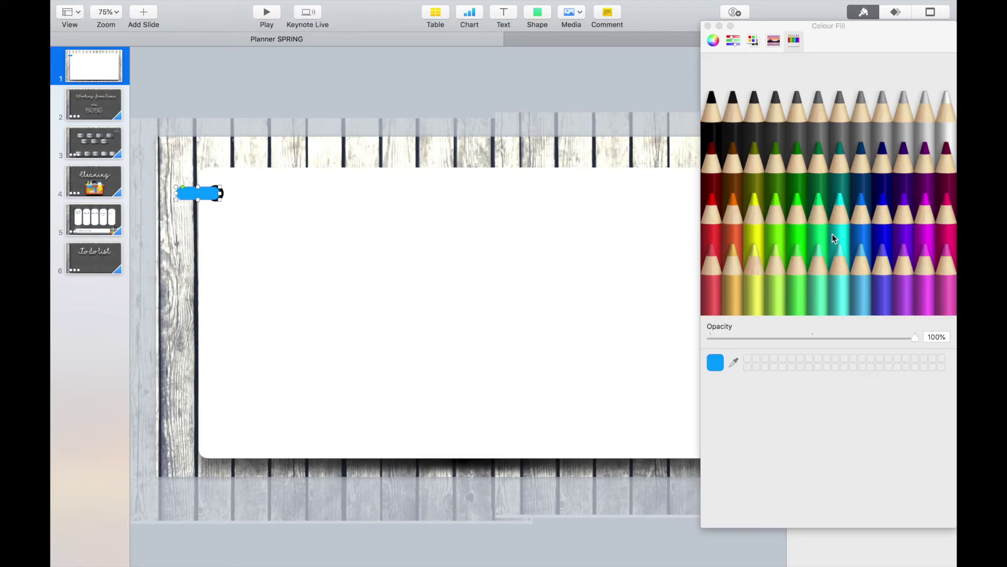
pyautogui.click(708, 26)
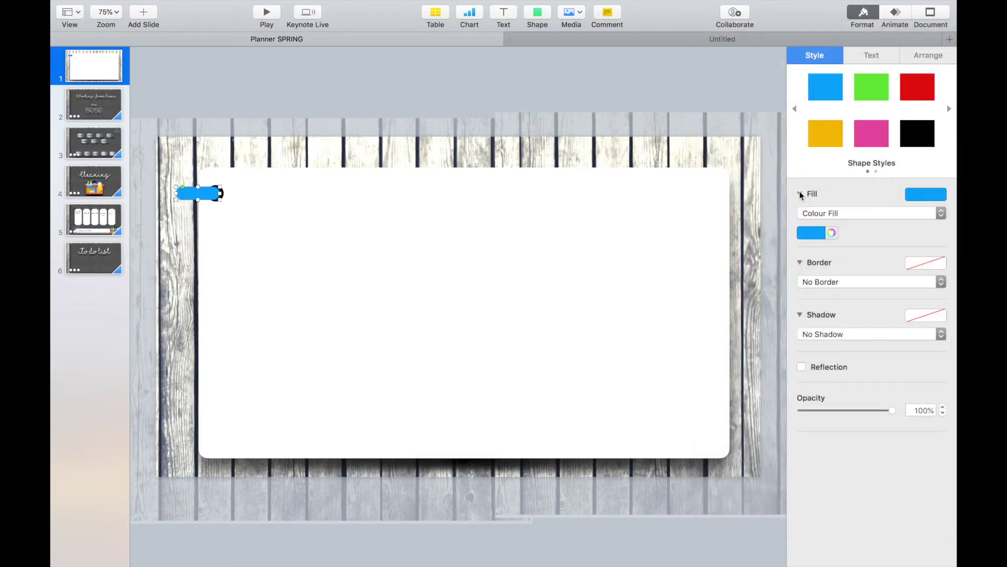
pyautogui.click(816, 213)
pyautogui.click(816, 236)
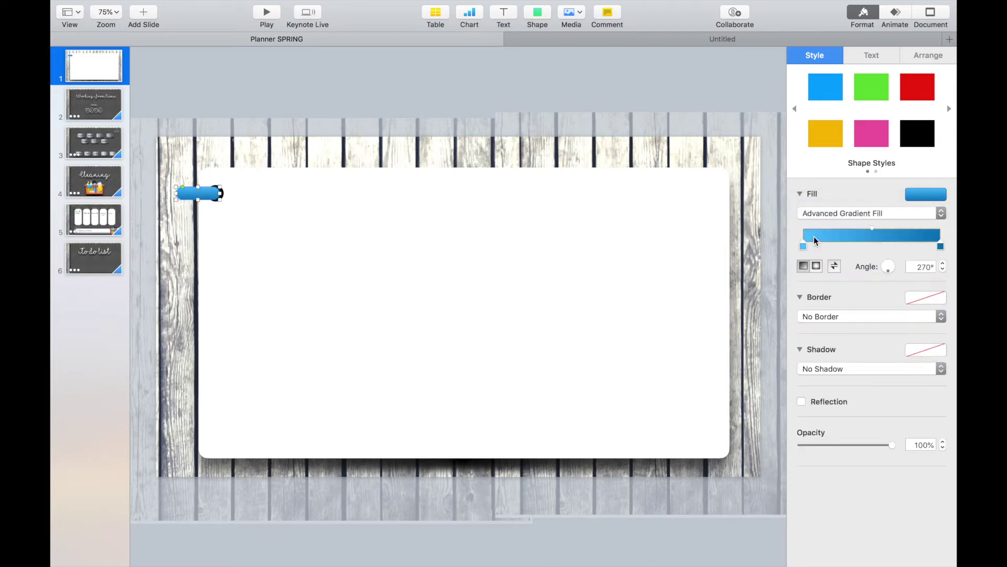
# Set the binder bar's gradient colours to Licorice black for the first stop and white for the last stop
pyautogui.doubleClick(803, 246)
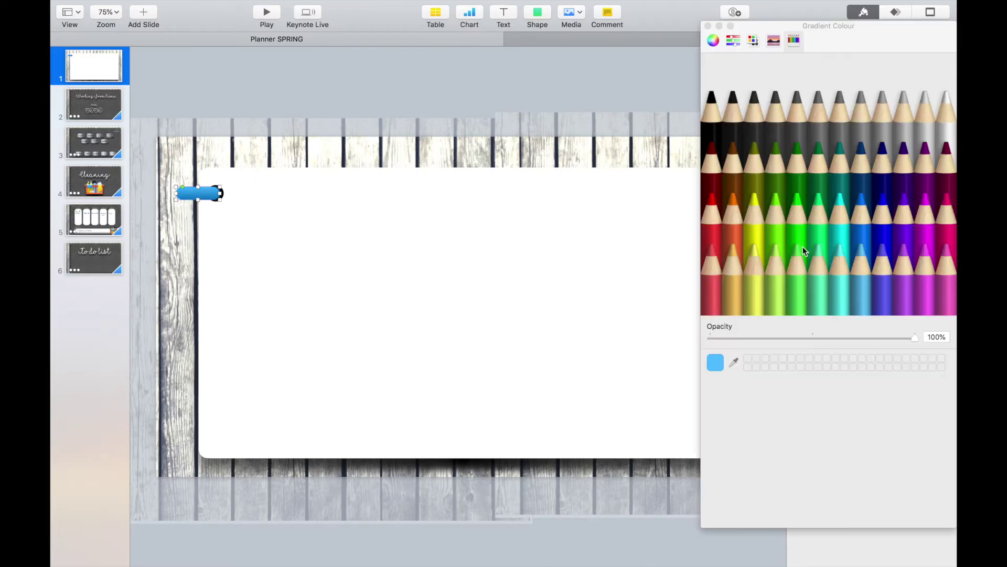
pyautogui.click(713, 126)
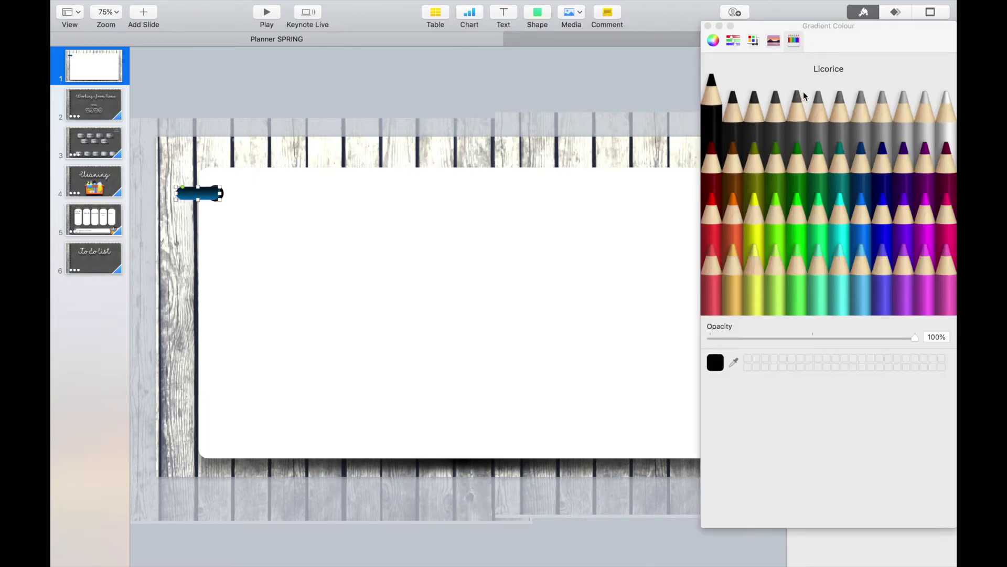
pyautogui.click(708, 26)
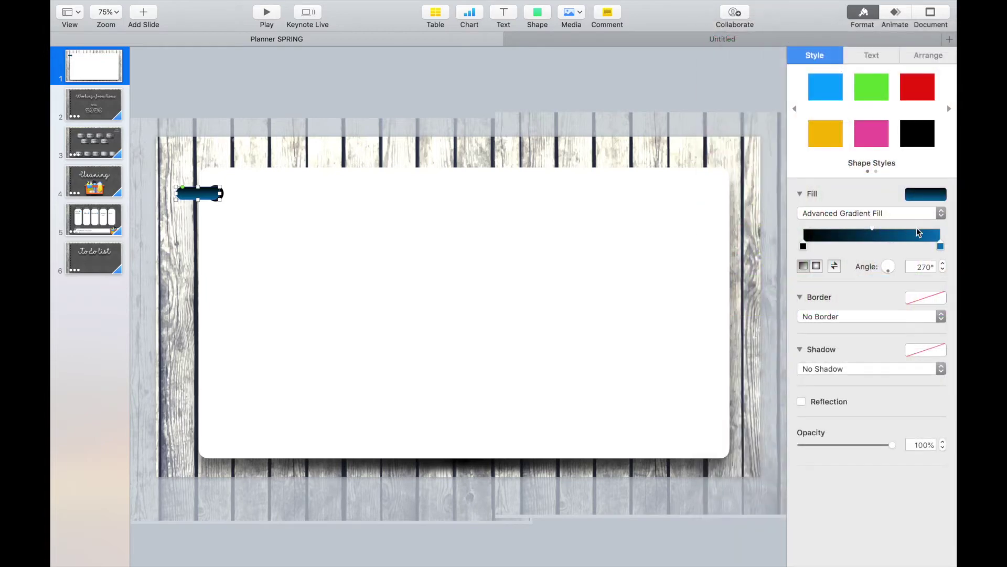
pyautogui.doubleClick(940, 245)
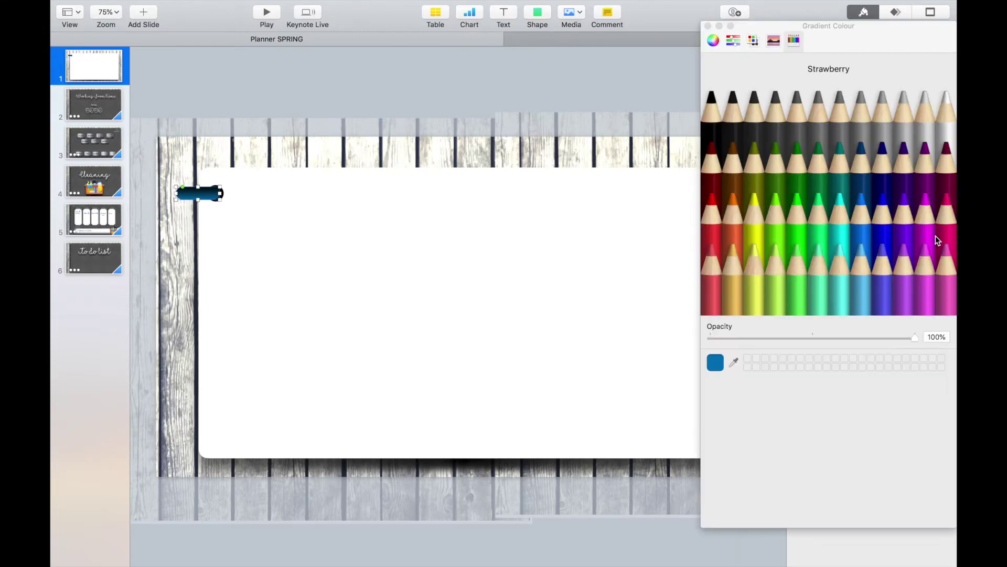
pyautogui.click(950, 120)
pyautogui.click(708, 26)
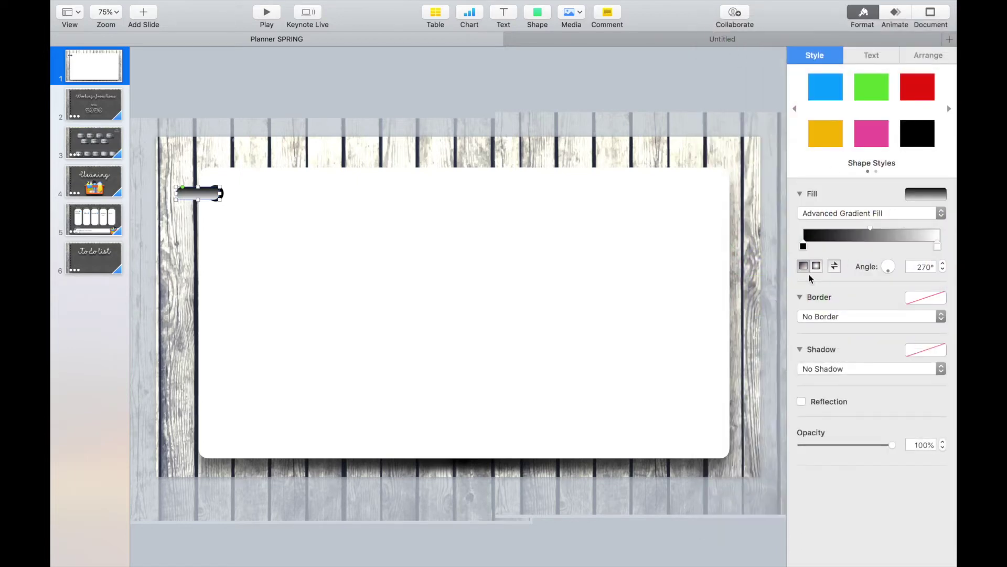
# Make the binder bar's gradient radial and flip its colours so white is at the centre and black at the ends
pyautogui.click(817, 266)
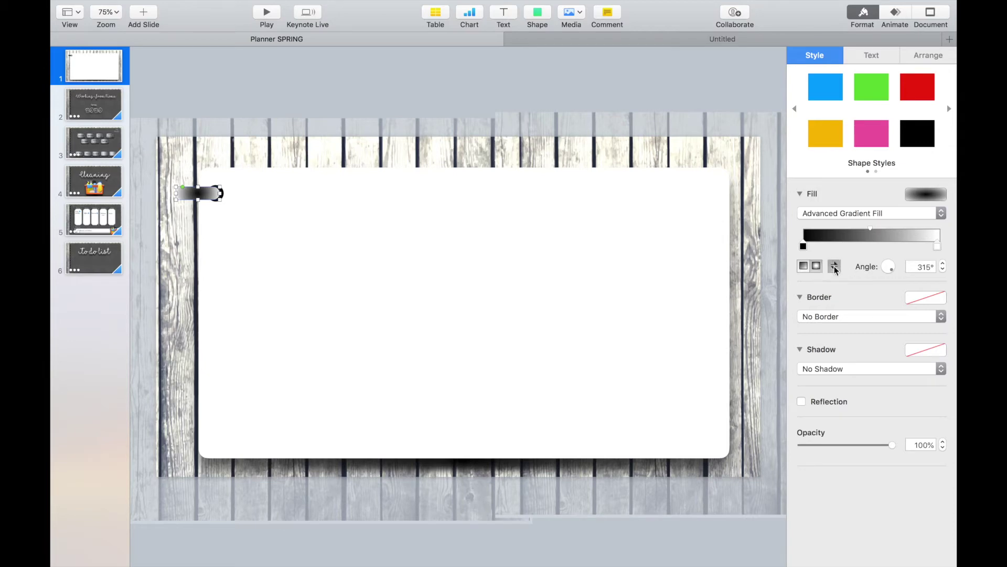
pyautogui.click(834, 267)
pyautogui.click(317, 206)
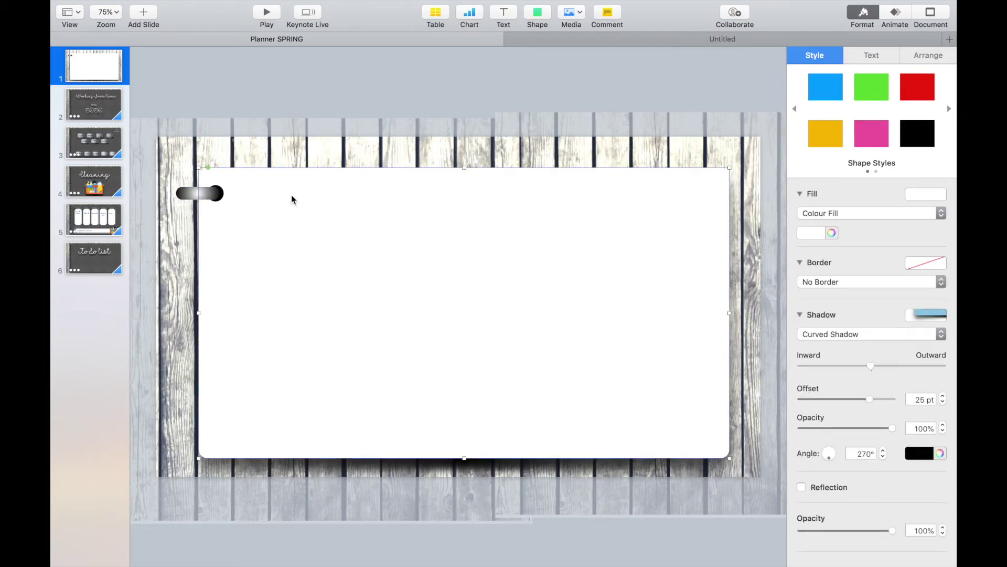
# Group the black circle and the gradient binder bar into a single binder ring
pyautogui.click(221, 197)
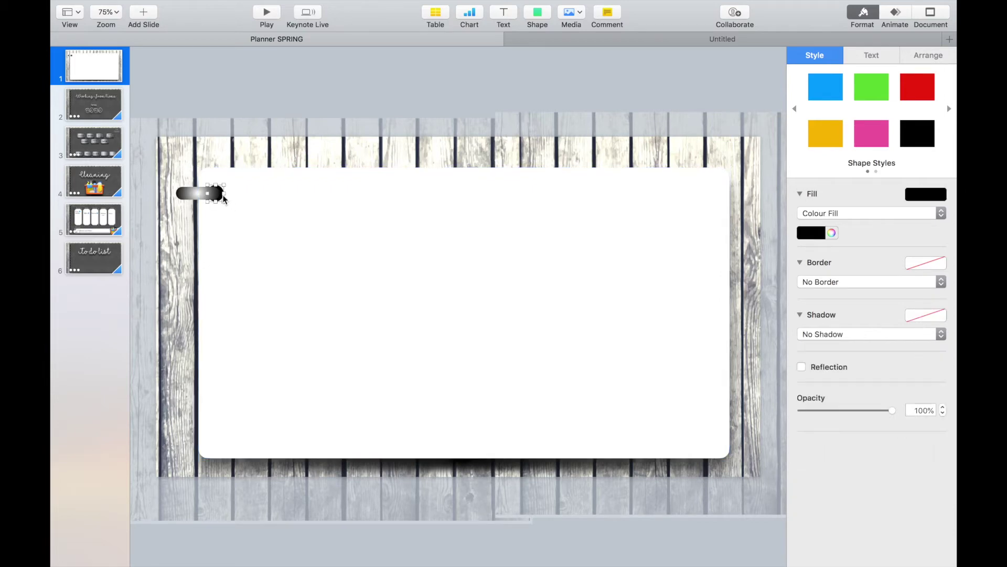
pyautogui.keyDown('shift'); pyautogui.click(188, 197); pyautogui.keyUp('shift')
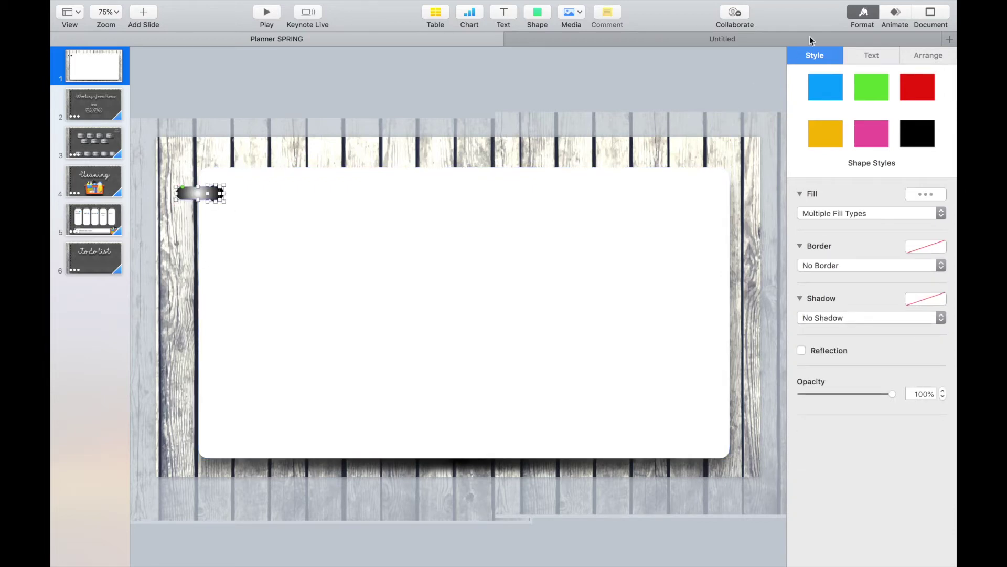
pyautogui.click(920, 55)
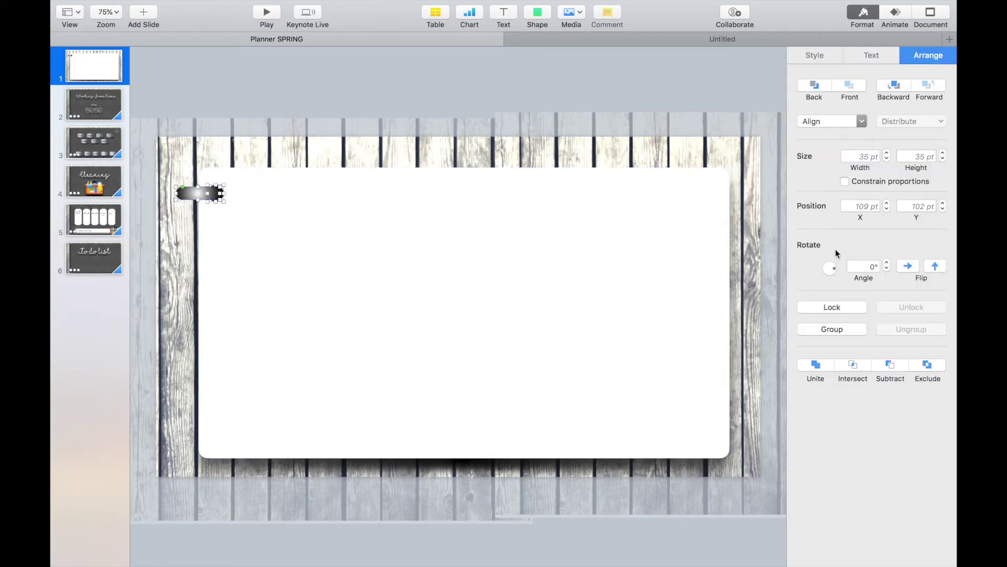
pyautogui.click(834, 328)
pyautogui.click(241, 211)
pyautogui.click(193, 192)
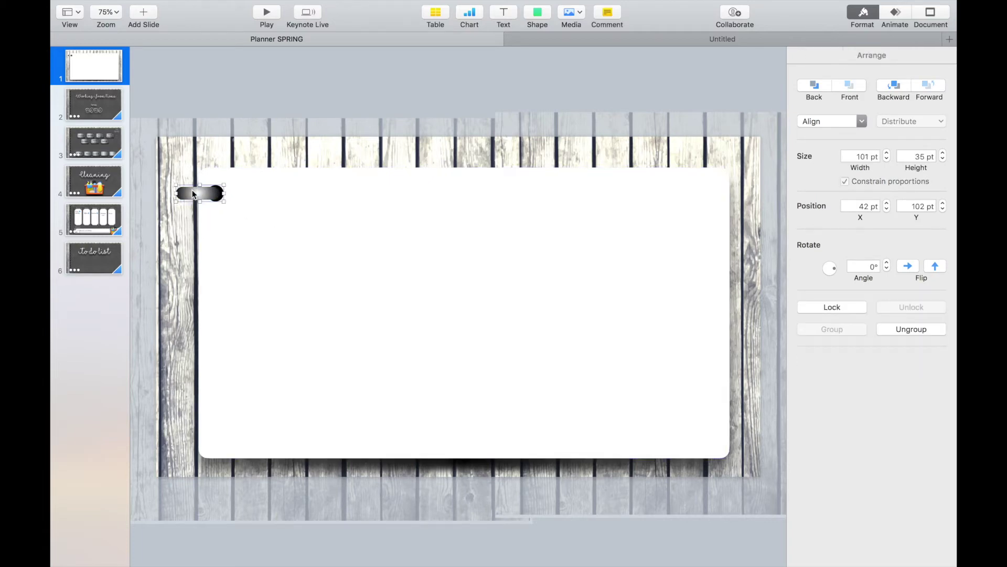
# Set the white page's curved shadow to an angle of 190.9° and an offset of 40 pt, and lock the page
pyautogui.click(203, 236)
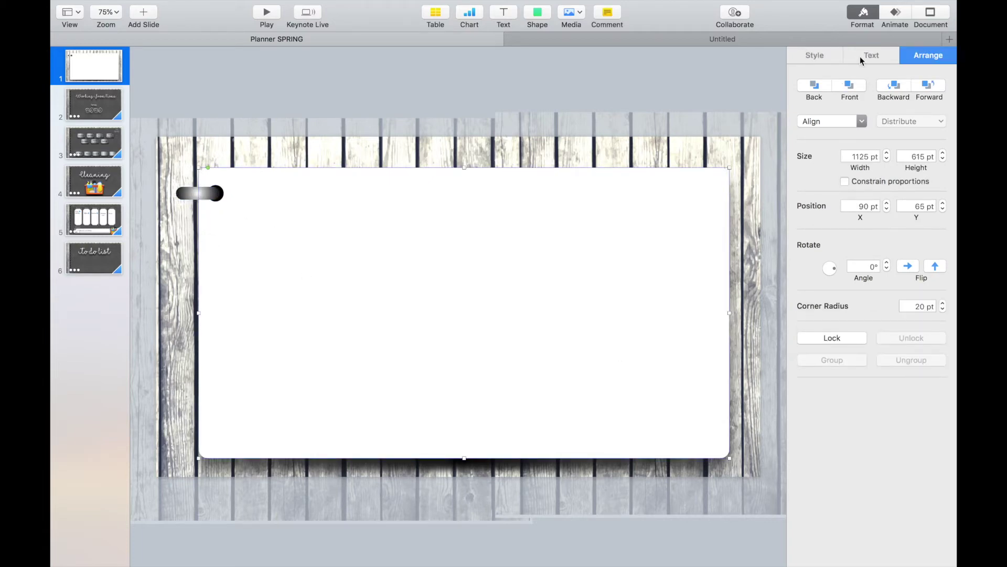
pyautogui.click(830, 57)
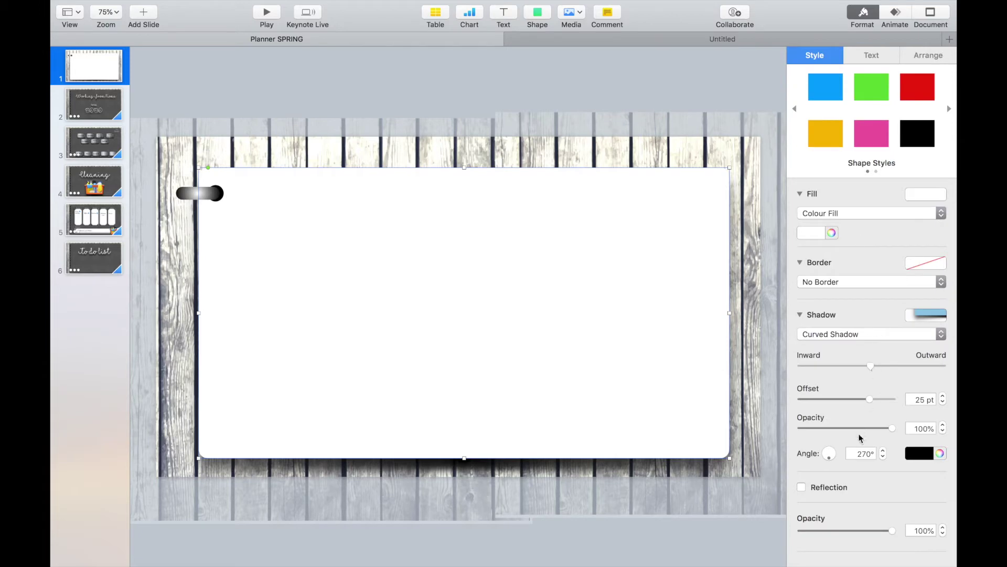
pyautogui.click(825, 457)
pyautogui.moveTo(825, 457); pyautogui.dragTo(824, 455)
pyautogui.moveTo(871, 400); pyautogui.dragTo(886, 404)
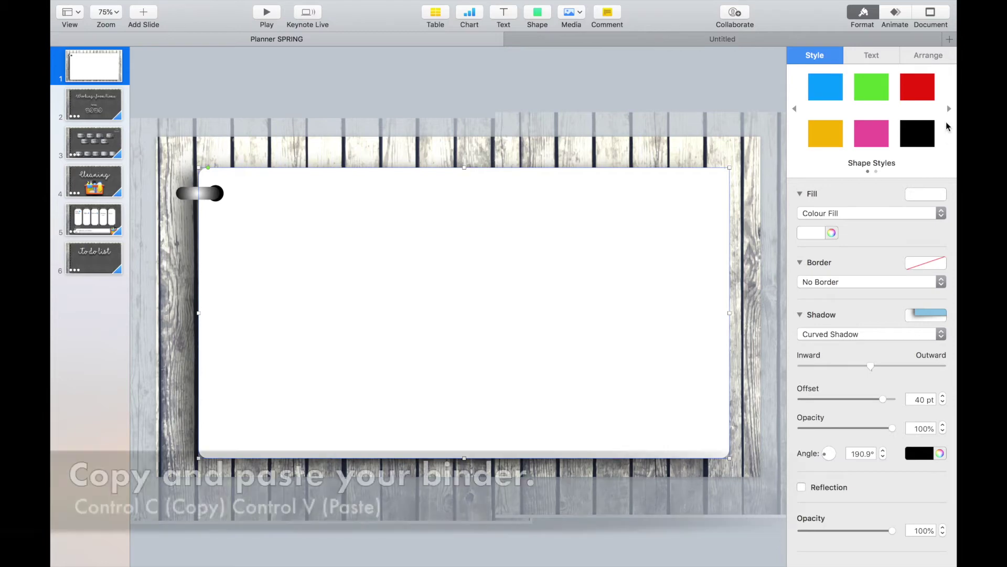
pyautogui.click(919, 62)
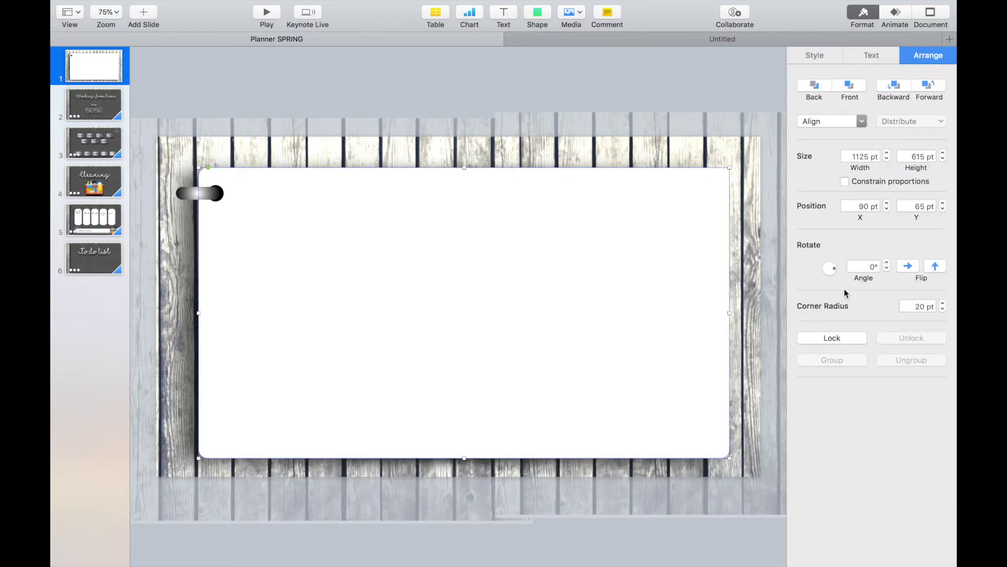
pyautogui.click(828, 338)
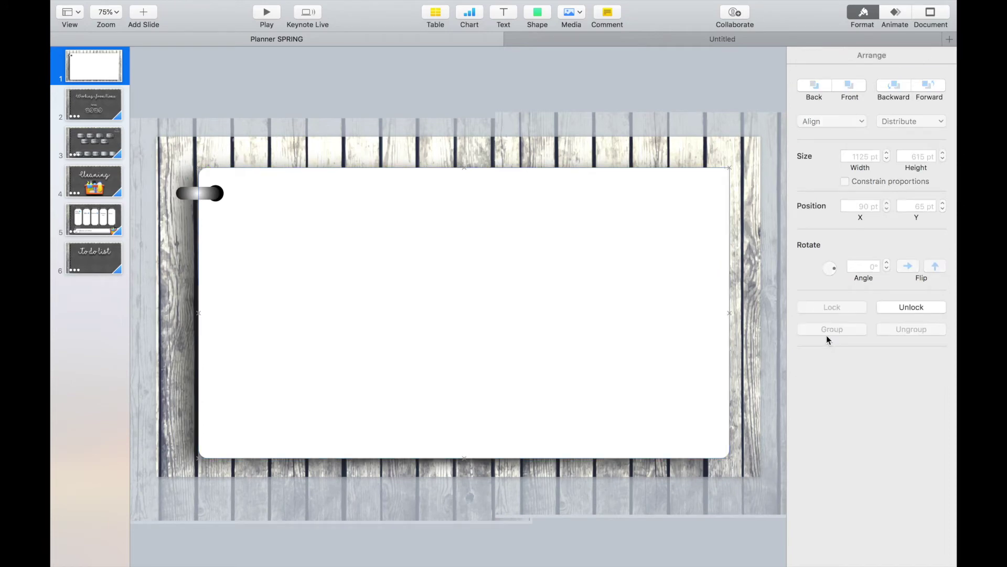
# Copy the binder ring three times down the page's left edge, forming two pairs with the lowest ring at Y 320 pt
pyautogui.click(197, 195)
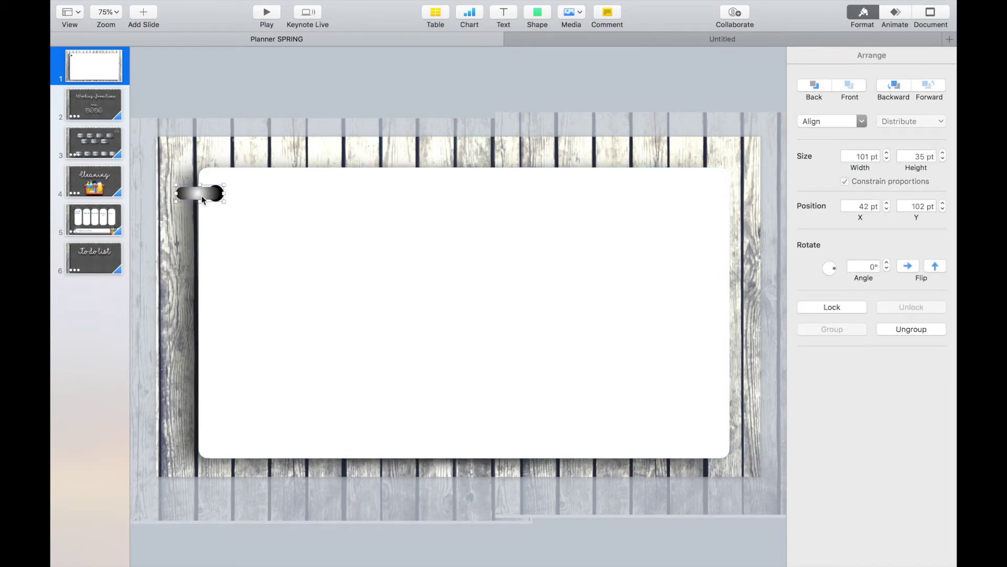
pyautogui.moveTo(202, 200); pyautogui.dragTo(195, 297)
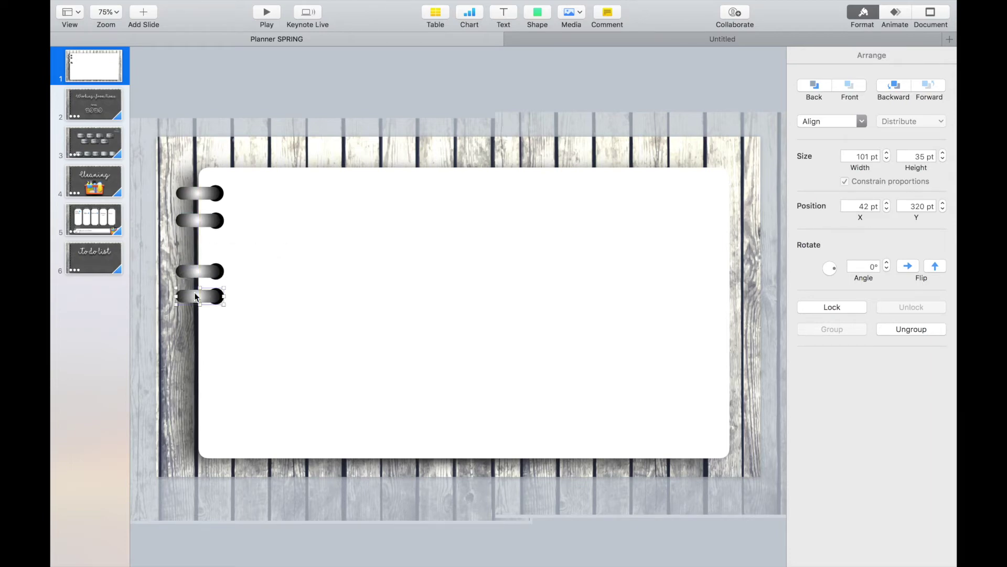
pyautogui.click(235, 308)
# Group the two lower binder rings into one pair
pyautogui.click(210, 294)
pyautogui.keyDown('shift'); pyautogui.click(202, 271); pyautogui.keyUp('shift')
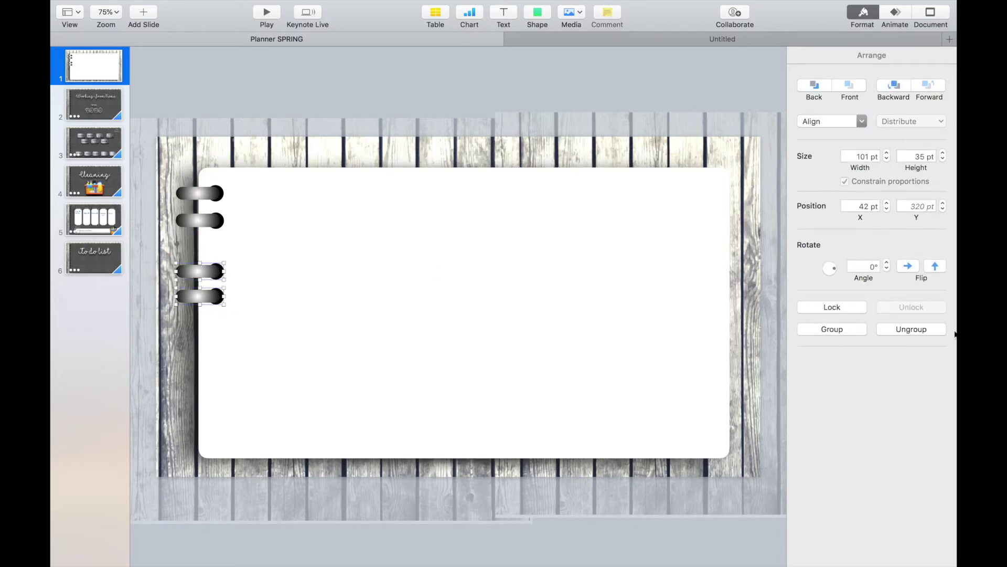
pyautogui.click(829, 333)
pyautogui.moveTo(223, 272); pyautogui.dragTo(214, 355)
pyautogui.keyDown('shift'); pyautogui.click(210, 299); pyautogui.keyUp('shift')
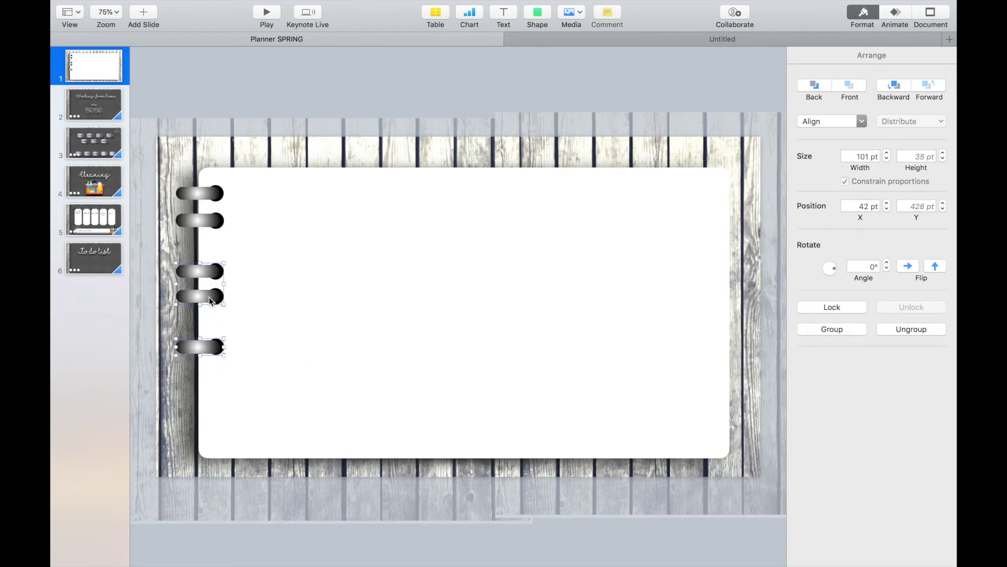
pyautogui.press('Delete')
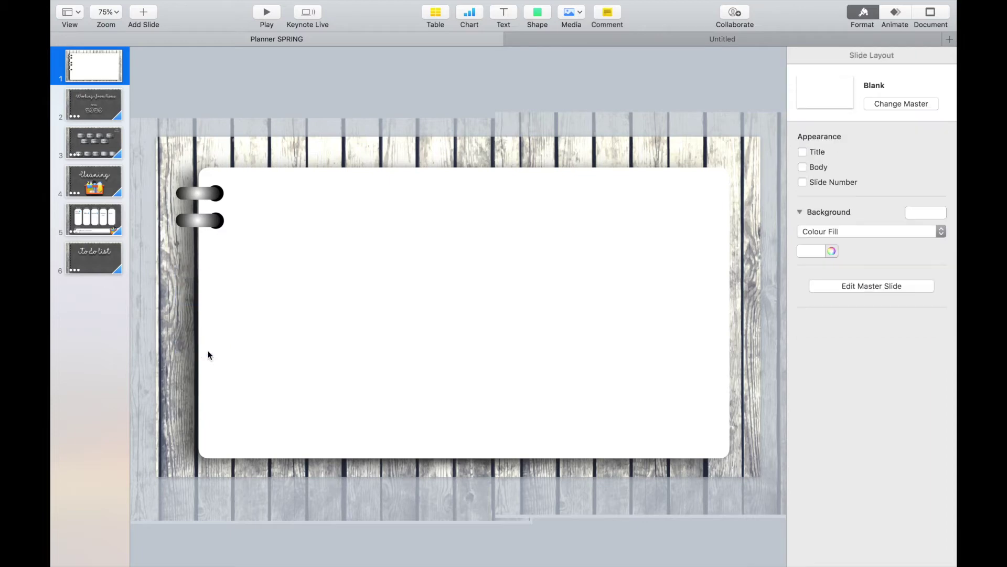
pyautogui.moveTo(134, 3)
pyautogui.click(174, 8)
pyautogui.click(195, 22)
pyautogui.click(212, 347)
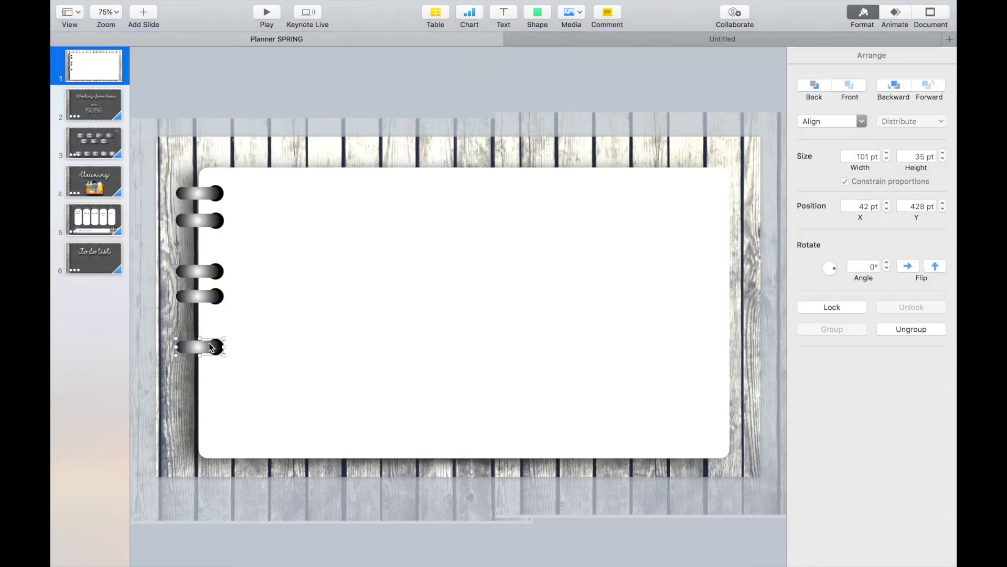
pyautogui.click(905, 330)
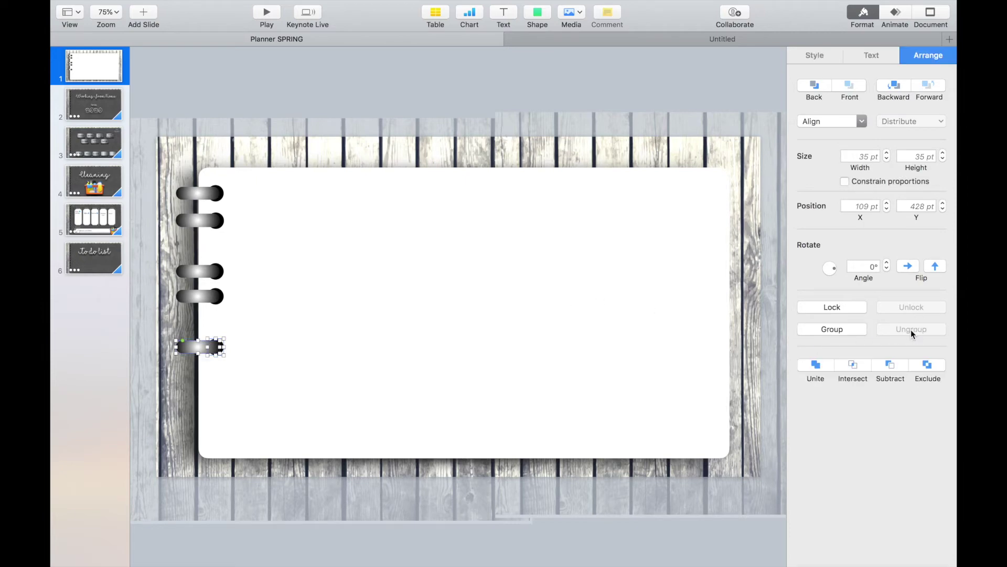
pyautogui.press('Delete')
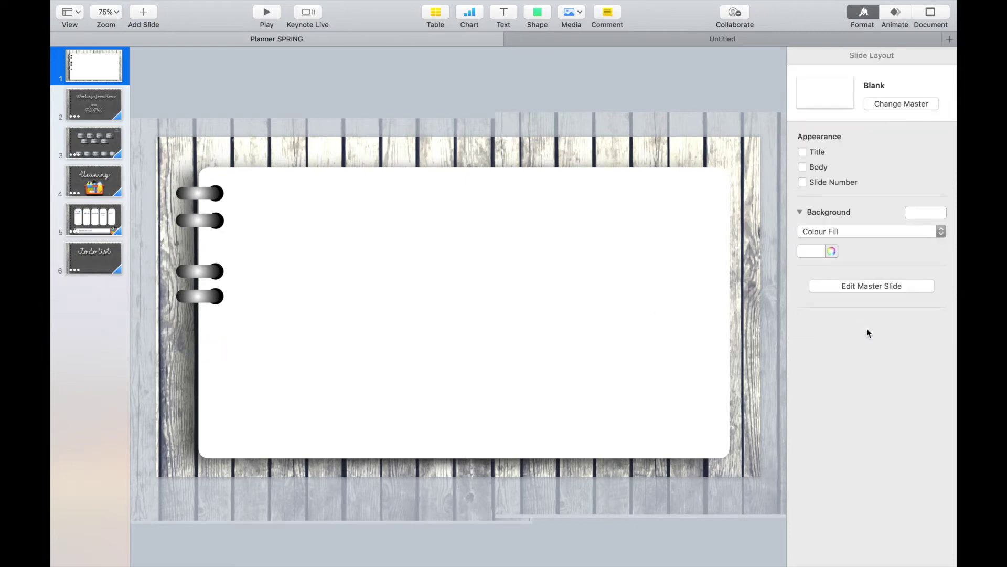
# Copy the grouped ring pair twice down the page's left edge and move the original pair to Y 263 pt for even spacing
pyautogui.click(298, 271)
pyautogui.click(201, 273)
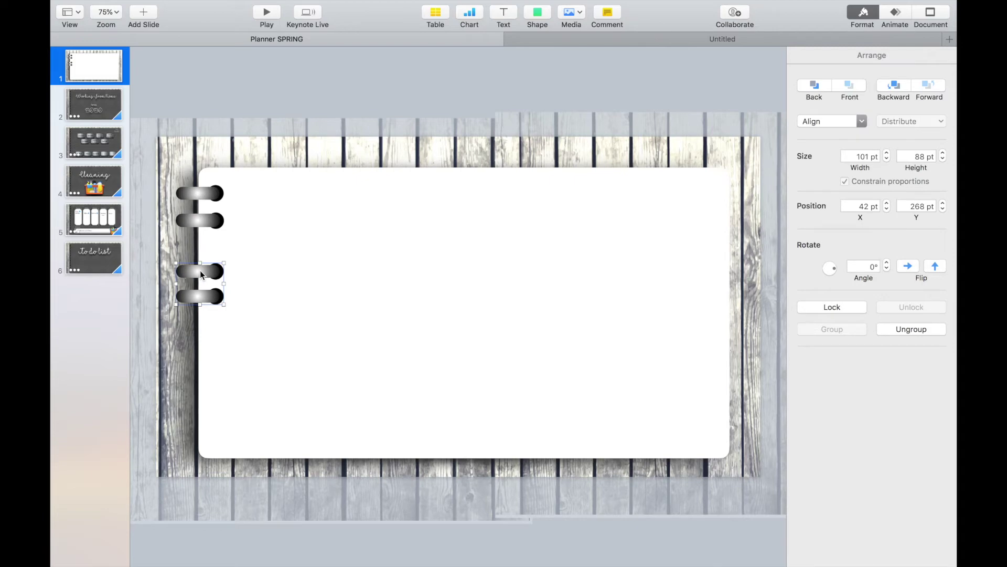
pyautogui.moveTo(203, 273); pyautogui.dragTo(210, 413)
pyautogui.moveTo(211, 270); pyautogui.dragTo(210, 268)
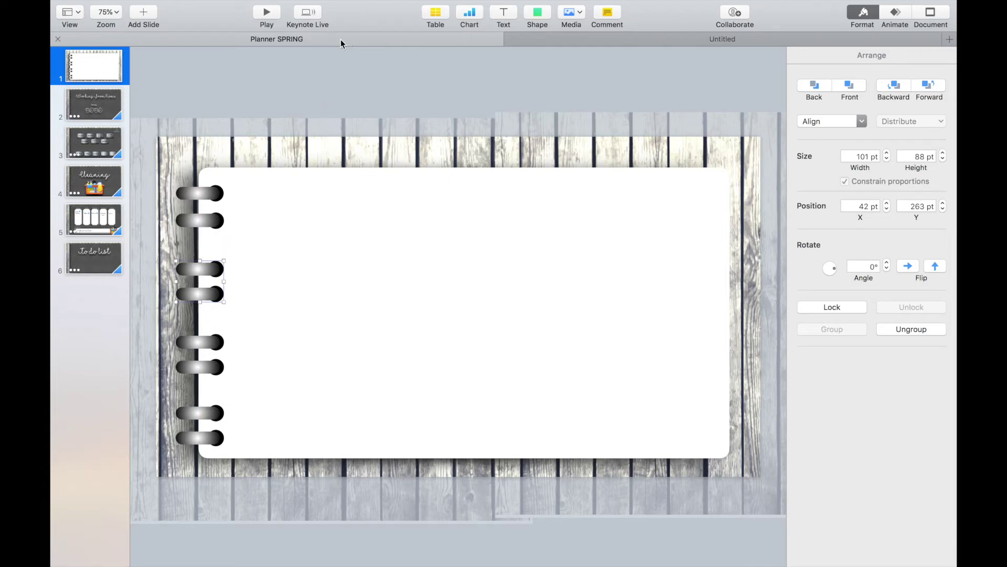
# Add a text box reading "Working From Home" in the middle of the white page
pyautogui.click(518, 108)
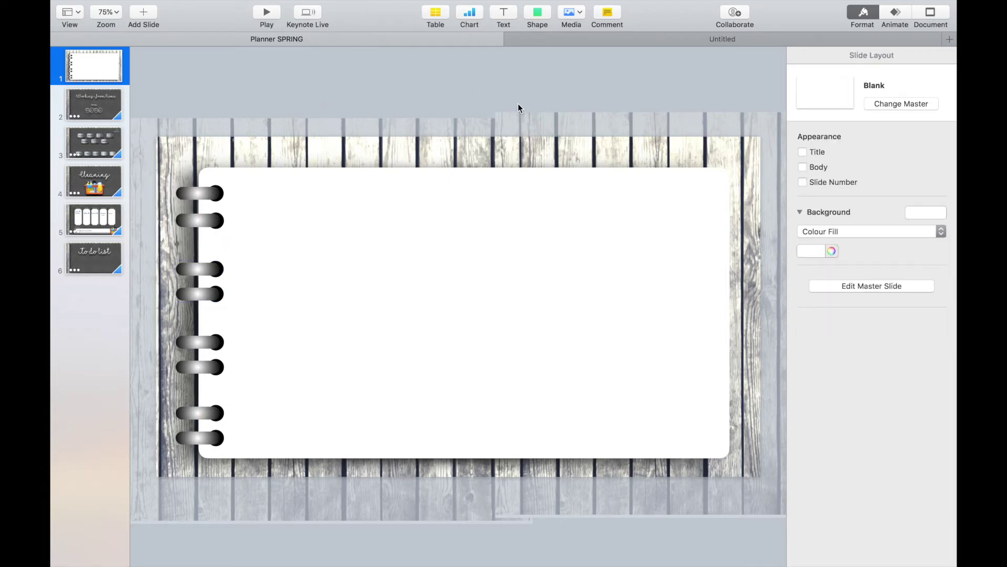
pyautogui.click(508, 11)
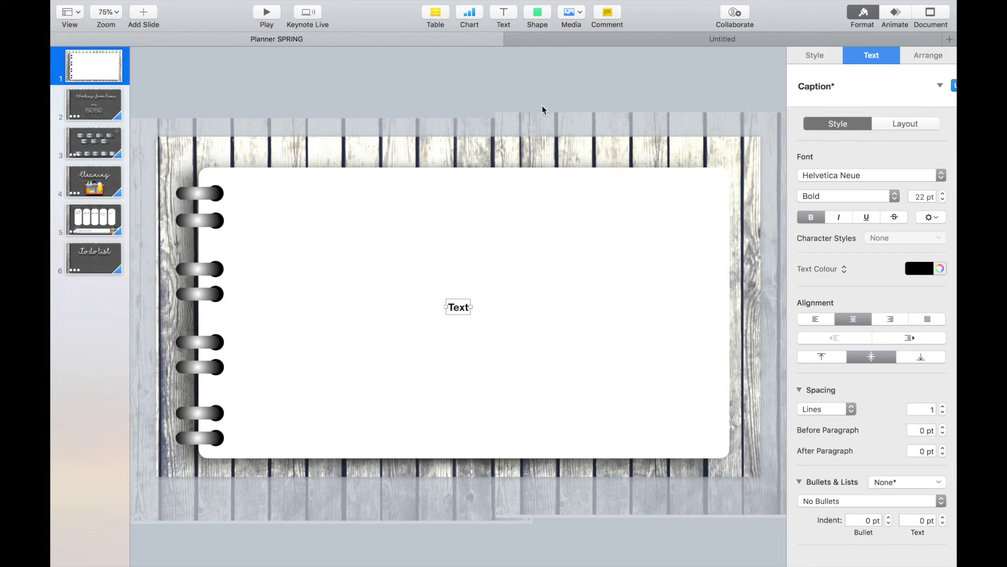
pyautogui.write('W')
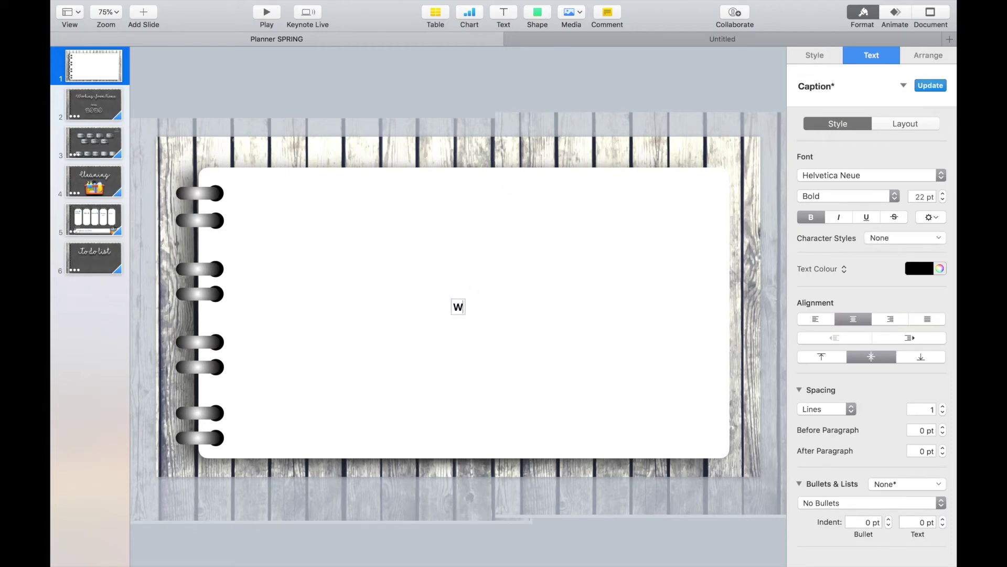
pyautogui.write('orking From Home')
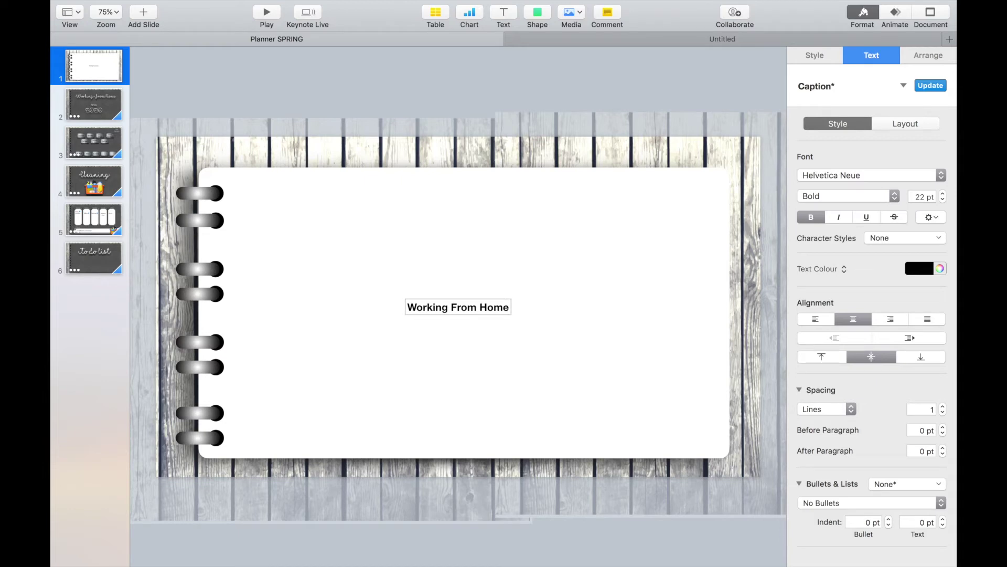
# Add a second line reading "Log" to the title and set both lines in the Beautiful Mess font at 222 pt
pyautogui.press('Return')
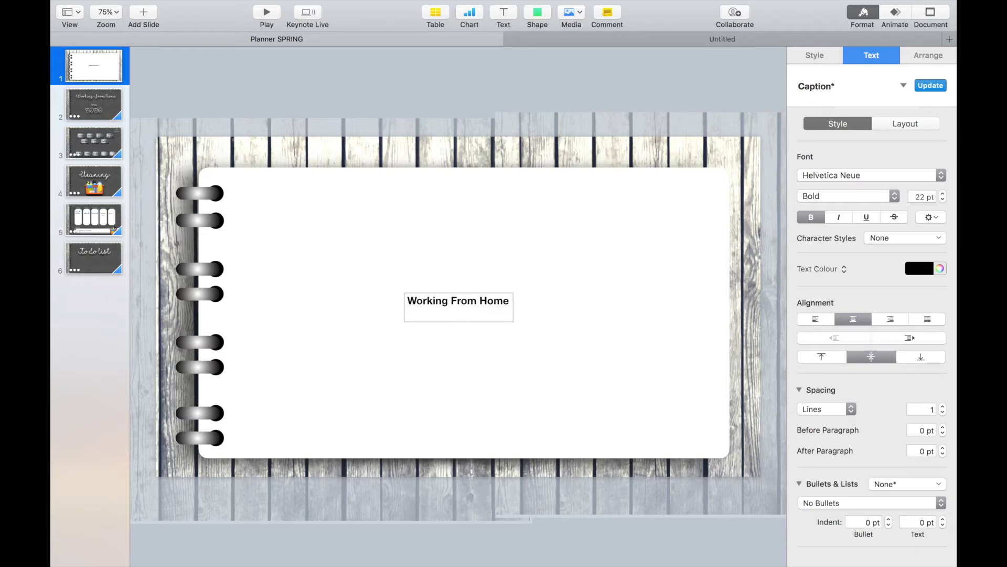
pyautogui.write('Log')
pyautogui.moveTo(474, 313); pyautogui.dragTo(377, 281)
pyautogui.click(871, 175)
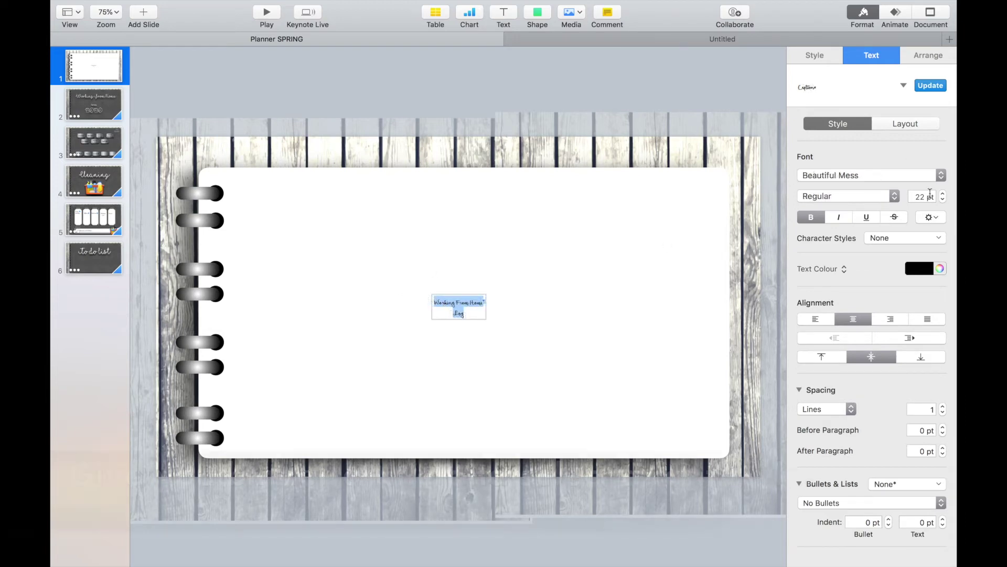
pyautogui.click(916, 196)
pyautogui.write('2')
pyautogui.press('Return')
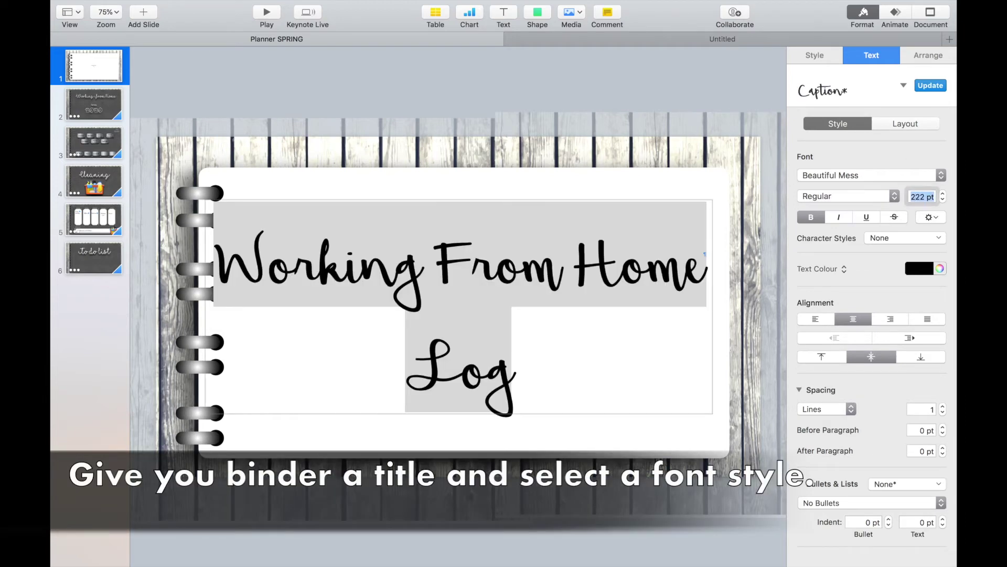
# Reduce the title's font size to 188 pt and position its text box on the white page at X 224 pt, Y 130 pt
pyautogui.click(368, 97)
pyautogui.moveTo(396, 265); pyautogui.dragTo(421, 265)
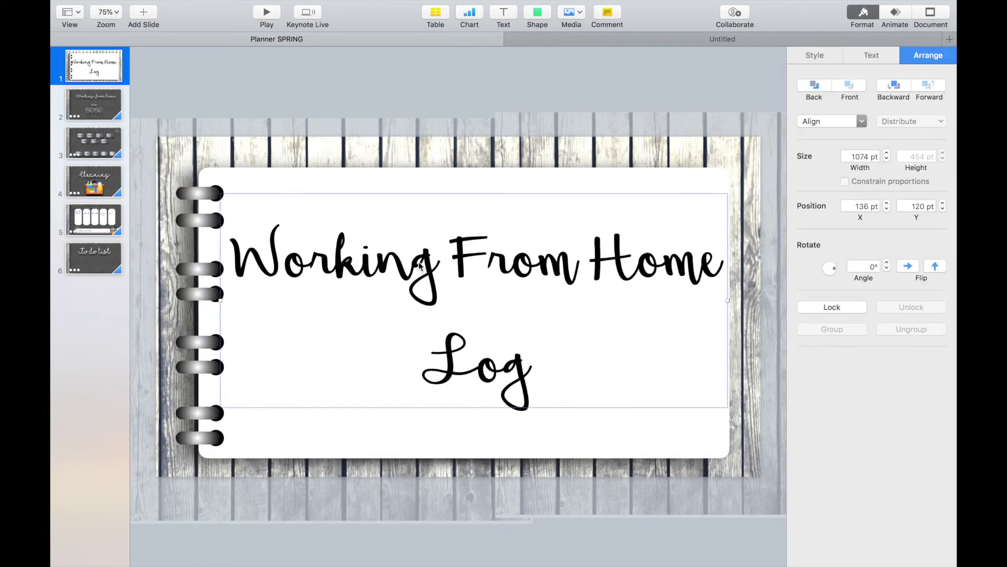
pyautogui.click(872, 55)
pyautogui.moveTo(944, 202); pyautogui.dragTo(944, 201)
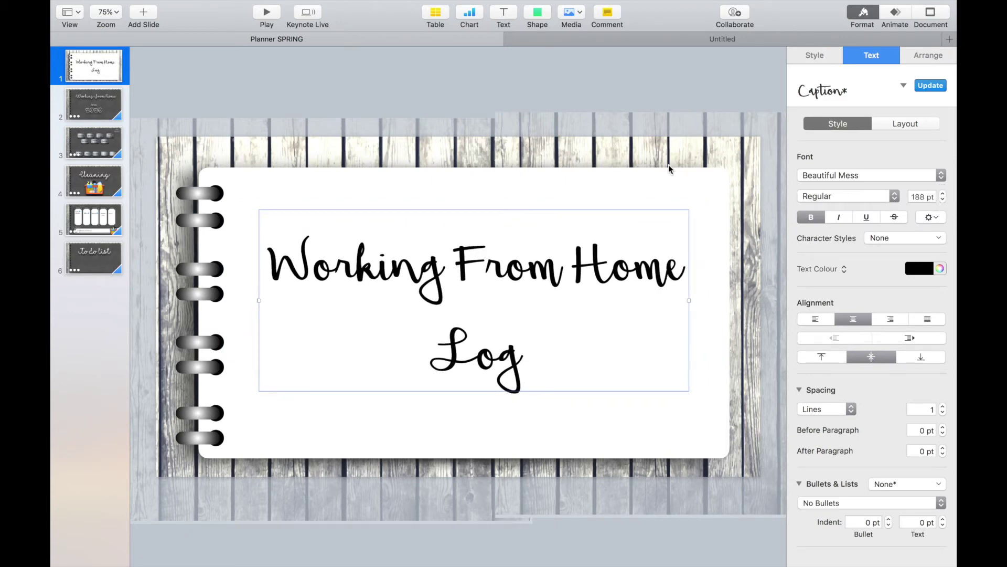
pyautogui.click(567, 155)
pyautogui.click(546, 242)
pyautogui.moveTo(536, 269)
pyautogui.mouseDown()
pyautogui.moveTo(539, 239)
pyautogui.moveTo(544, 256)
pyautogui.mouseUp()
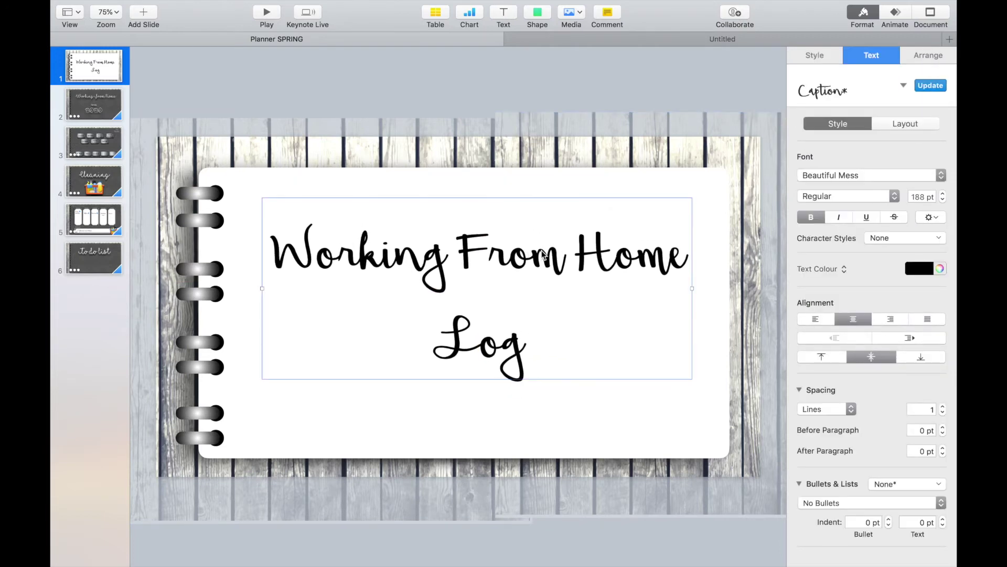
# Insert a square shape and stretch it over the title into a rectangle about 977 by 420 pt at X 191 pt, Y 133 pt
pyautogui.click(538, 16)
pyautogui.click(543, 108)
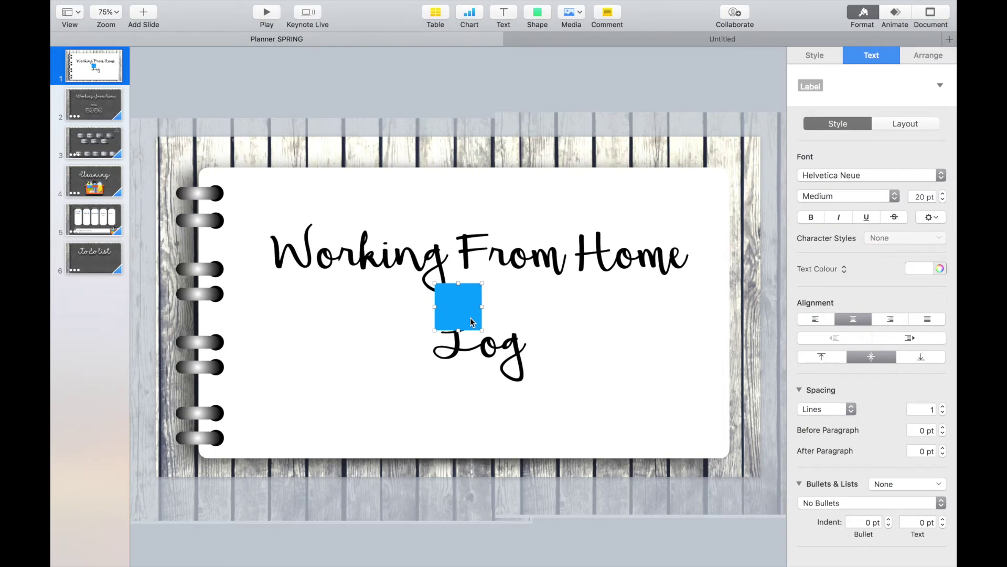
pyautogui.moveTo(484, 334); pyautogui.dragTo(715, 401)
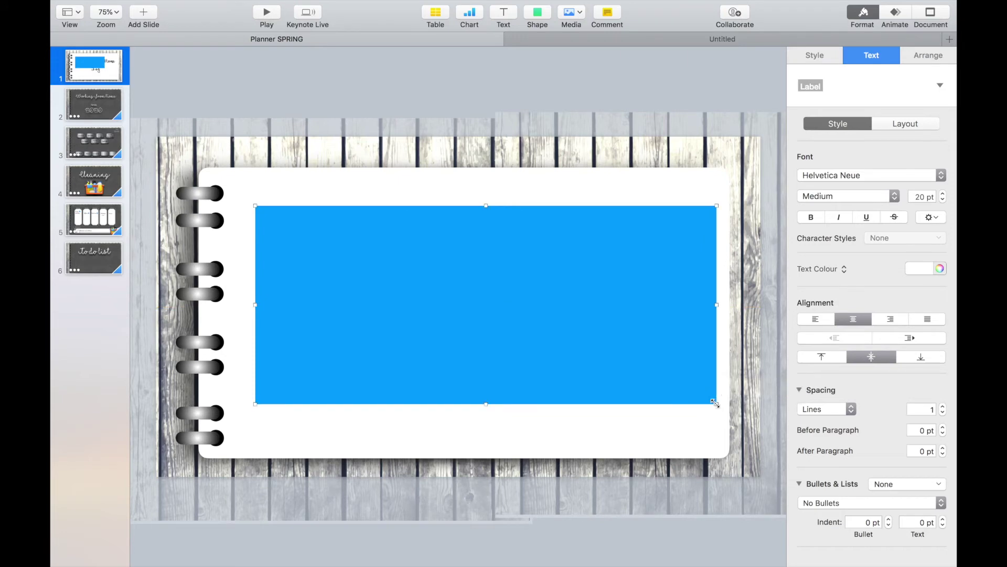
pyautogui.moveTo(664, 373); pyautogui.dragTo(657, 367)
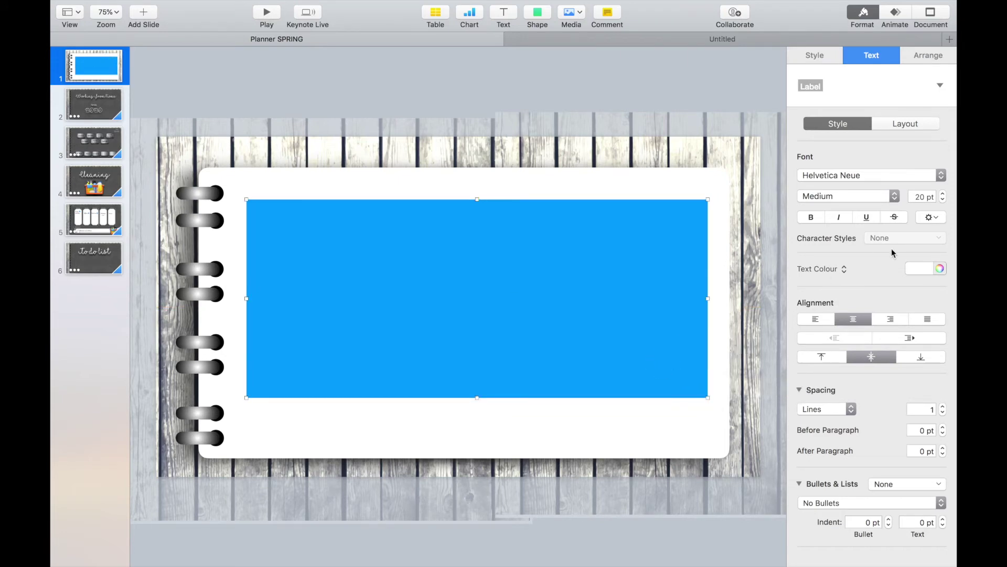
# Fill the rectangle with mid grey and give it a picture frame border with black photo corners
pyautogui.click(812, 56)
pyautogui.click(815, 233)
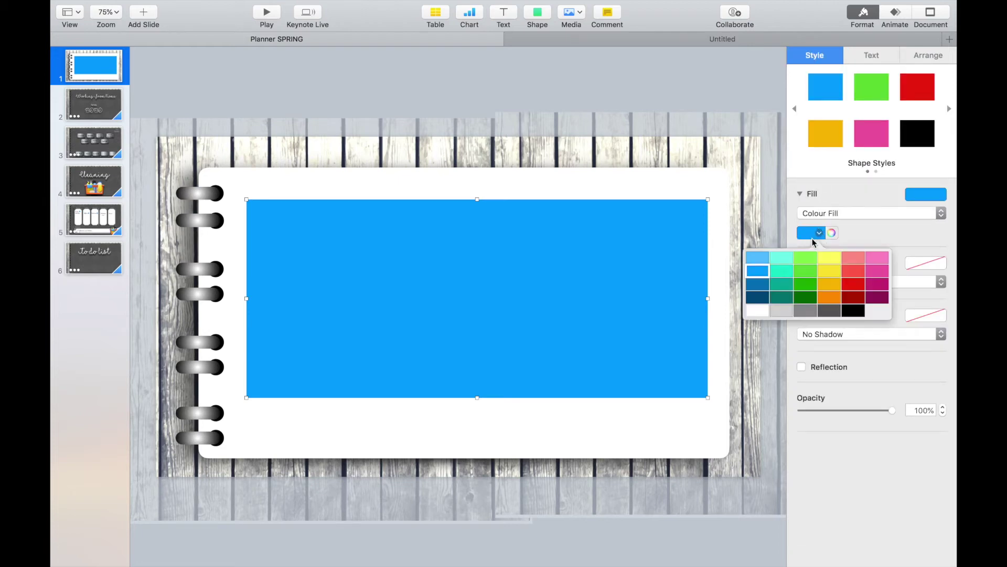
pyautogui.click(809, 314)
pyautogui.click(821, 286)
pyautogui.click(820, 303)
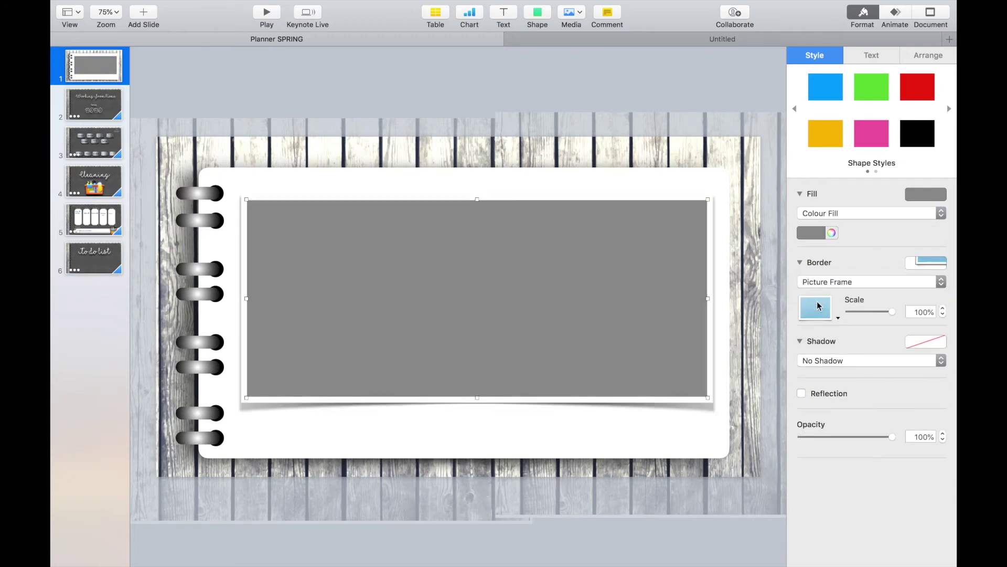
pyautogui.click(817, 308)
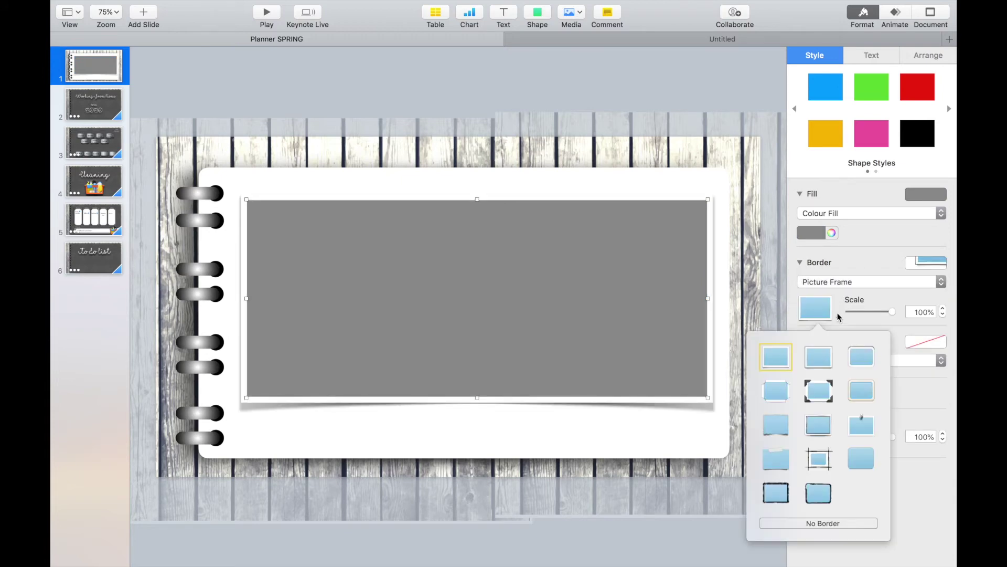
pyautogui.click(822, 383)
# Reorder the framed grey rectangle so it sits behind the title text but in front of the white page
pyautogui.click(935, 61)
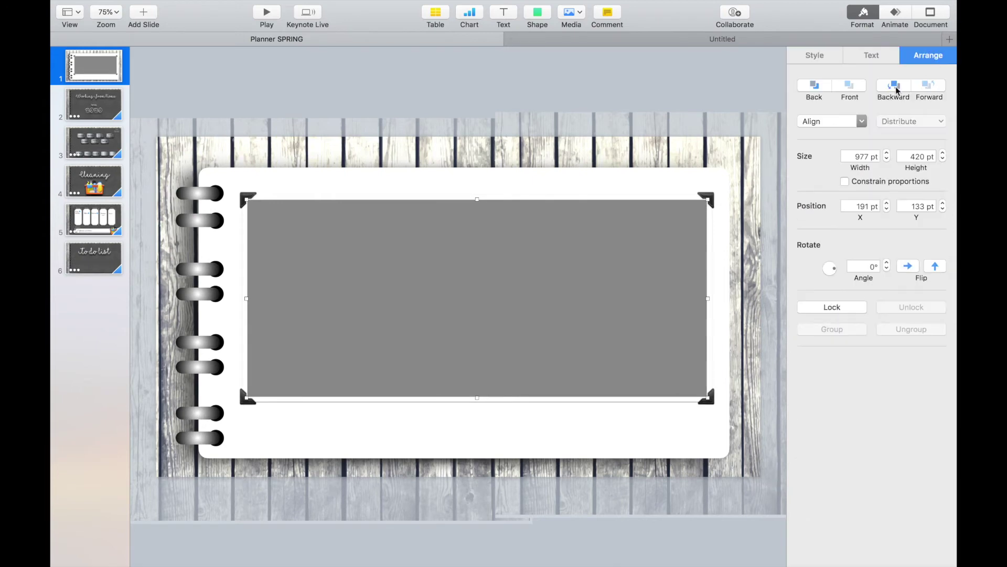
pyautogui.click(828, 90)
pyautogui.click(850, 86)
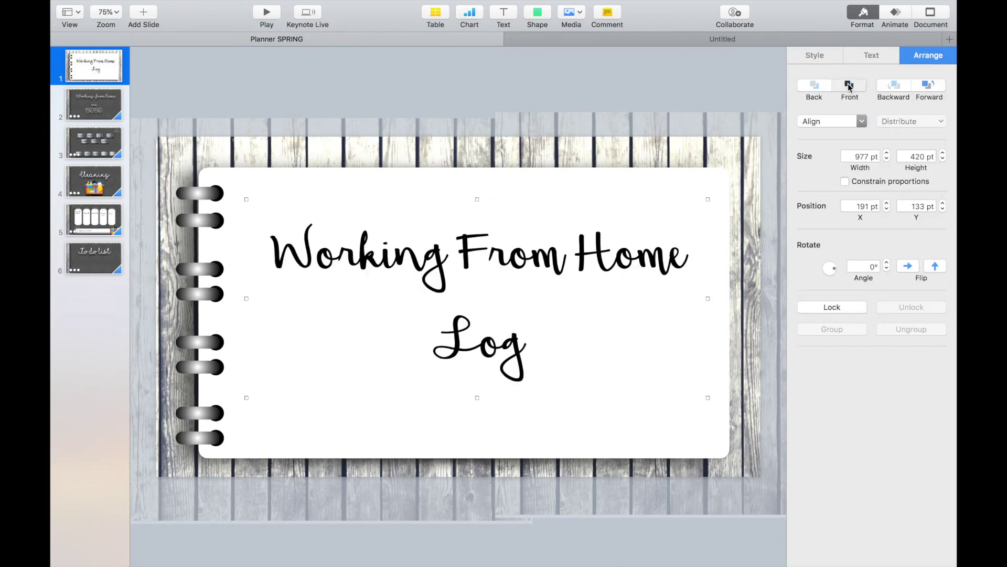
pyautogui.click(896, 87)
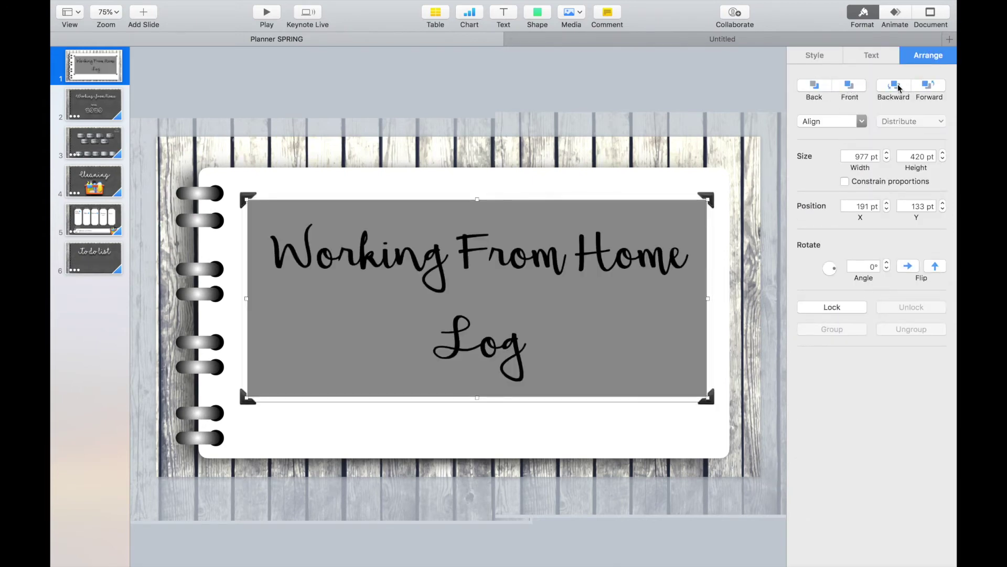
# Apply a curved shadow to the framed grey rectangle
pyautogui.click(487, 264)
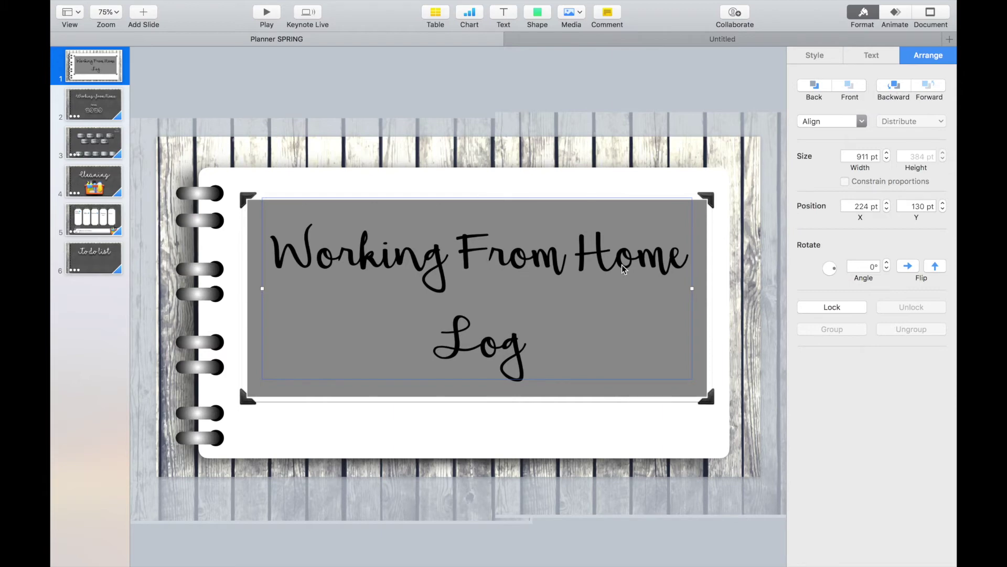
pyautogui.click(708, 402)
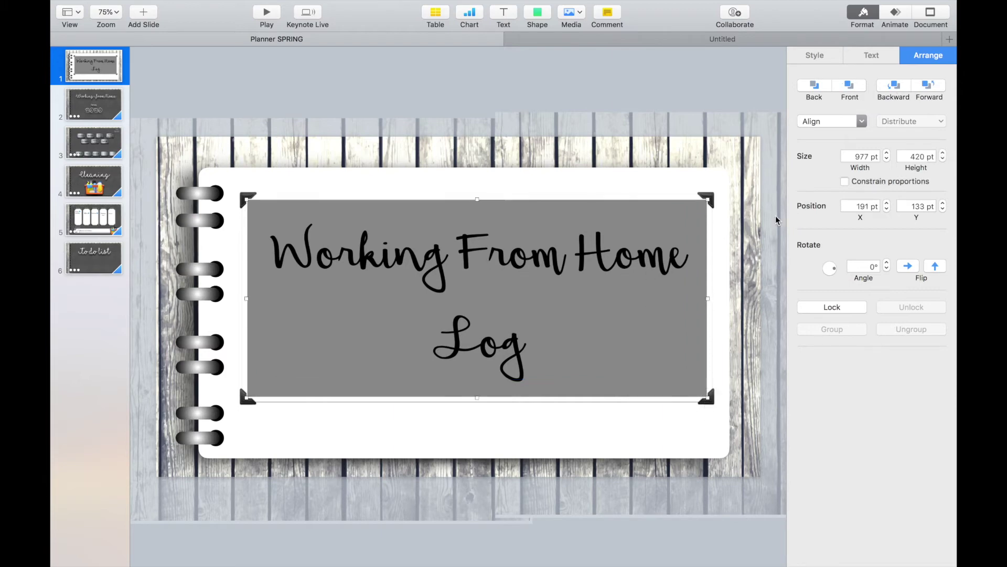
pyautogui.click(808, 56)
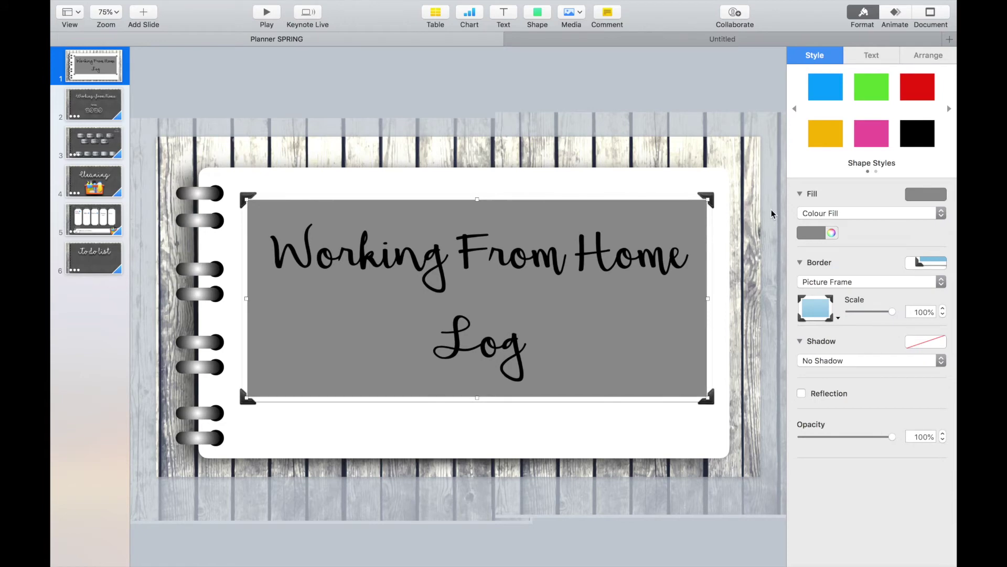
pyautogui.click(811, 360)
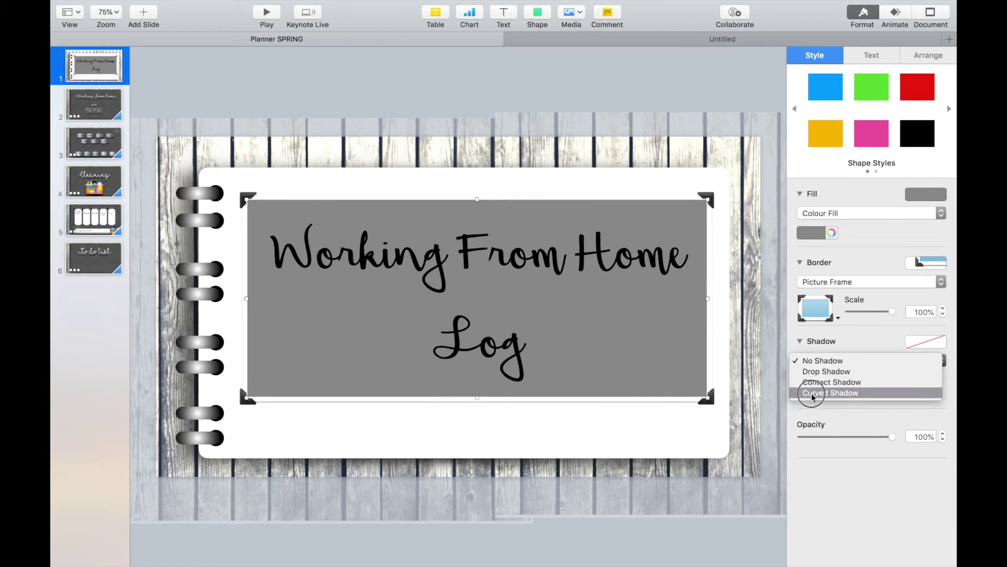
pyautogui.click(812, 396)
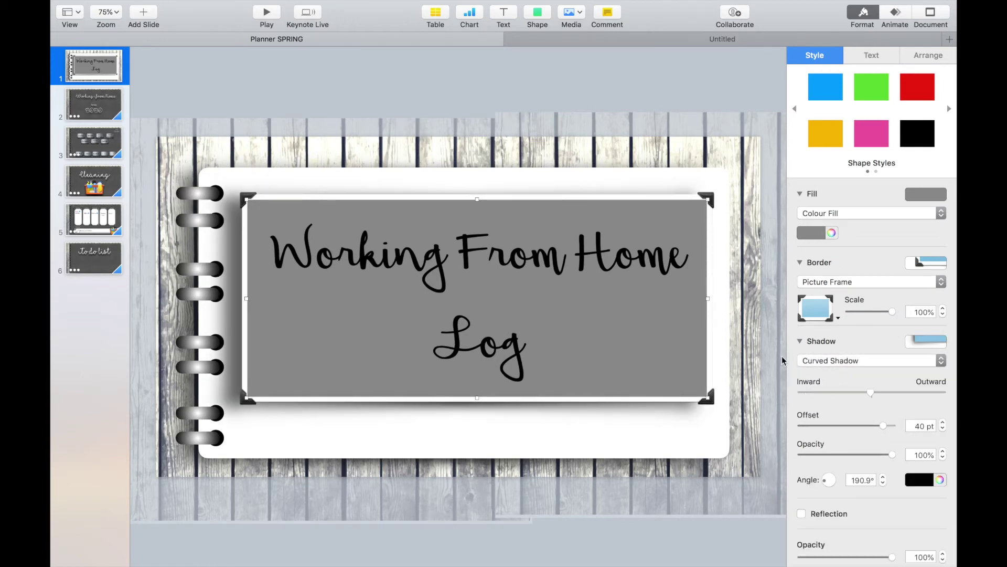
# Add a white 3 pt outline to the "Working From Home Log" title text
pyautogui.click(464, 255)
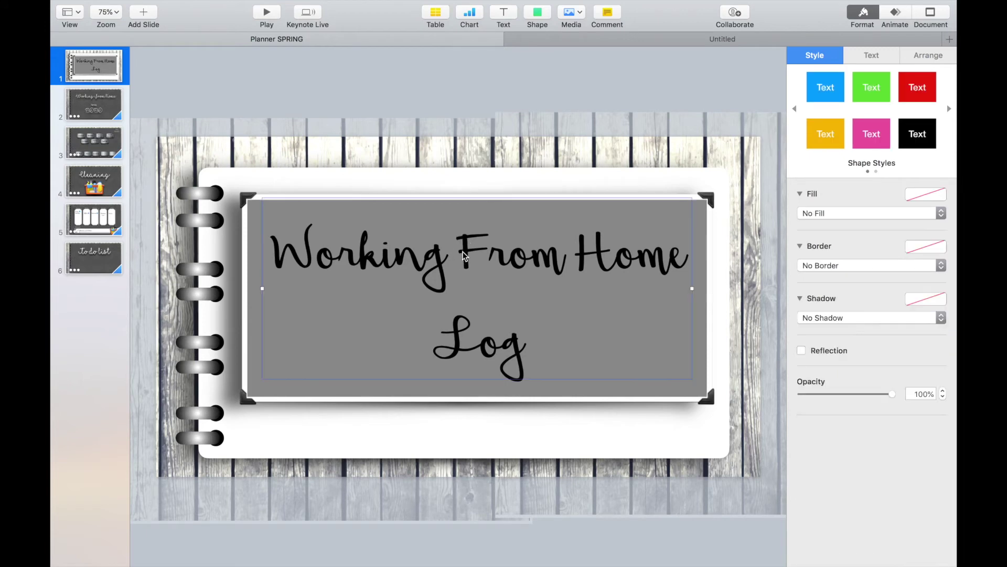
pyautogui.click(914, 55)
pyautogui.click(874, 56)
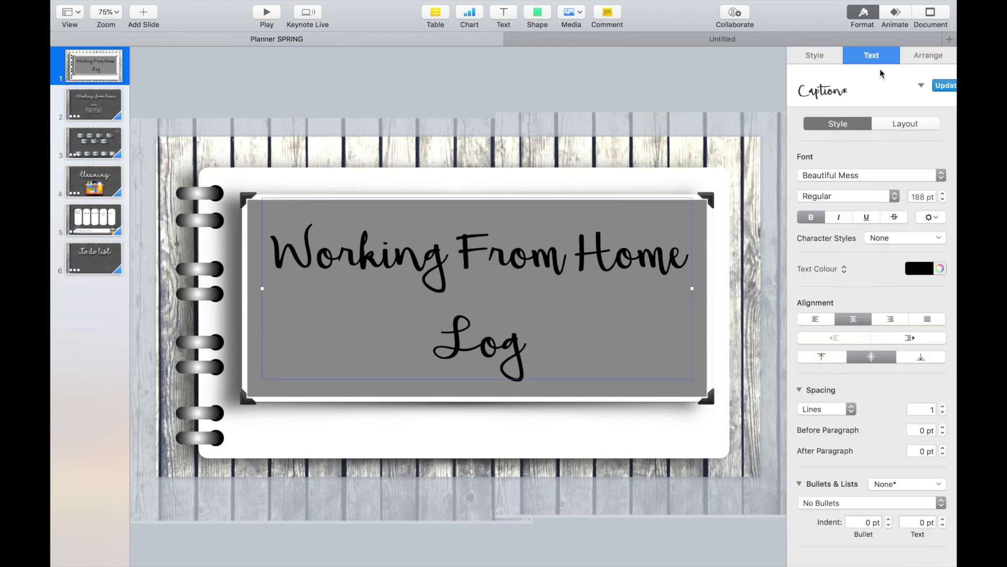
pyautogui.click(938, 218)
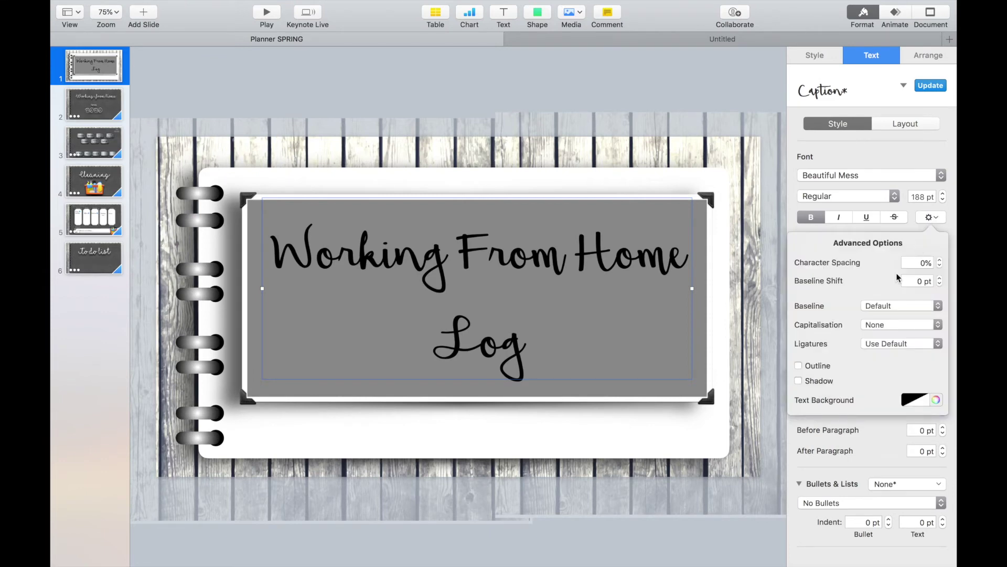
pyautogui.click(799, 366)
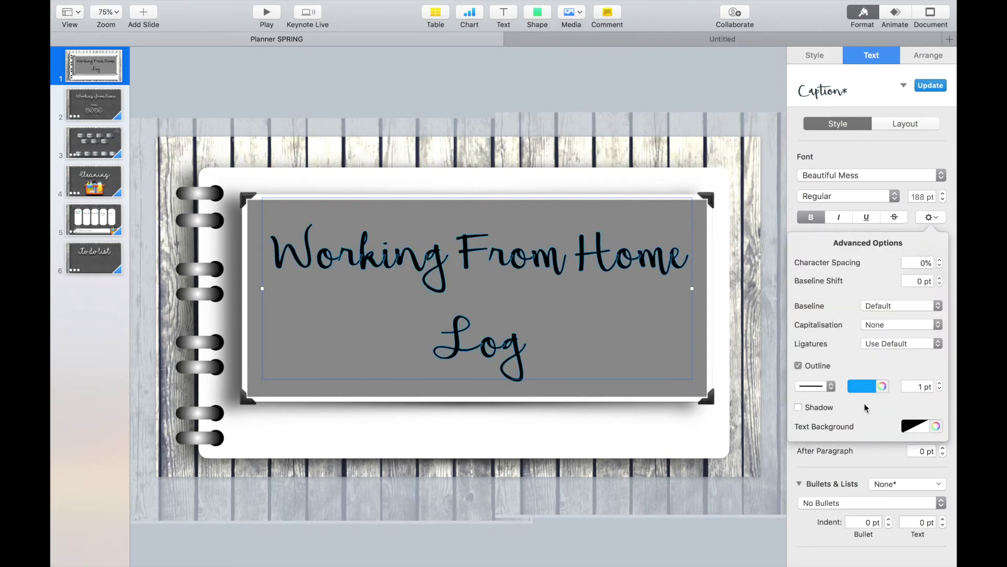
pyautogui.click(860, 387)
pyautogui.click(805, 463)
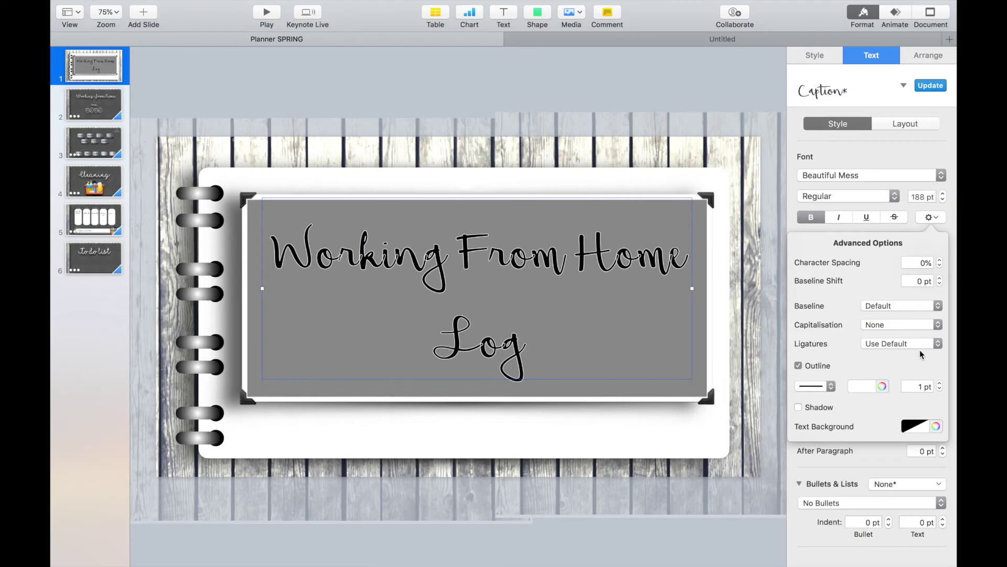
pyautogui.click(940, 385)
pyautogui.click(940, 385)
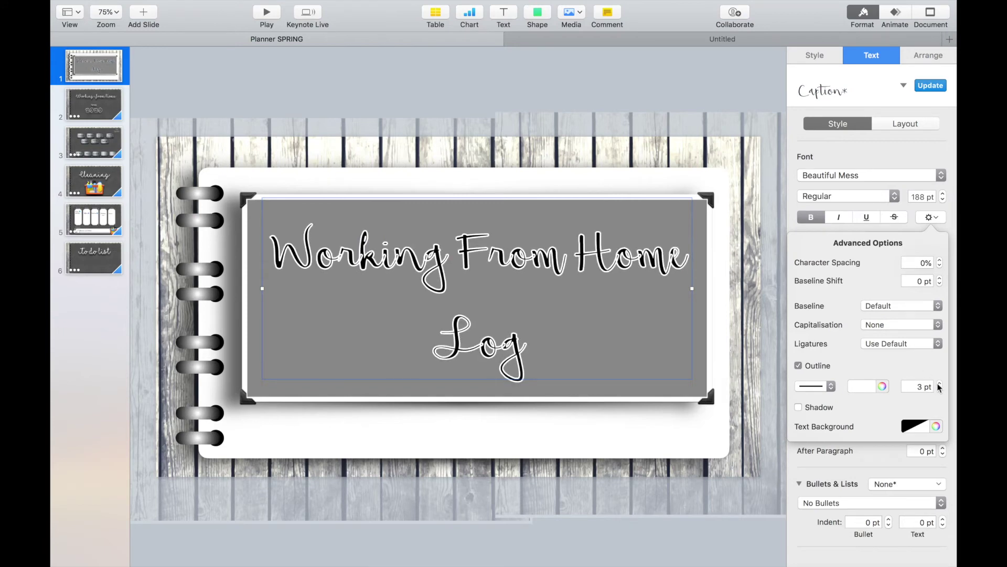
# Overlay the outlined title with a copy of itself that has no outline, aligned exactly on the original
pyautogui.click(536, 266)
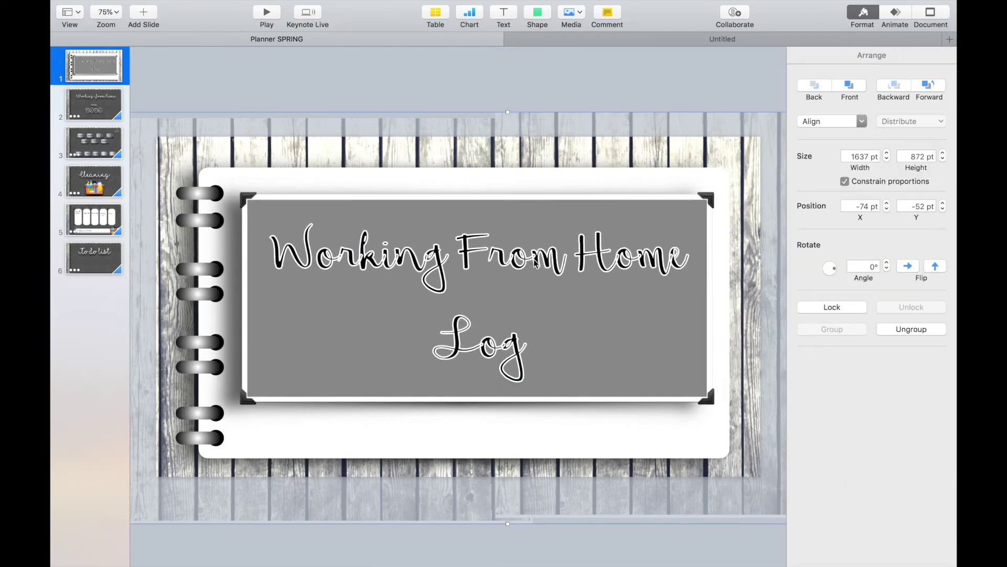
pyautogui.click(535, 266)
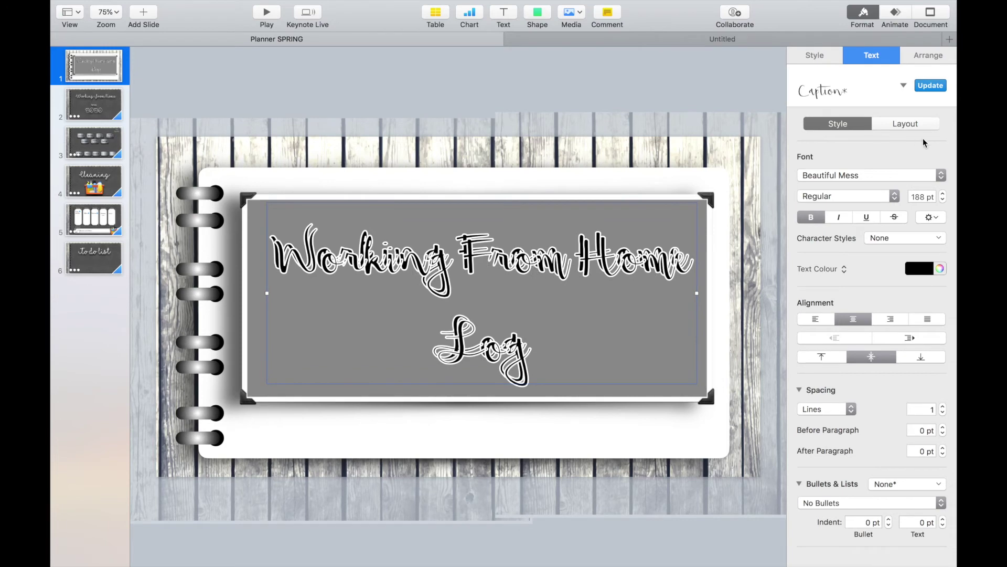
pyautogui.click(932, 217)
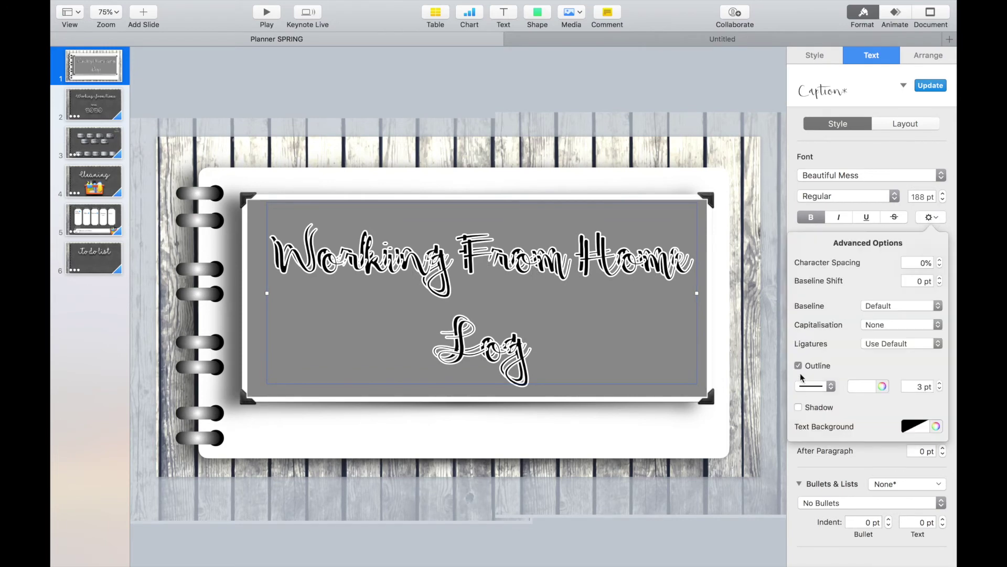
pyautogui.click(799, 365)
pyautogui.moveTo(522, 268); pyautogui.dragTo(518, 265)
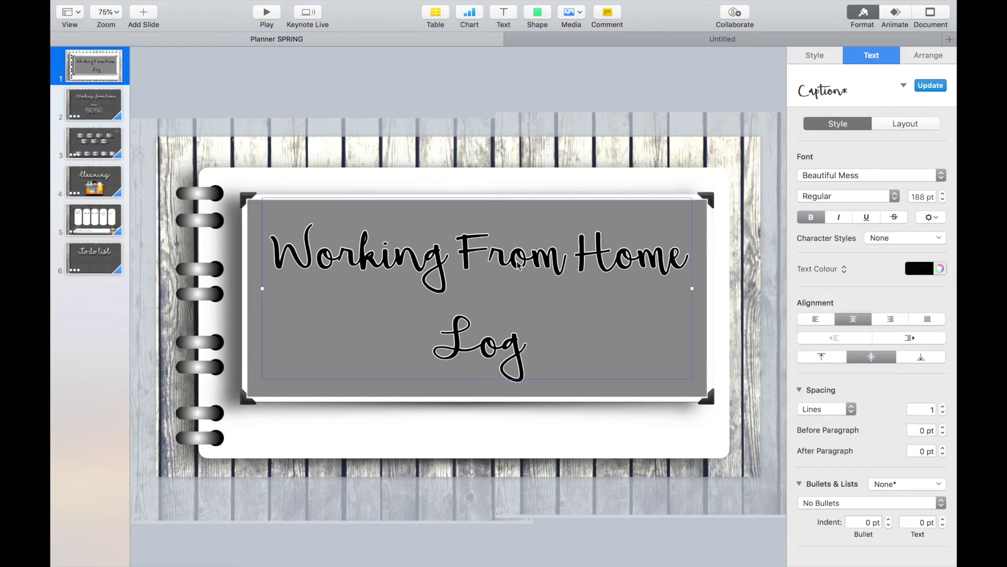
pyautogui.click(528, 126)
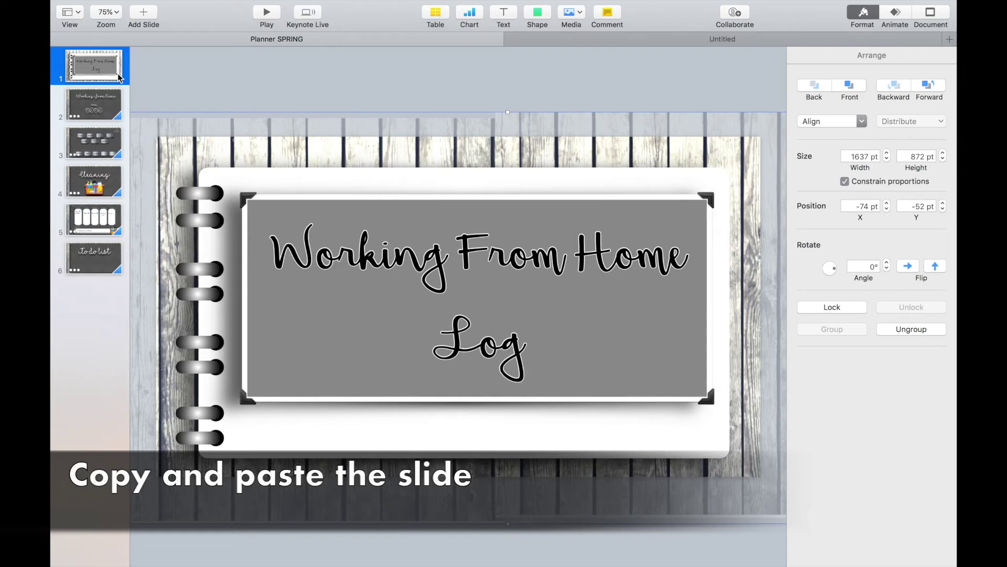
# Duplicate the finished cover slide directly below itself in the slide list
pyautogui.click(60, 63)
pyautogui.press('super+c')
pyautogui.press('super+v')
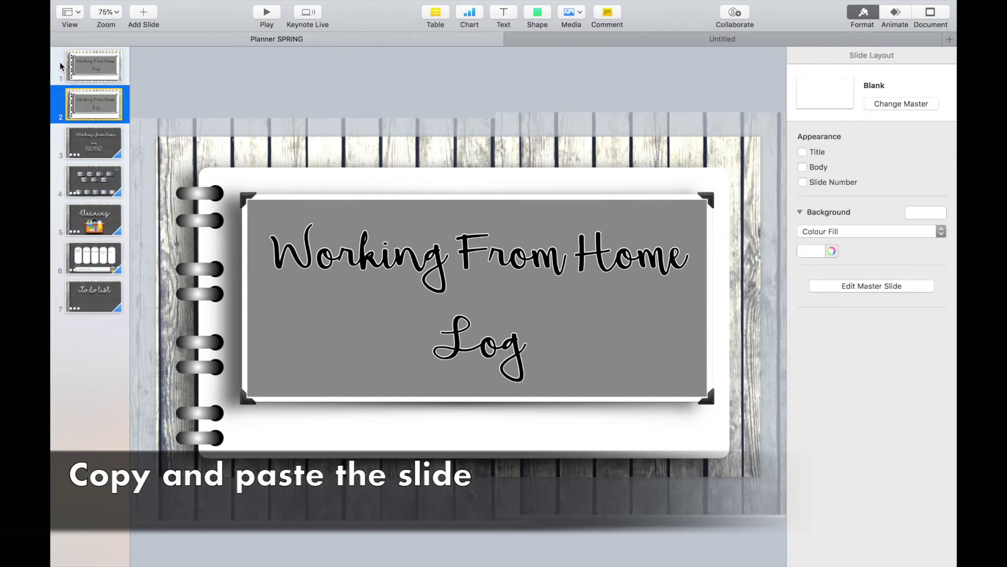
# On slide 2, move the title text below the slide and reshape the grey frame into a narrow upright rectangle beside the binder rings
pyautogui.click(400, 281)
pyautogui.moveTo(398, 253); pyautogui.dragTo(477, 559)
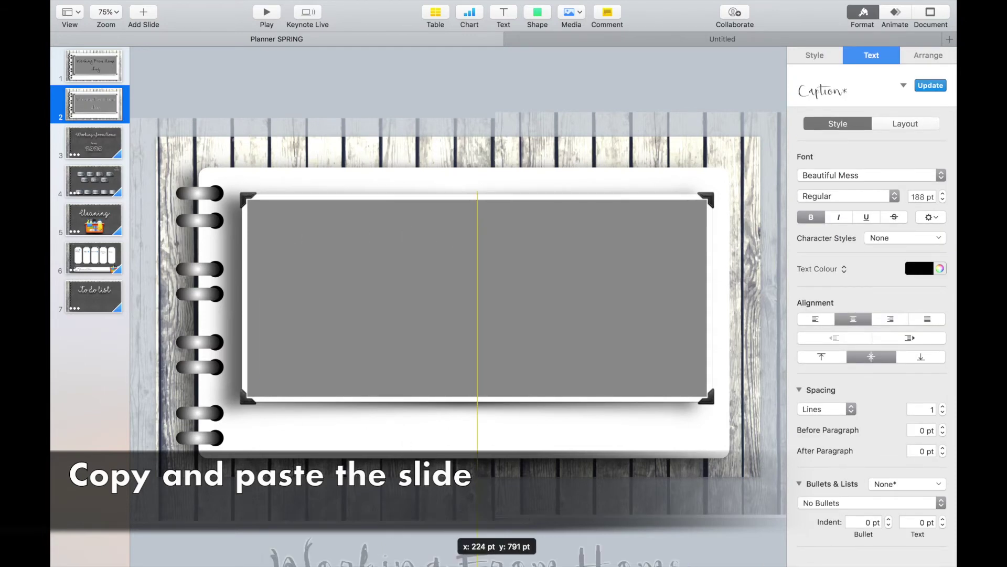
pyautogui.click(489, 255)
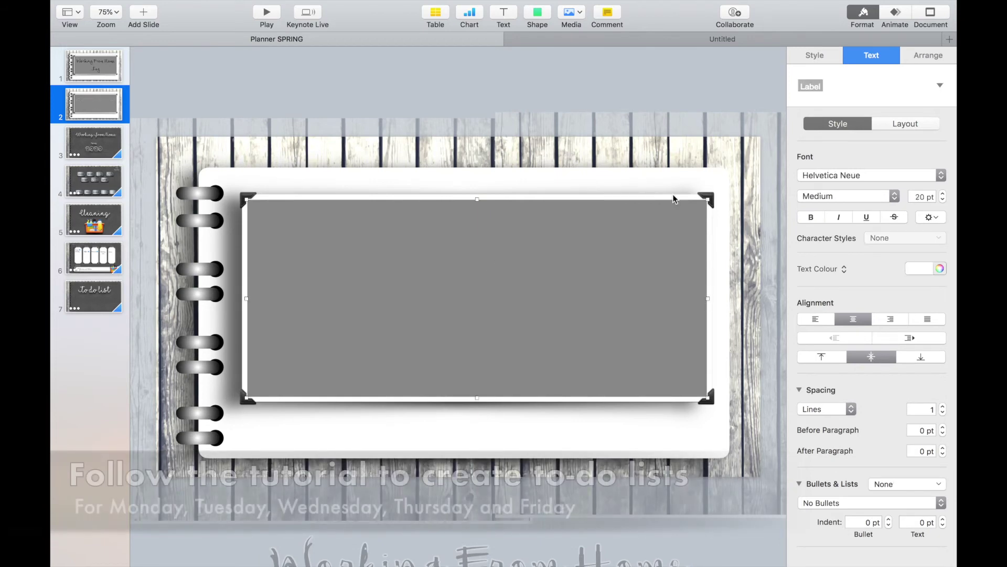
pyautogui.moveTo(708, 199); pyautogui.dragTo(322, 231)
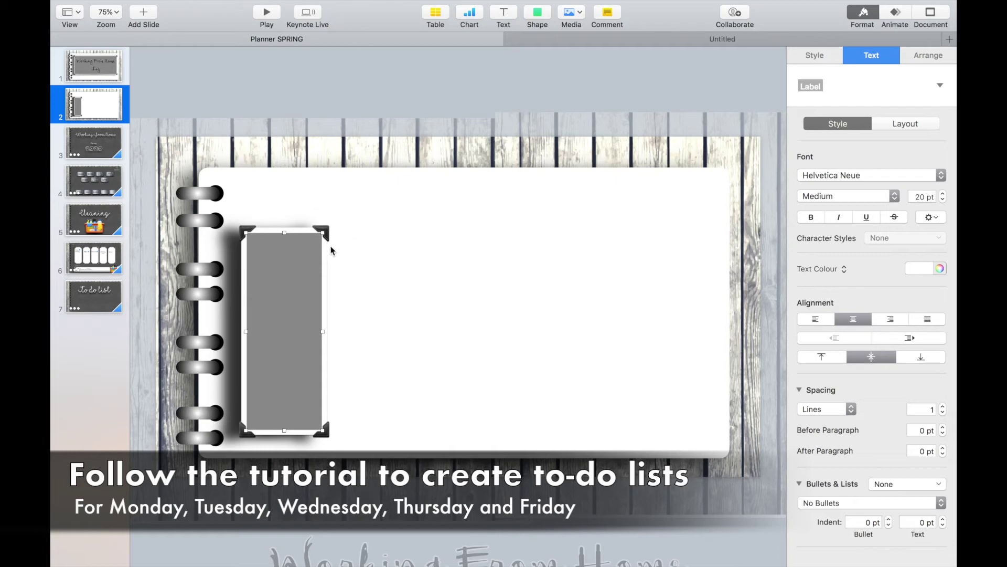
# Widen the grey frame across the whole binder page and lower its top edge to leave heading space above it
pyautogui.moveTo(322, 231); pyautogui.dragTo(701, 220)
pyautogui.moveTo(473, 223); pyautogui.dragTo(473, 256)
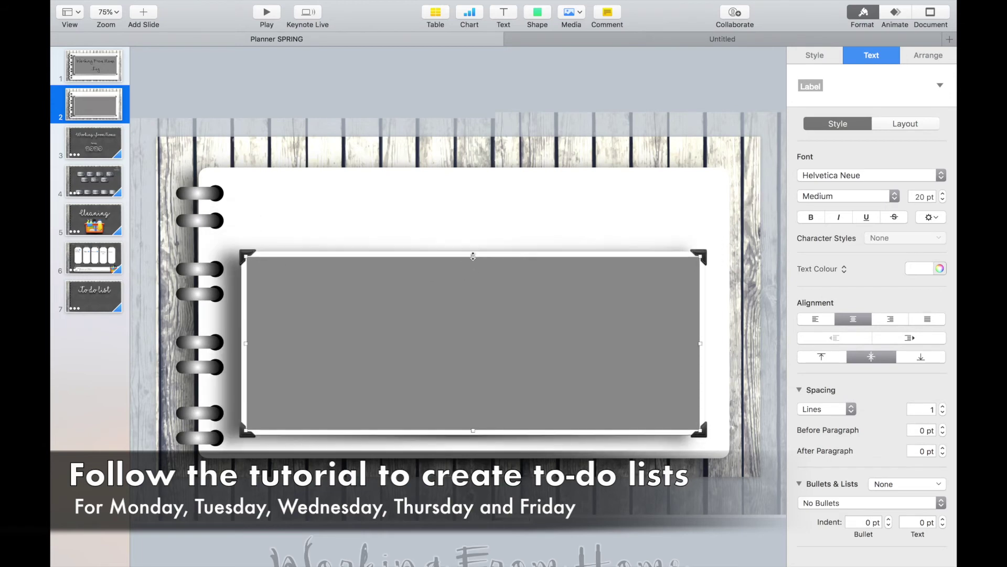
# Bring the plain black title text back onto the slide, change it to "Monday" and place it above the grey frame
pyautogui.moveTo(507, 565)
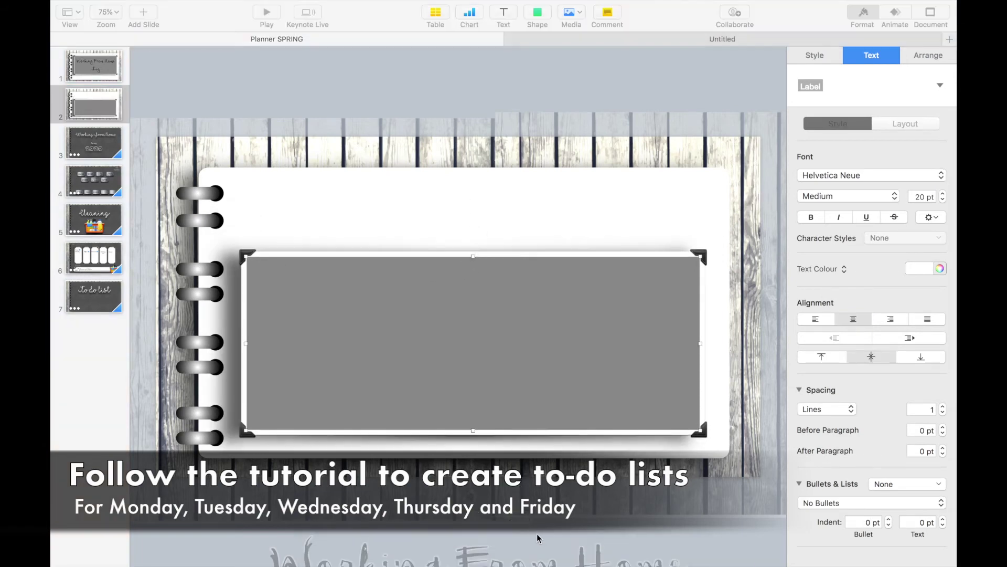
pyautogui.moveTo(525, 560); pyautogui.dragTo(528, 212)
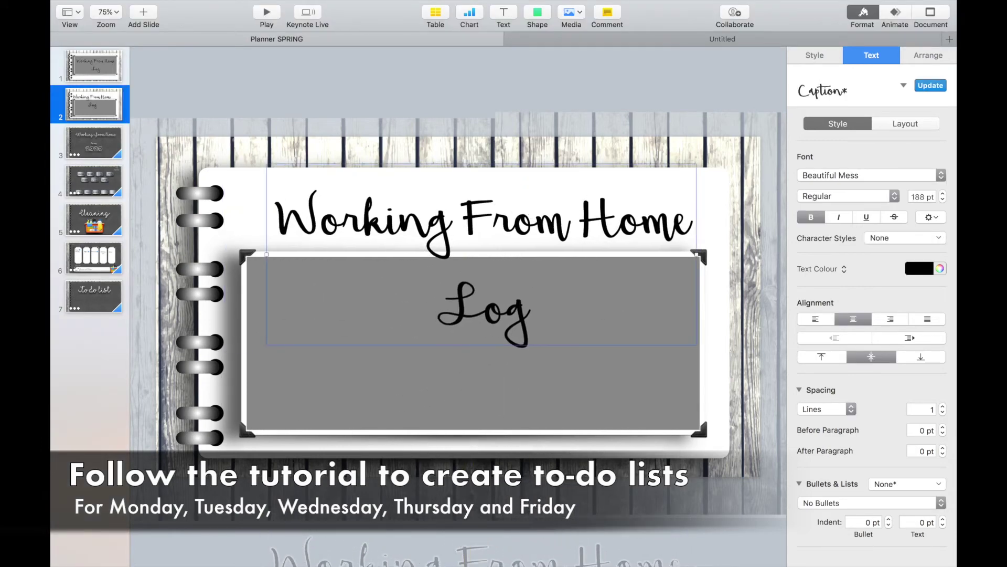
pyautogui.write('monday')
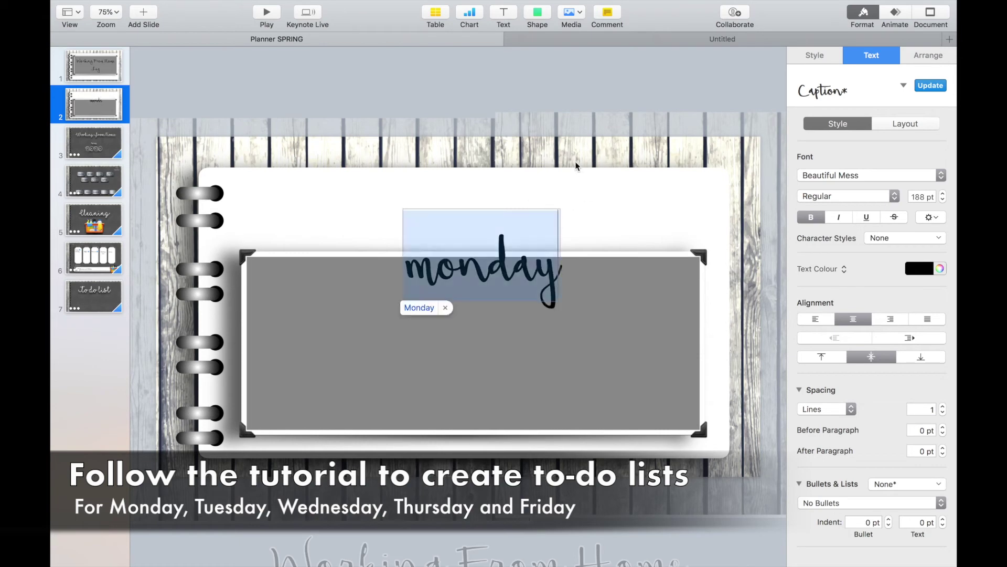
pyautogui.click(429, 306)
pyautogui.click(512, 269)
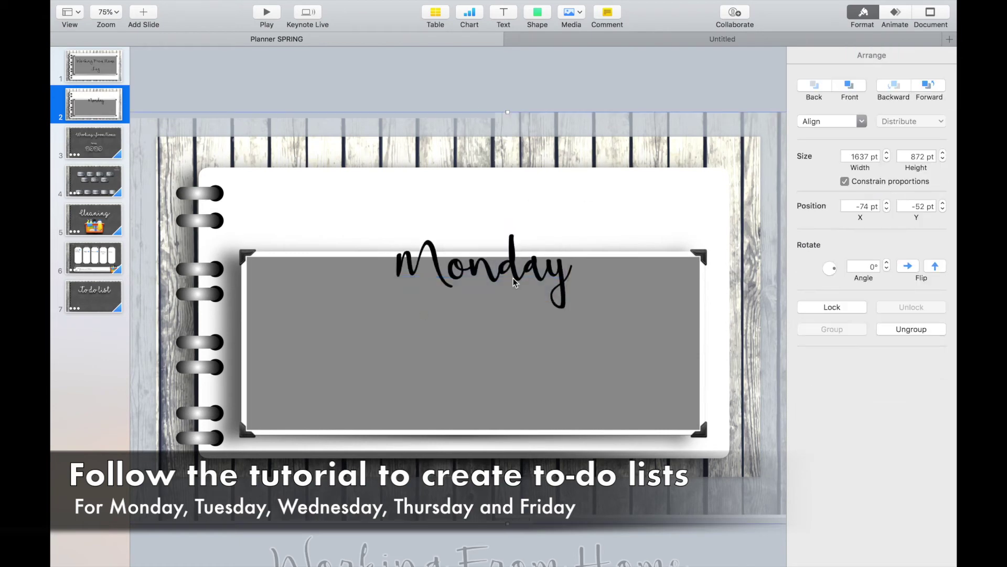
pyautogui.moveTo(513, 270); pyautogui.dragTo(498, 223)
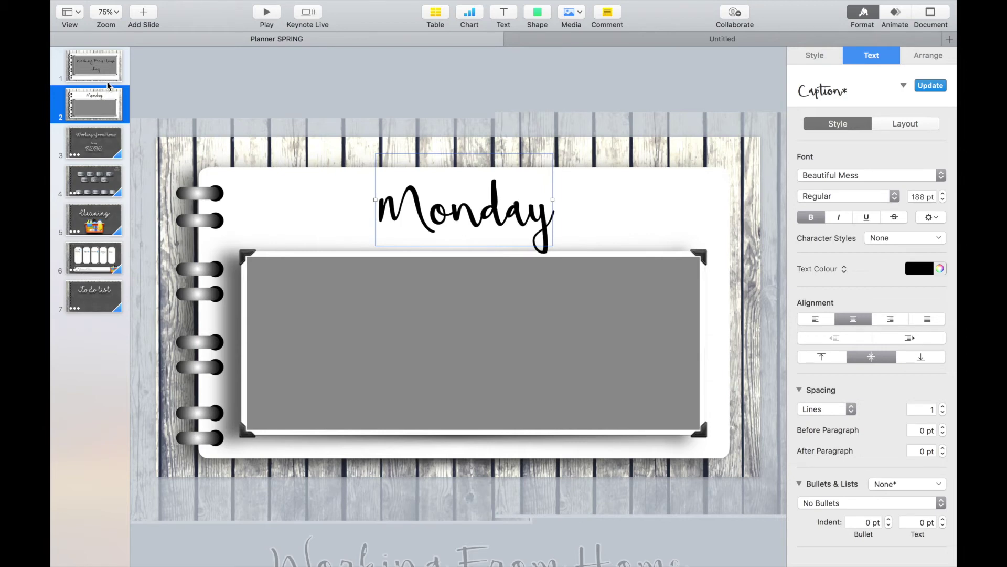
# Move the outlined title text from below the slide into the grey frame and replace its wording with "Morning"
pyautogui.click(321, 95)
pyautogui.click(462, 229)
pyautogui.moveTo(477, 545); pyautogui.dragTo(475, 306)
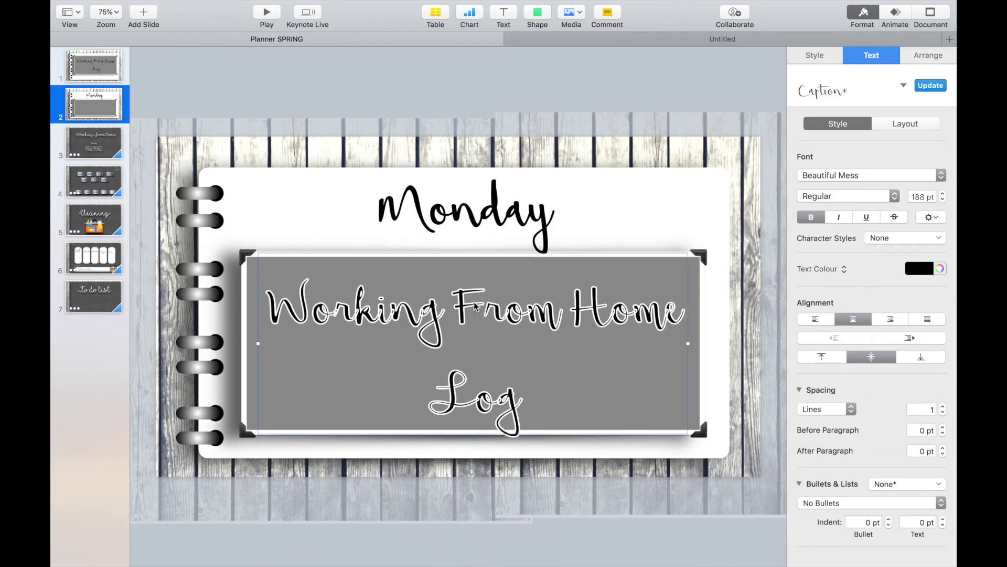
pyautogui.write('mo')
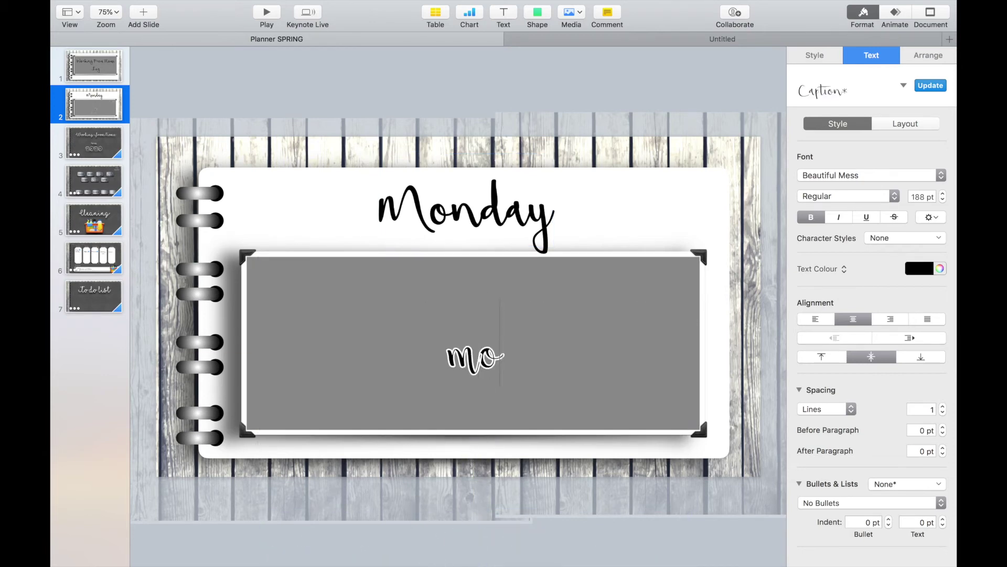
pyautogui.write('rning')
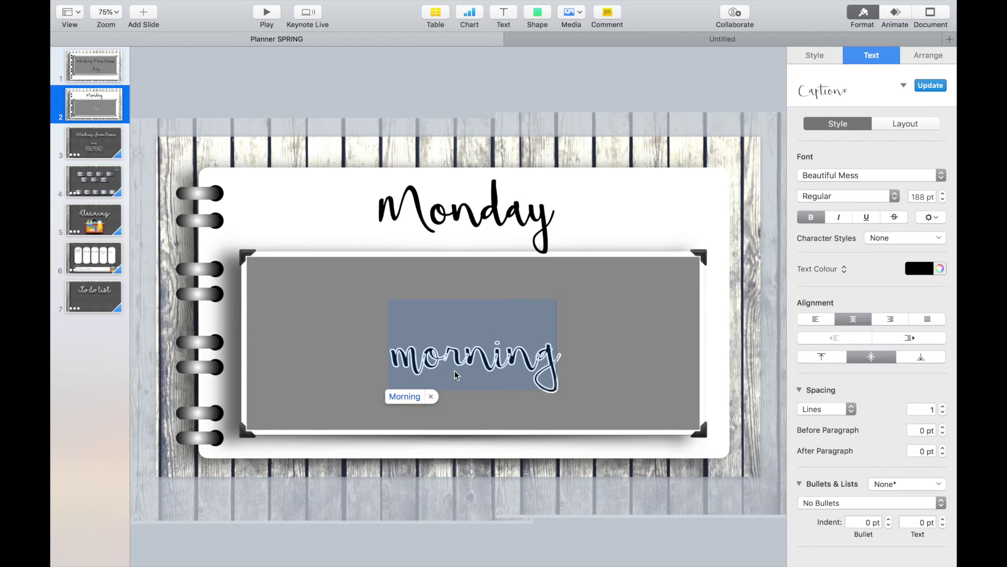
pyautogui.click(405, 397)
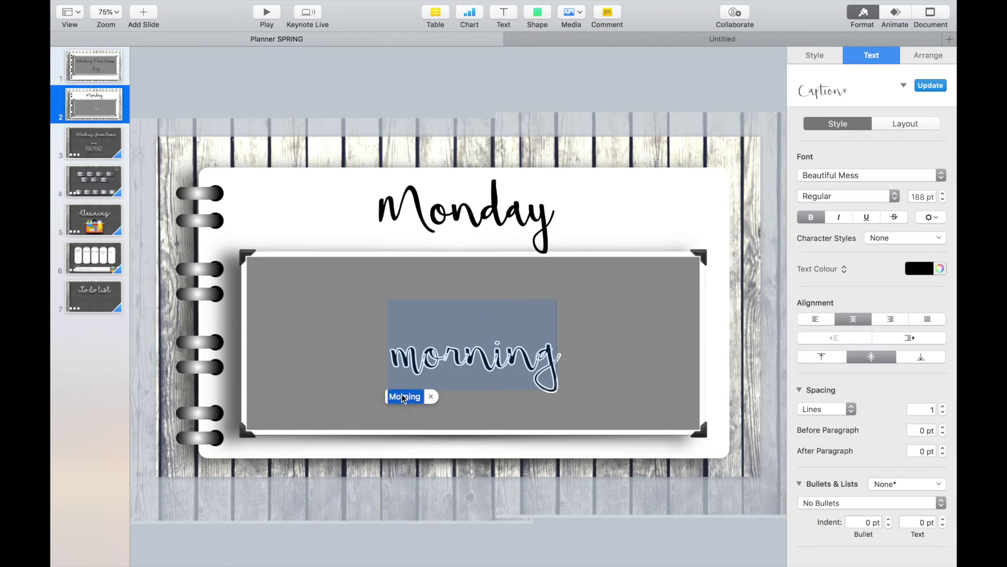
# Set the "Morning" text to 88 pt and remove its outline
pyautogui.doubleClick(564, 344)
pyautogui.click(915, 196)
pyautogui.press('Return')
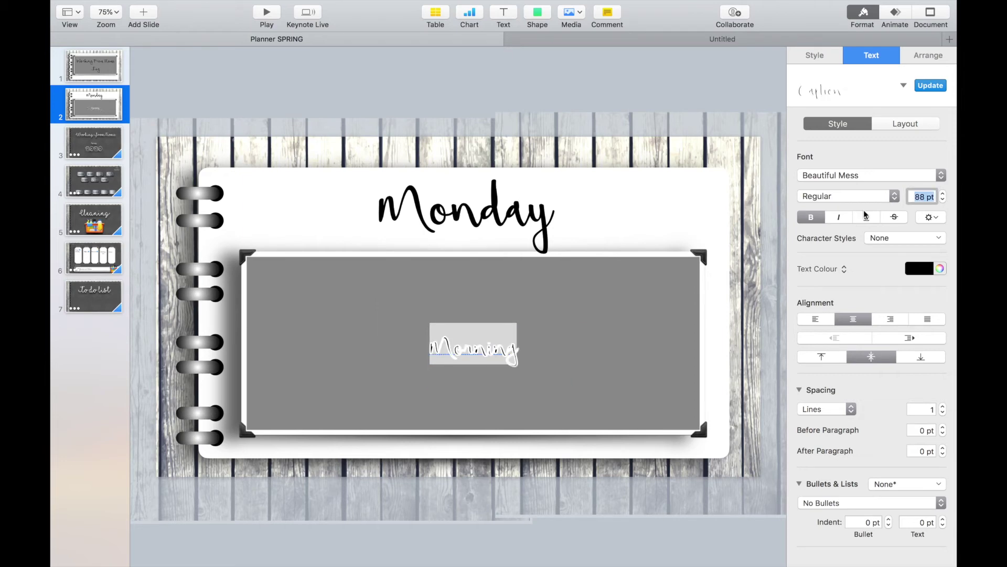
pyautogui.click(934, 219)
pyautogui.click(800, 367)
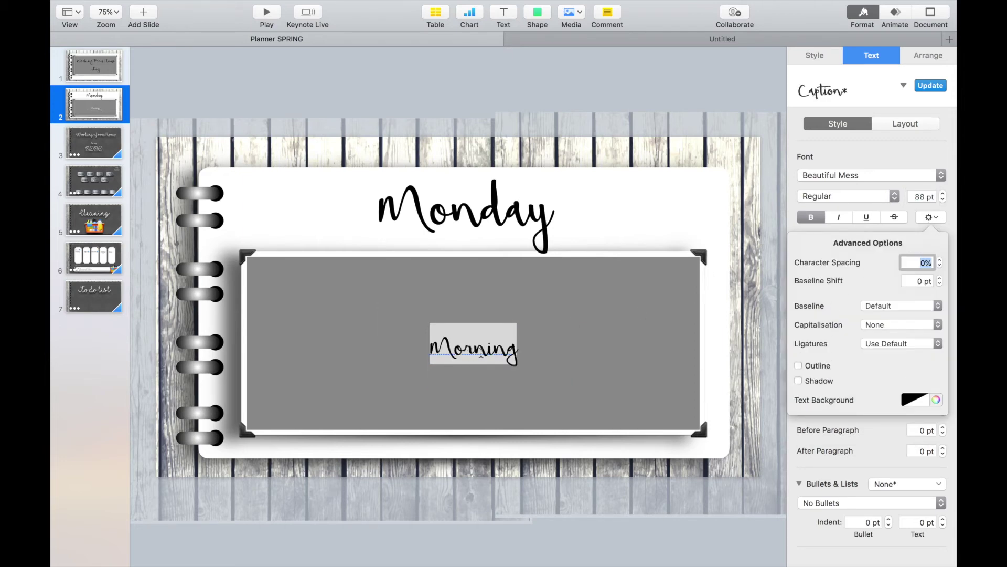
# Move the "Morning" text into the upper-left corner of the grey frame
pyautogui.click(508, 338)
pyautogui.click(534, 341)
pyautogui.click(514, 353)
pyautogui.moveTo(514, 353); pyautogui.dragTo(339, 283)
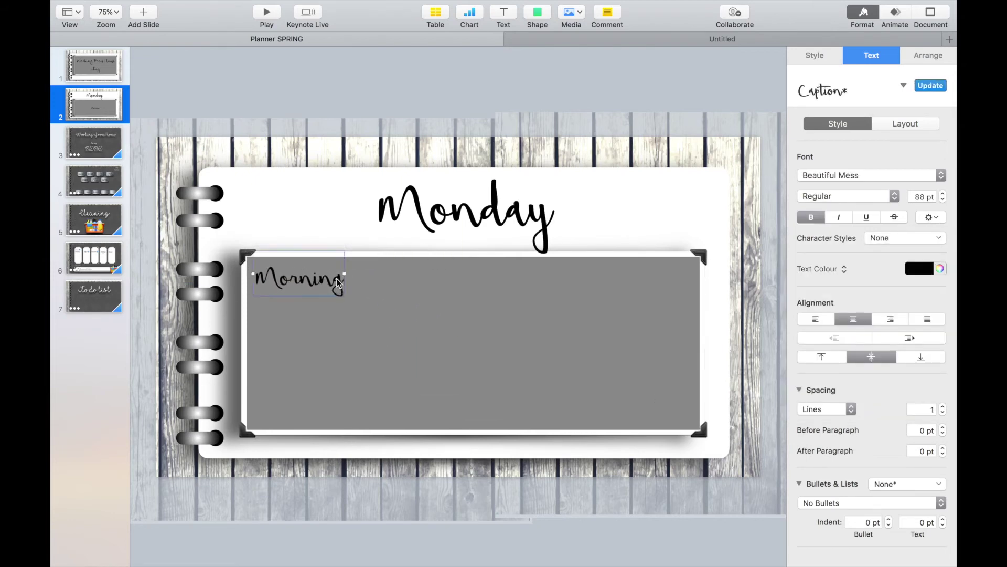
# Colour the "Morning" heading white and reduce its font size to 54 pt
pyautogui.click(923, 267)
pyautogui.click(819, 350)
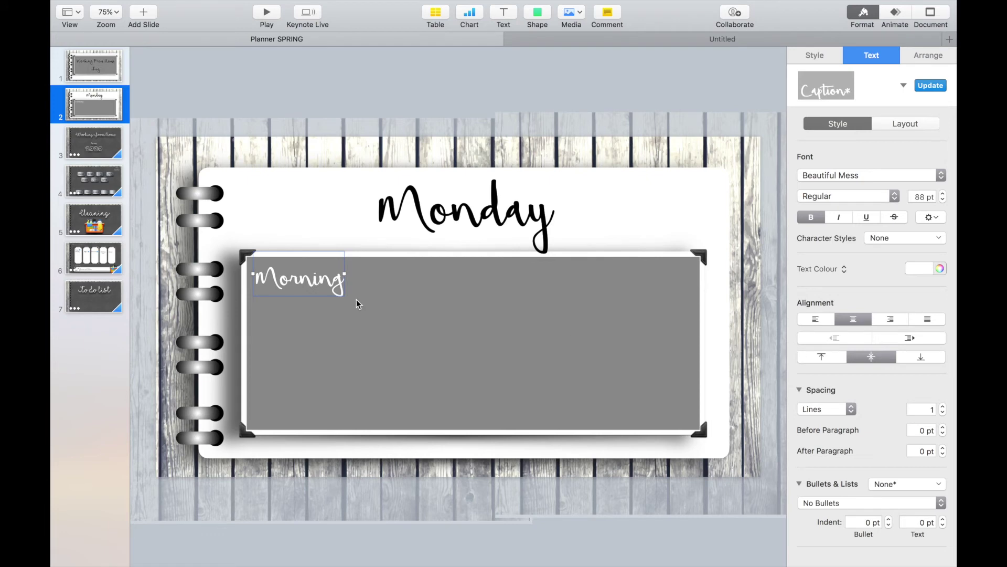
pyautogui.click(943, 200)
pyautogui.moveTo(943, 200); pyautogui.dragTo(943, 200)
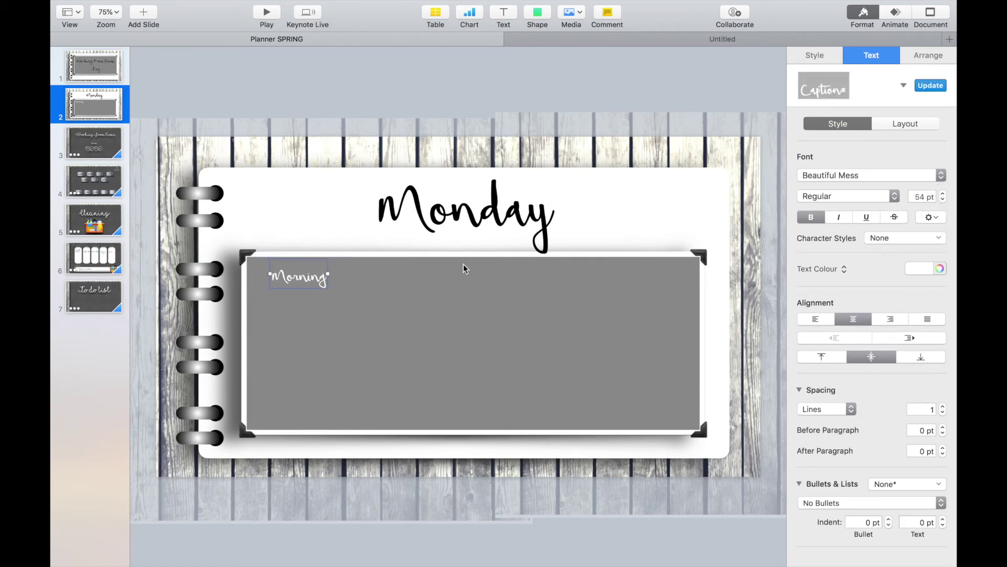
# Place a copy of the "Morning" heading at the top middle of the grey frame and reword it "Afternoon"
pyautogui.moveTo(299, 290); pyautogui.dragTo(483, 284)
pyautogui.doubleClick(483, 283)
pyautogui.press('BackSpace')
pyautogui.write('afternoon')
pyautogui.click(476, 297)
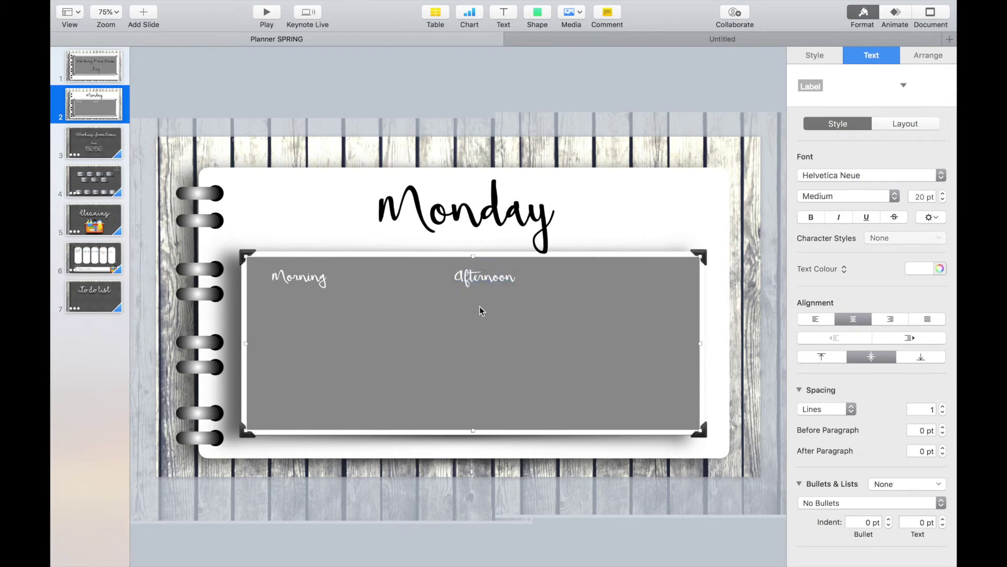
# Place a copy of the "Afternoon" heading at the upper right of the grey frame and reword it "Evening"
pyautogui.moveTo(477, 276); pyautogui.dragTo(635, 283)
pyautogui.moveTo(631, 281); pyautogui.dragTo(631, 282)
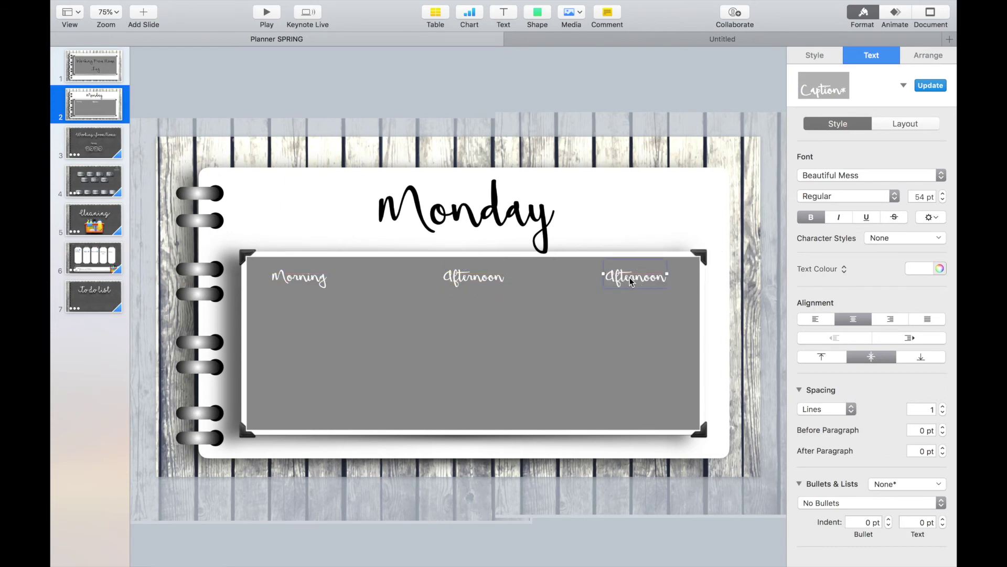
pyautogui.write('Even')
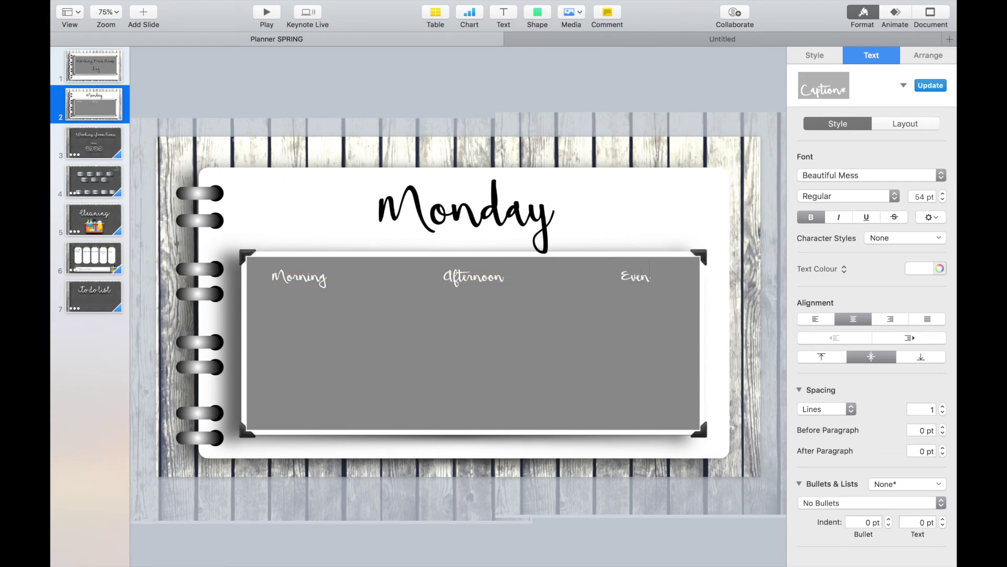
pyautogui.write('ing')
pyautogui.click(607, 265)
pyautogui.moveTo(611, 277); pyautogui.dragTo(633, 283)
# Insert a line and stand it upright as a divider between the "Morning" and "Afternoon" headings
pyautogui.click(543, 16)
pyautogui.click(538, 72)
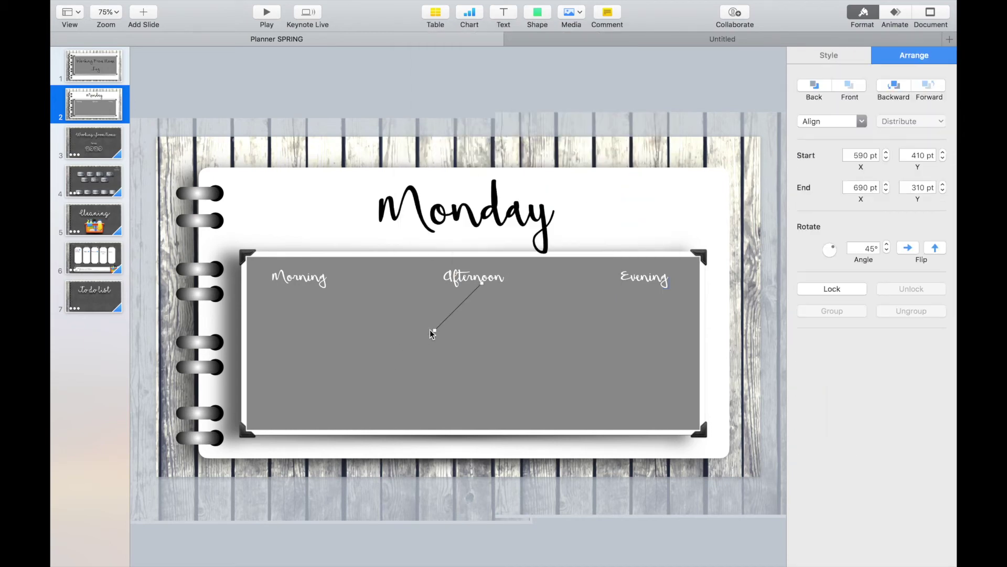
pyautogui.moveTo(434, 330); pyautogui.dragTo(481, 403)
pyautogui.moveTo(483, 365); pyautogui.dragTo(385, 404)
# Place a copy of the thin vertical divider between the "Afternoon" and "Evening" headings
pyautogui.click(408, 382)
pyautogui.click(385, 371)
pyautogui.moveTo(385, 371); pyautogui.dragTo(569, 357)
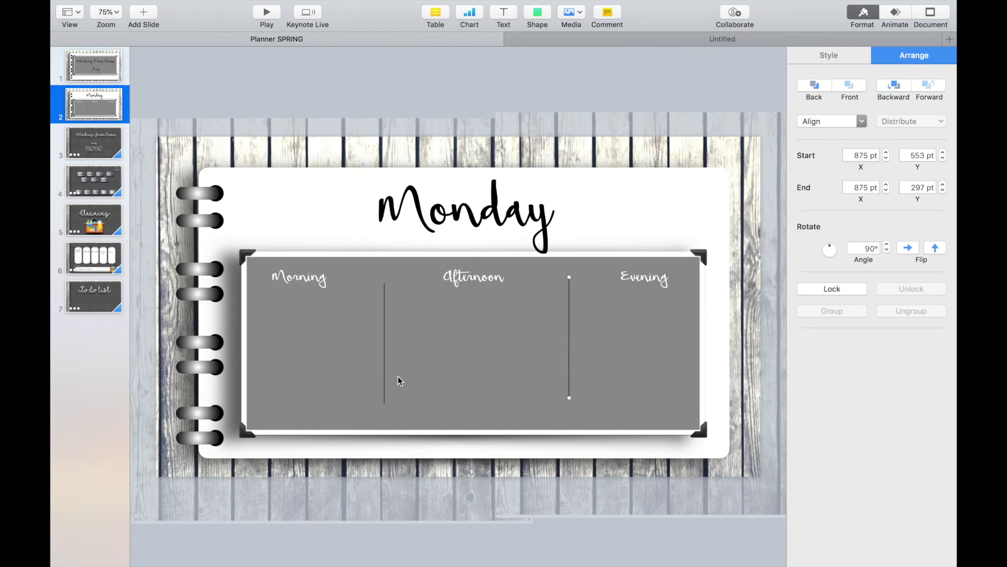
# Give the divider beside "Morning" the smooth tapered brush stroke style
pyautogui.click(384, 374)
pyautogui.moveTo(383, 405); pyautogui.dragTo(384, 404)
pyautogui.click(830, 56)
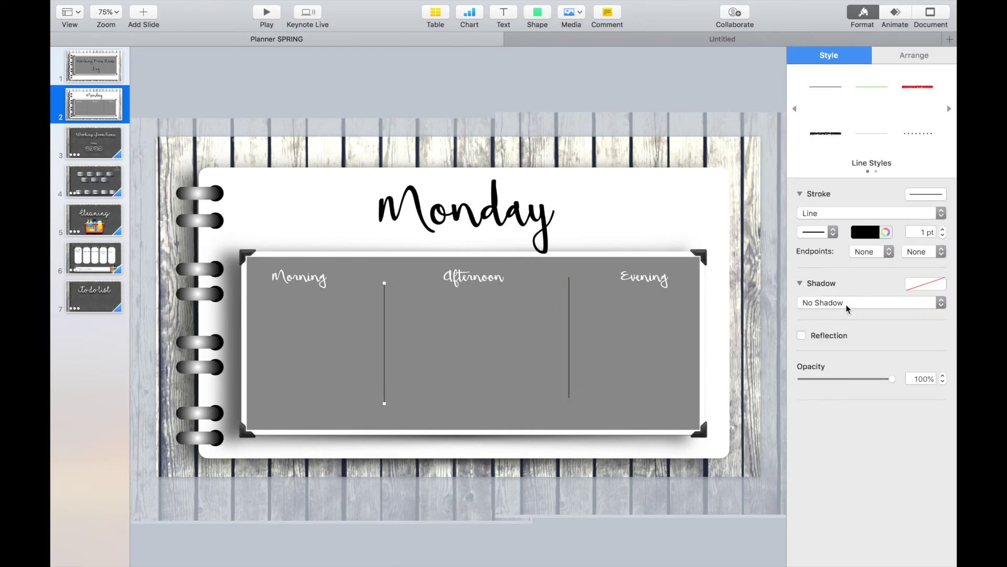
pyautogui.click(818, 234)
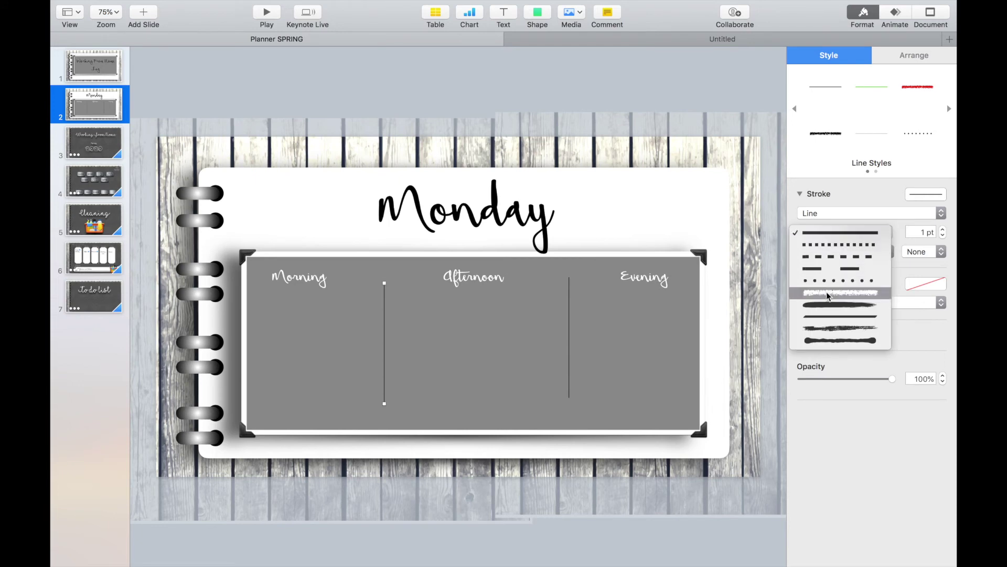
pyautogui.click(827, 307)
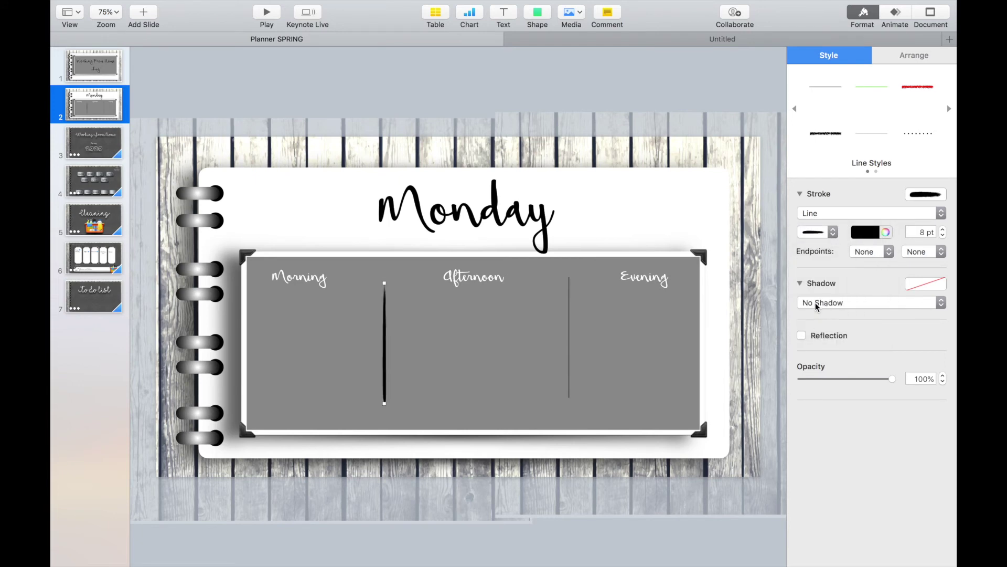
# Lengthen the brush-stroke divider to nearly the full height of the grey frame and colour it white
pyautogui.moveTo(385, 284); pyautogui.dragTo(385, 255)
pyautogui.moveTo(387, 342); pyautogui.dragTo(385, 352)
pyautogui.moveTo(385, 415); pyautogui.dragTo(385, 415)
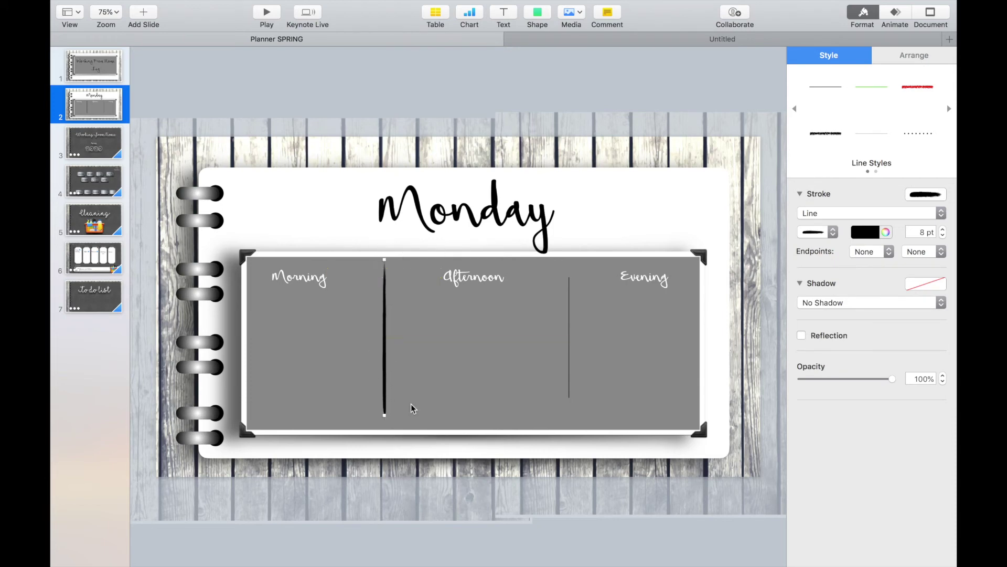
pyautogui.click(871, 235)
pyautogui.click(812, 315)
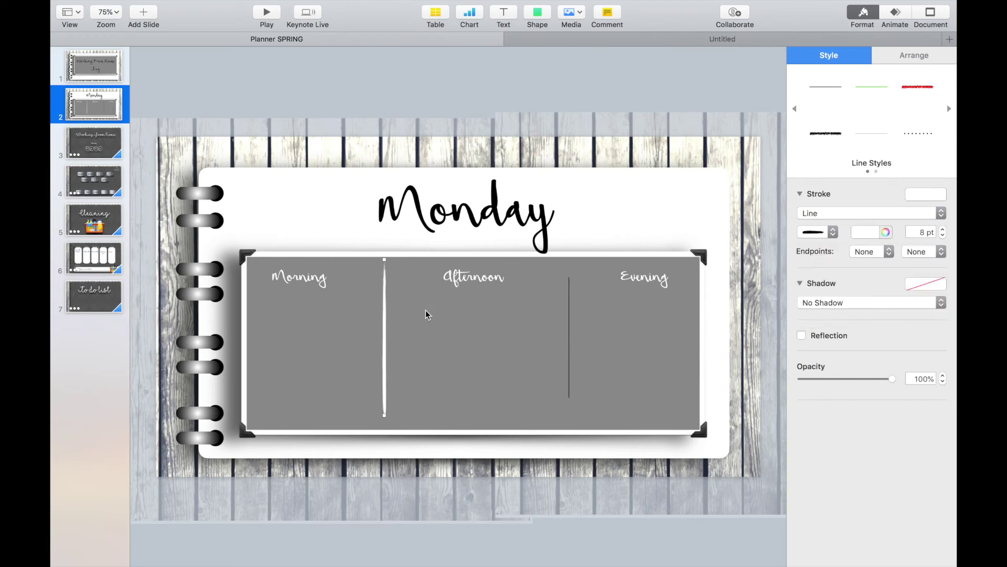
# Add a Curved Shadow to the white divider with an offset of 6 pt
pyautogui.click(848, 303)
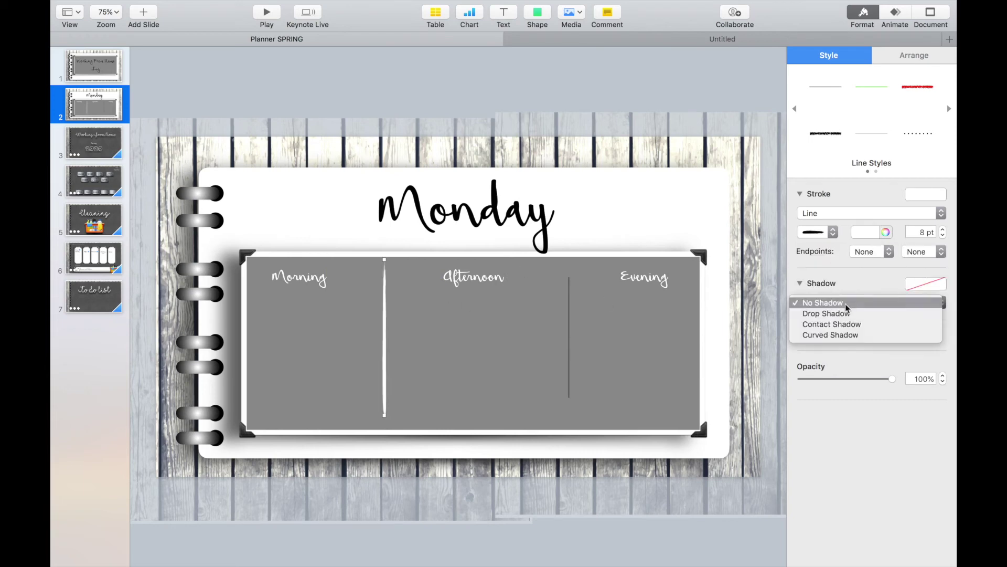
pyautogui.click(836, 336)
pyautogui.moveTo(883, 368); pyautogui.dragTo(851, 370)
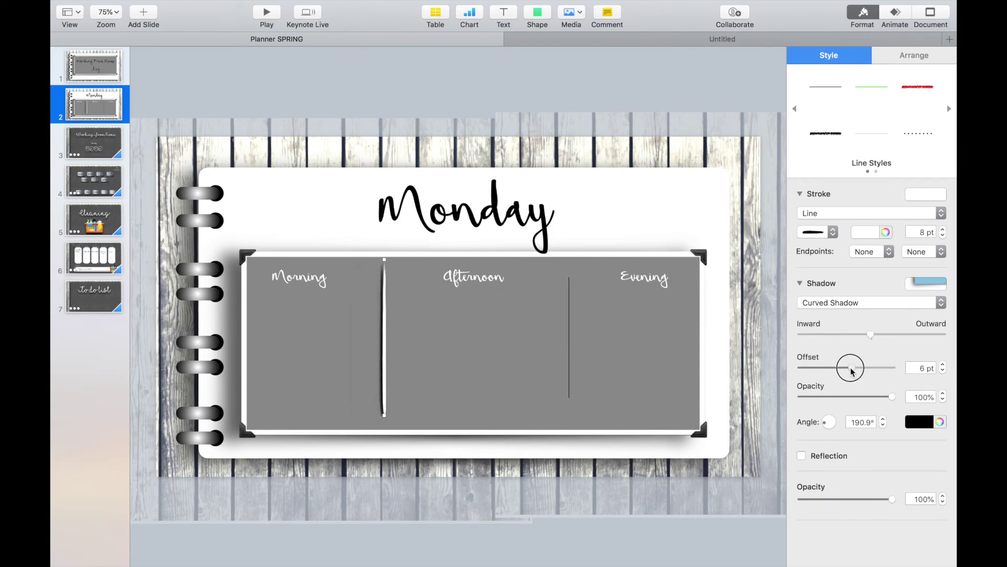
# Replace the thin black divider before "Evening" with a copy of the white shadowed divider
pyautogui.click(569, 333)
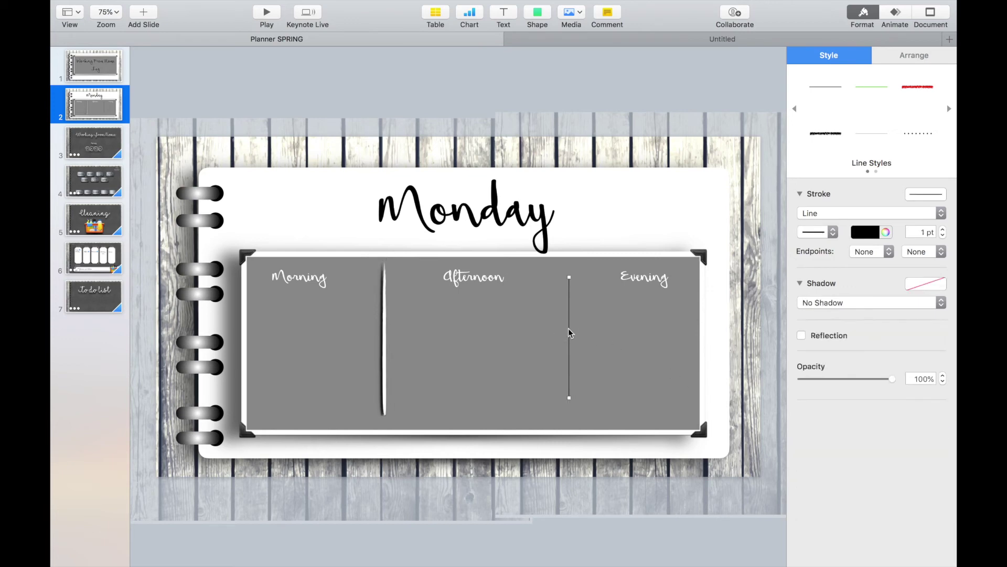
pyautogui.press('Delete')
pyautogui.click(385, 325)
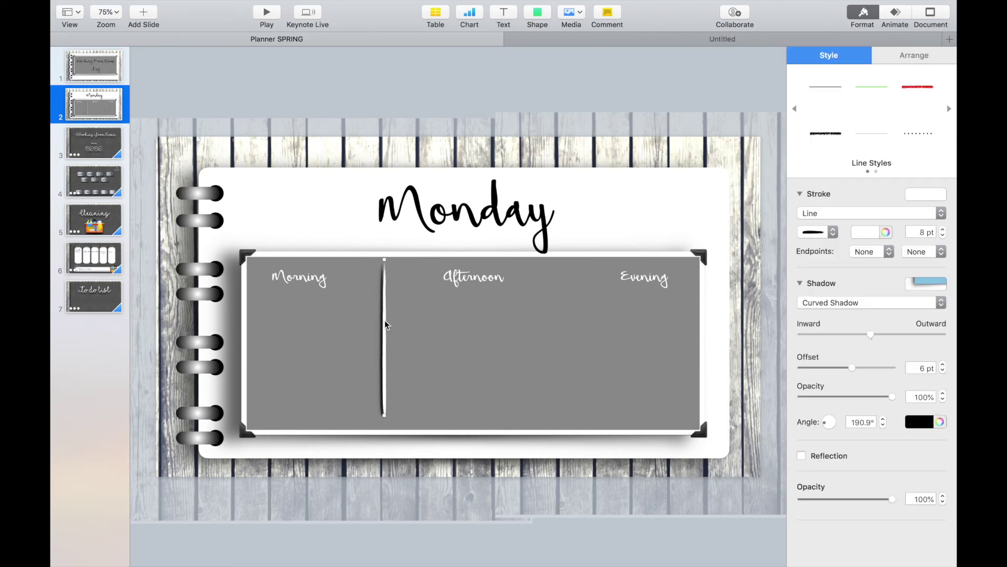
pyautogui.moveTo(394, 329); pyautogui.dragTo(579, 323)
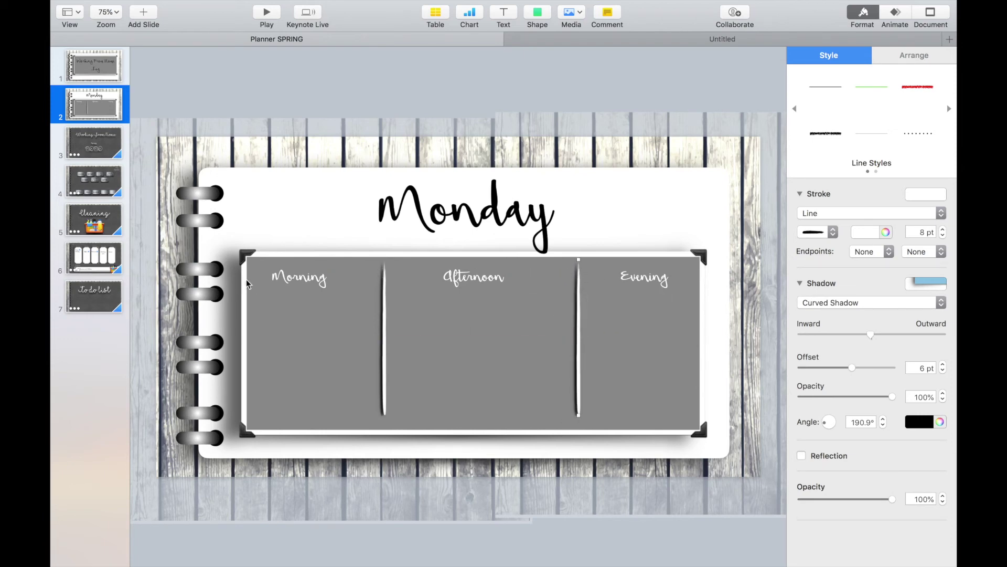
# Apply a Curved Shadow to the "Morning", "Afternoon" and "Evening" headings
pyautogui.click(286, 278)
pyautogui.click(809, 319)
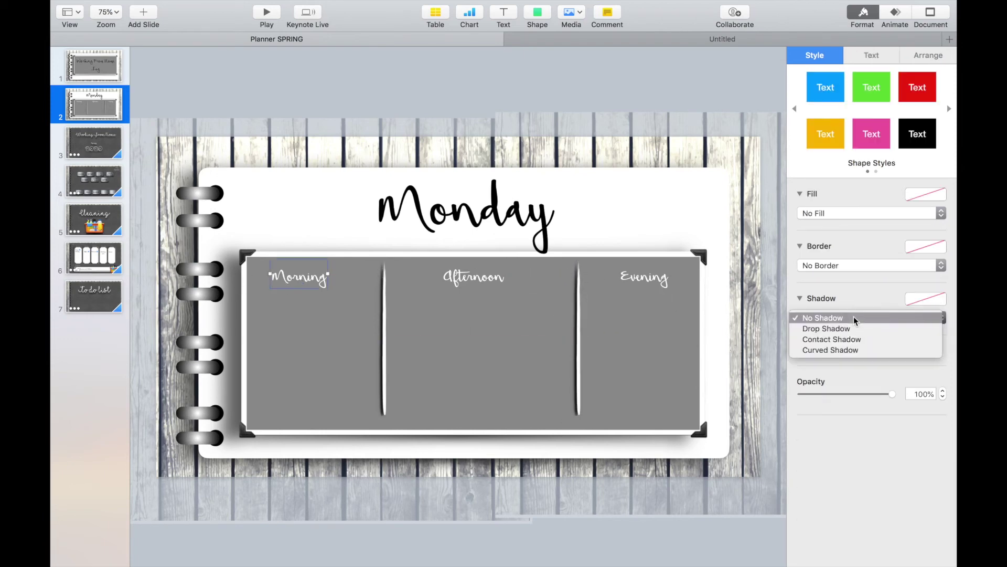
pyautogui.click(840, 348)
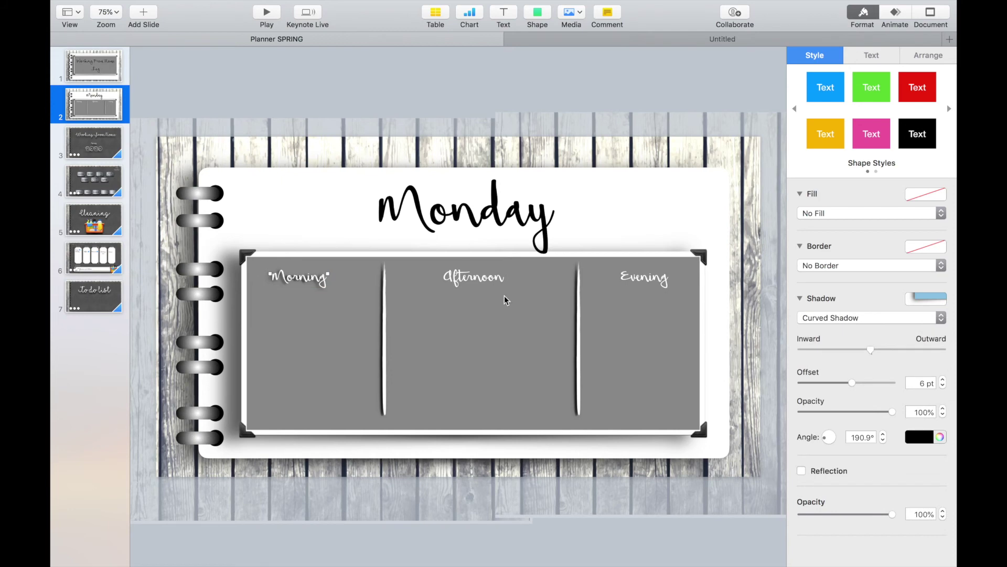
pyautogui.click(462, 278)
pyautogui.click(871, 318)
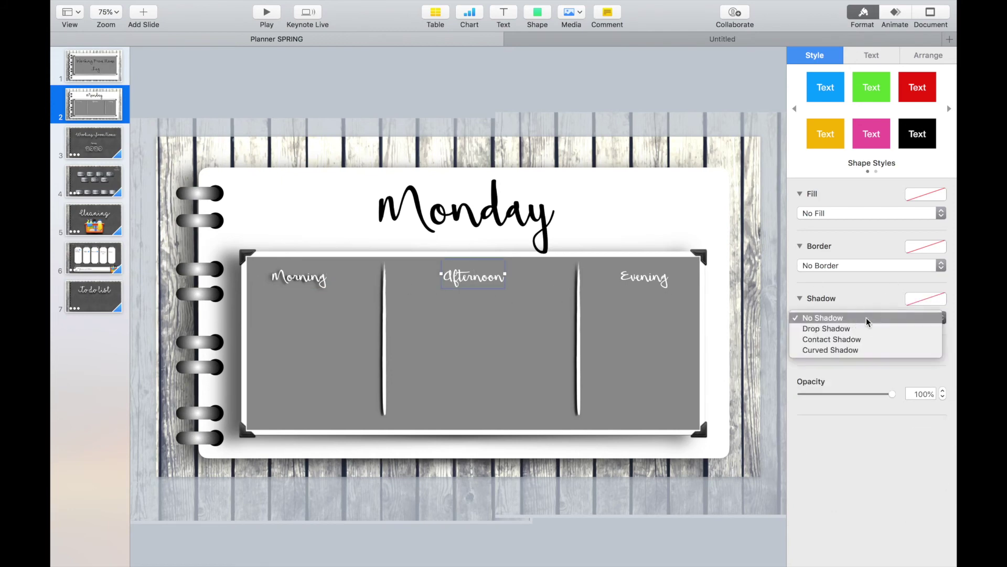
pyautogui.click(846, 349)
pyautogui.click(670, 285)
pyautogui.click(858, 318)
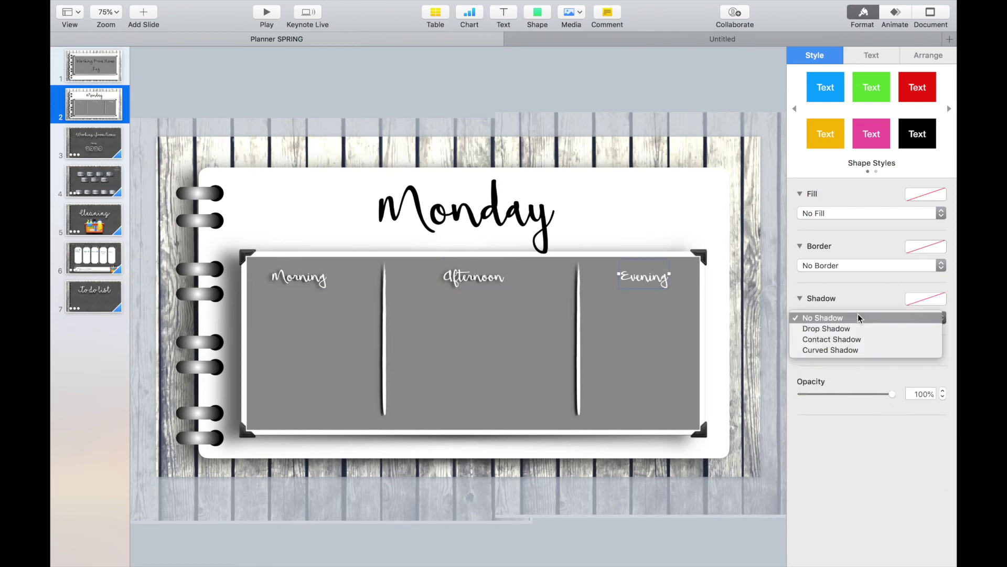
pyautogui.click(848, 347)
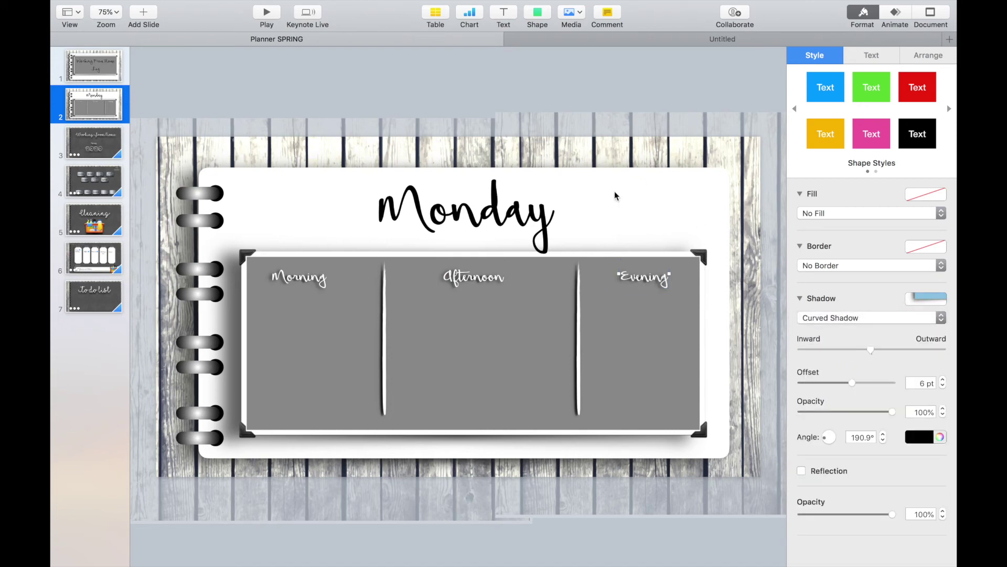
# Duplicate the Monday slide and change the copy's title to "Tuesday"
pyautogui.click(608, 212)
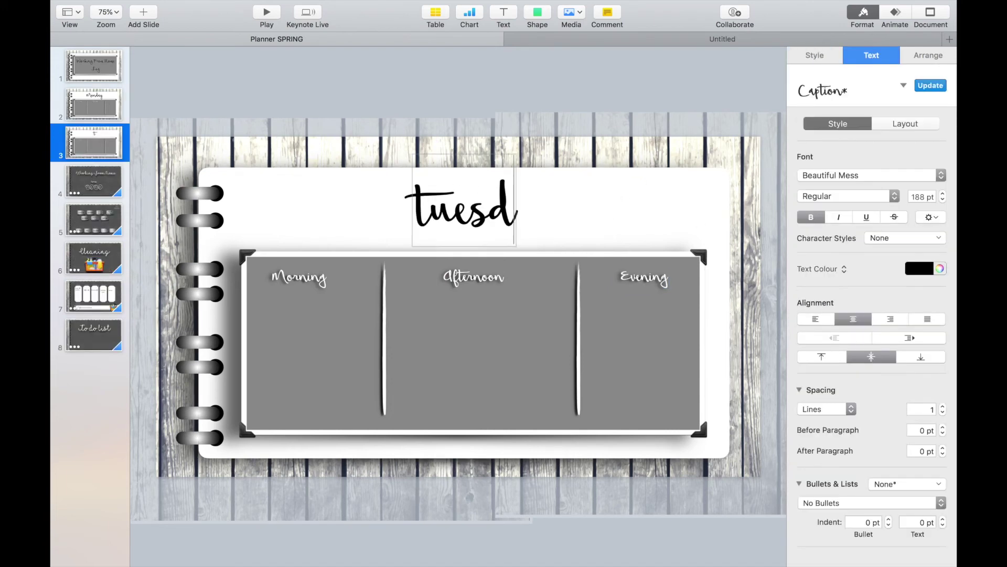
pyautogui.write('ay')
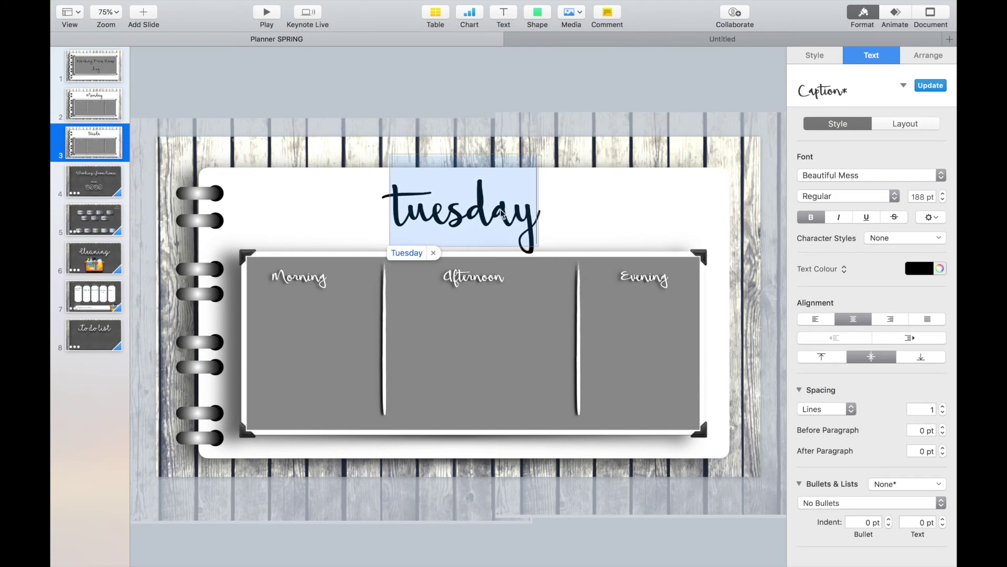
pyautogui.click(416, 257)
pyautogui.click(231, 102)
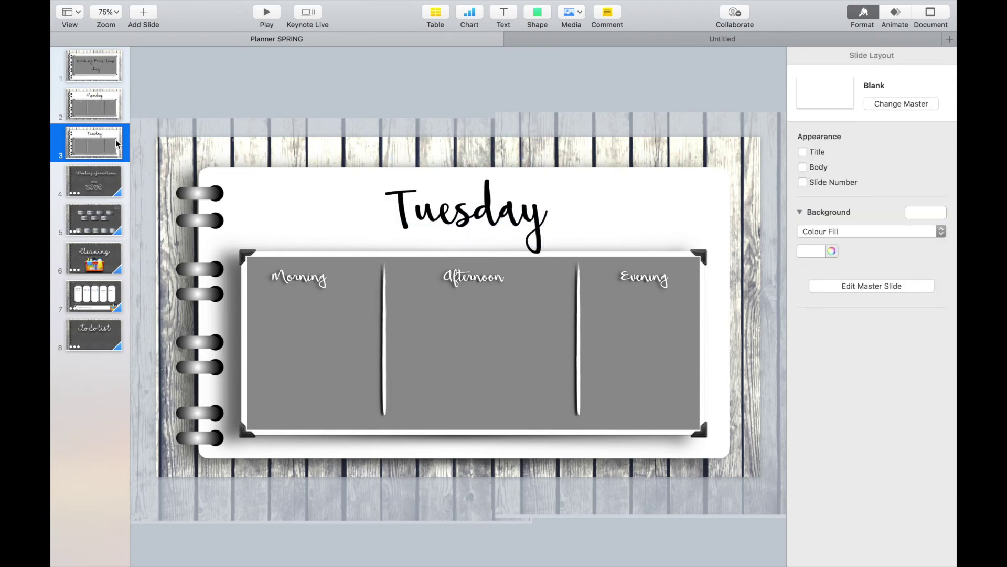
# Duplicate the Tuesday slide and change the copy's title to "Wednesday"
pyautogui.press('super+d')
pyautogui.click(466, 210)
pyautogui.write('wed')
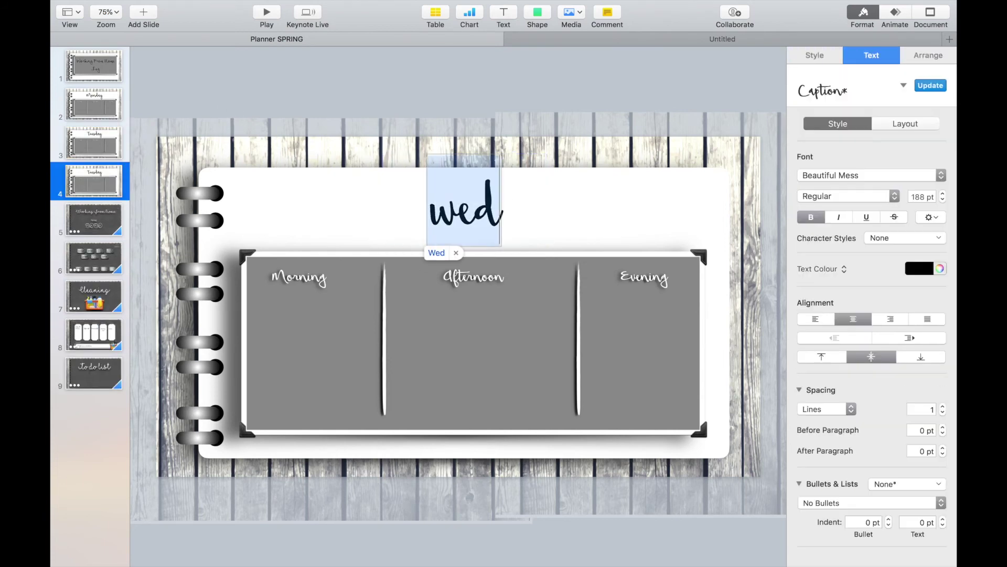
pyautogui.write('nesday')
# Duplicate the Wednesday slide and change the copy's title to "Thursday"
pyautogui.click(88, 193)
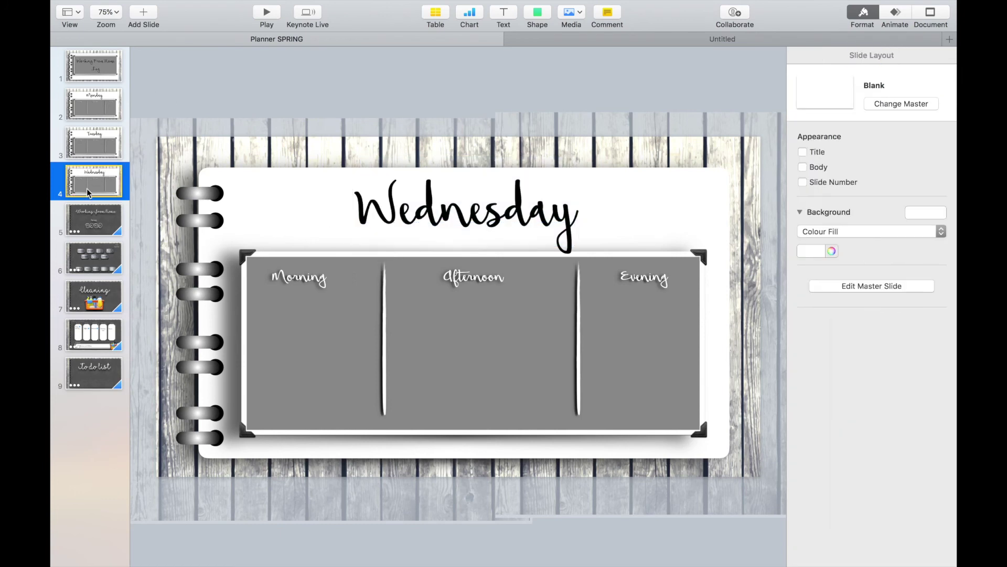
pyautogui.press('super+d')
pyautogui.click(395, 213)
pyautogui.write('Thursday')
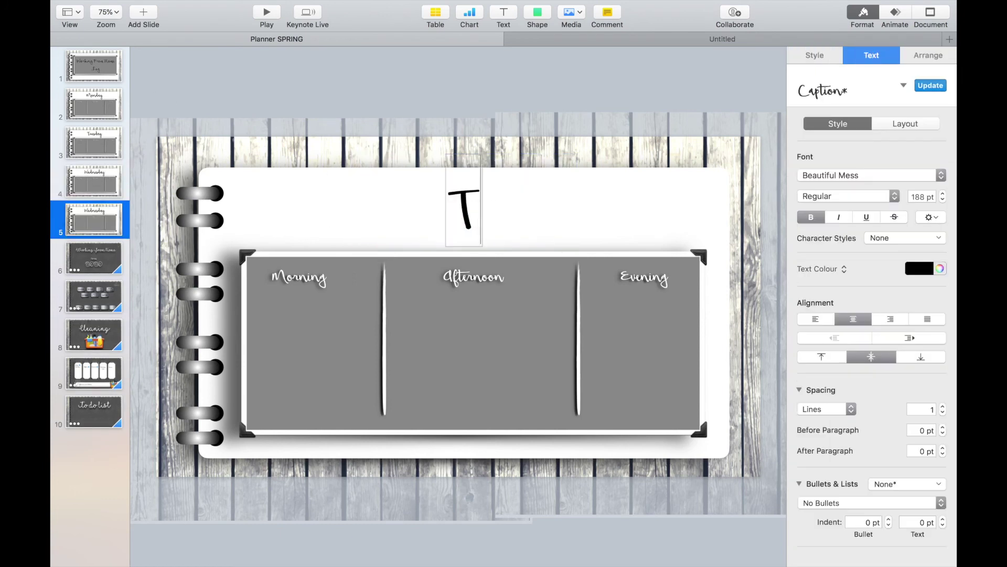
# Duplicate the Thursday slide and change the copy's title to "Friday"
pyautogui.click(99, 224)
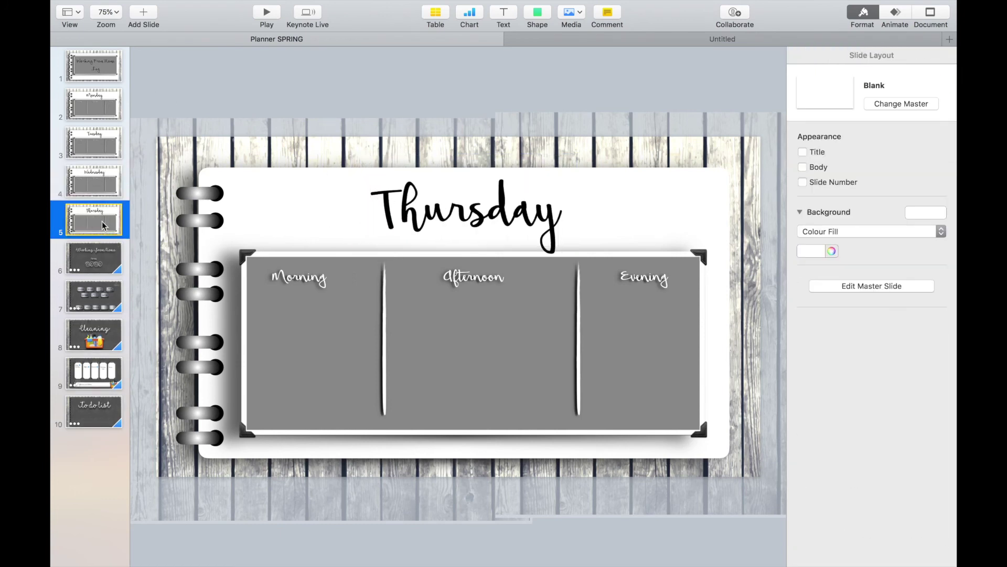
pyautogui.press('super+d')
pyautogui.click(465, 210)
pyautogui.write('friday')
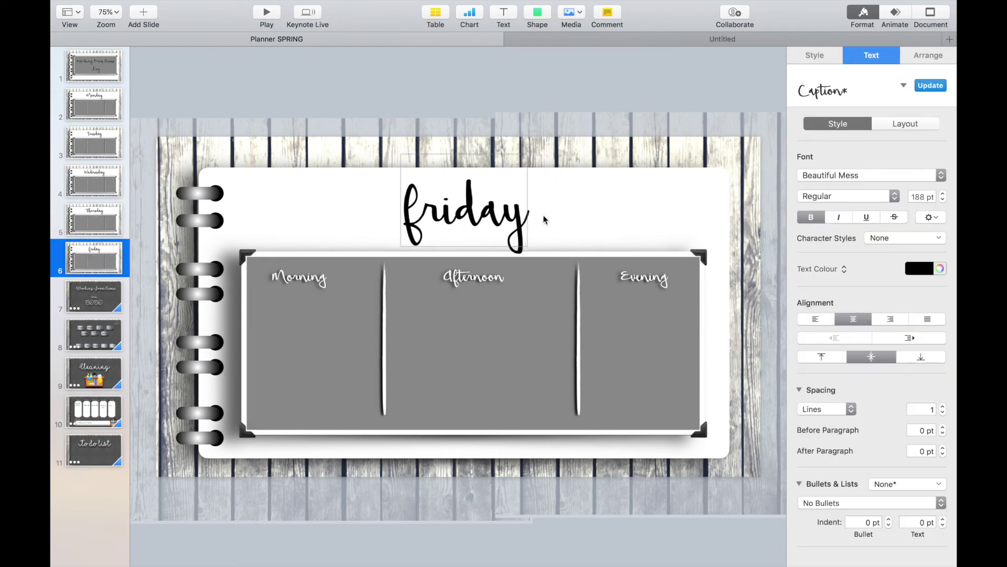
pyautogui.click(557, 217)
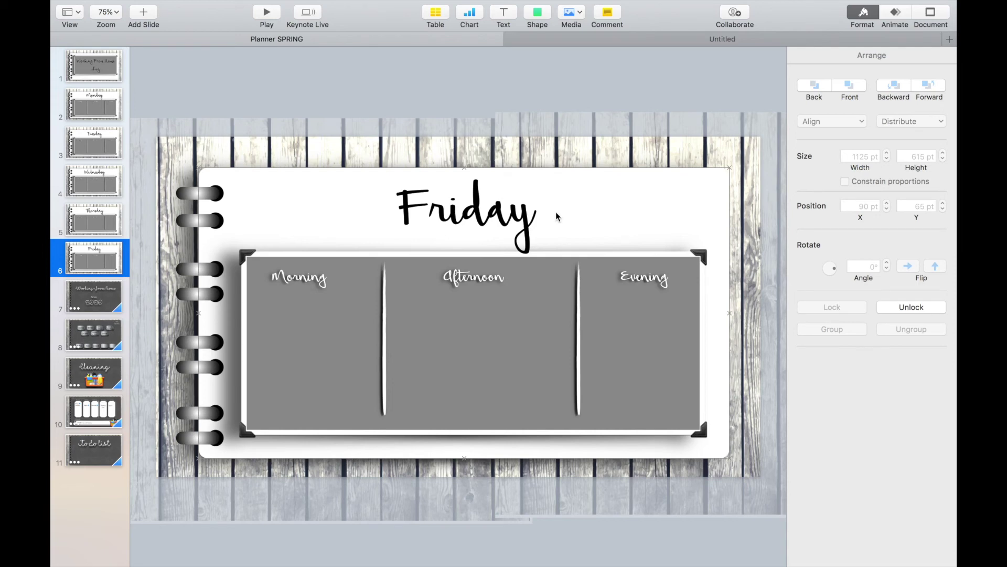
# Add a text box reading "Cleaning" below the "Morning" heading on the Monday slide
pyautogui.click(111, 109)
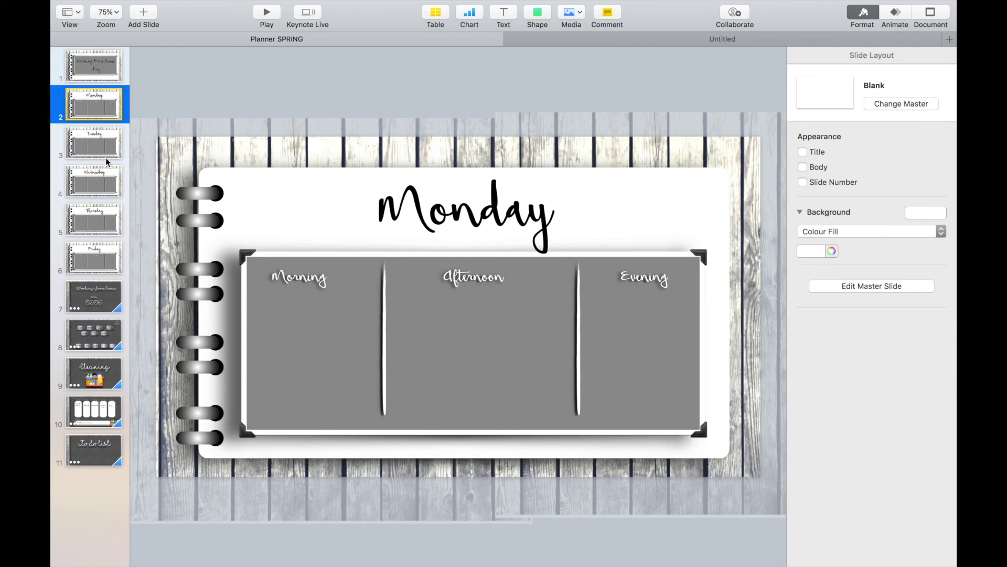
pyautogui.click(505, 15)
pyautogui.moveTo(461, 308); pyautogui.dragTo(267, 307)
pyautogui.write('Cleanning')
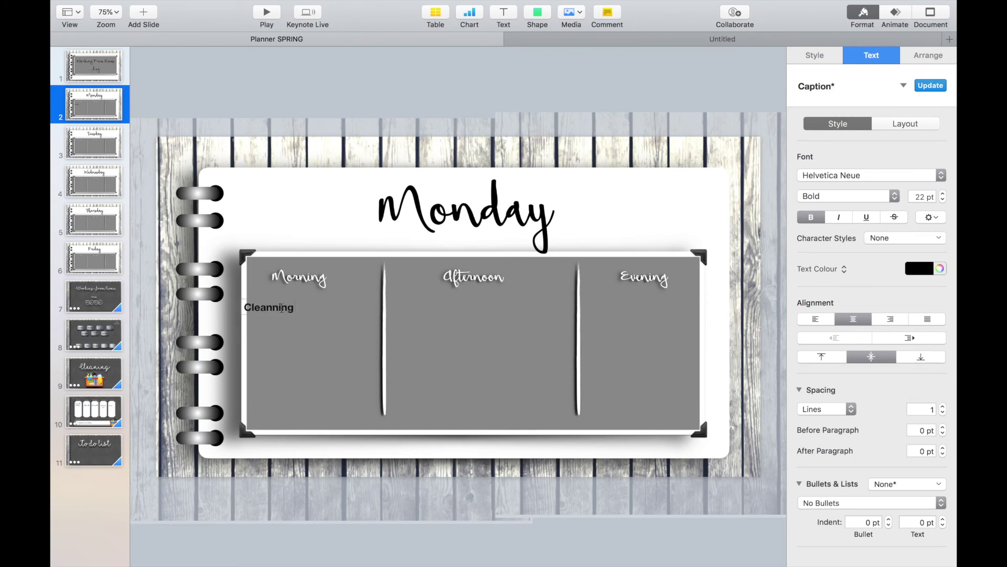
pyautogui.click(326, 312)
pyautogui.click(278, 308)
pyautogui.write('cleaning')
pyautogui.click(267, 322)
pyautogui.click(919, 268)
pyautogui.click(810, 348)
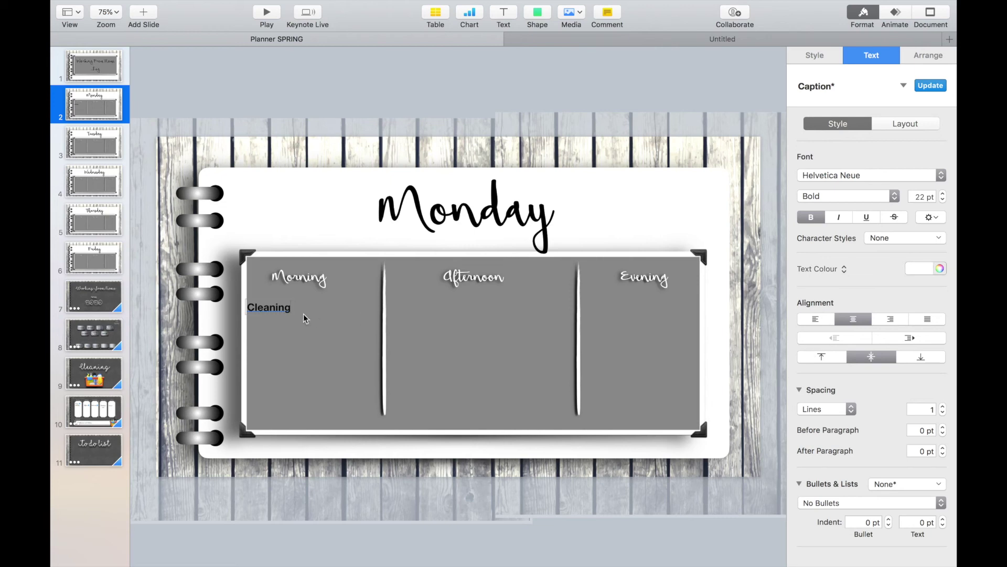
pyautogui.moveTo(277, 312); pyautogui.dragTo(288, 314)
# Set the "Cleaning" text to the Hibernate font and colour it white
pyautogui.click(871, 55)
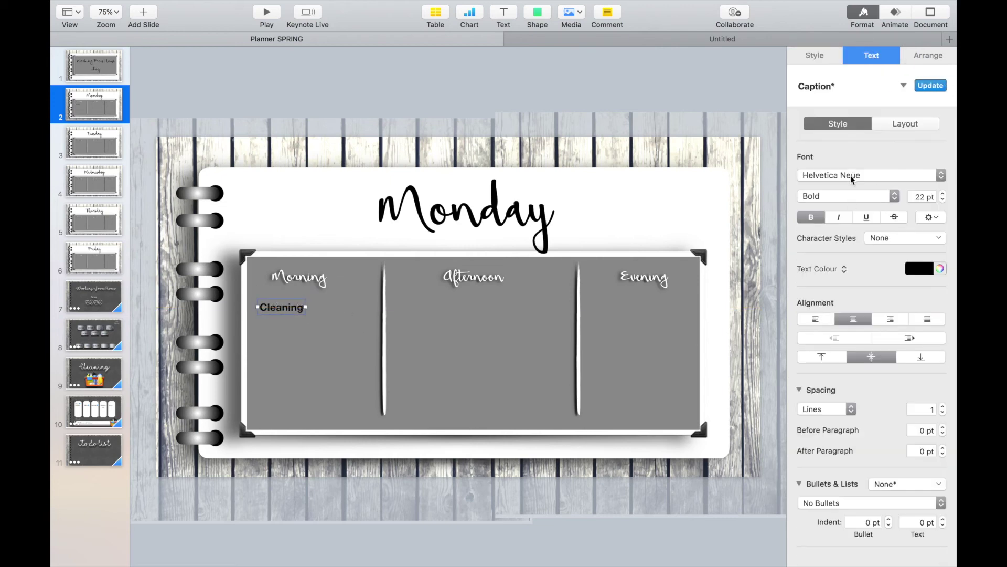
pyautogui.click(855, 169)
pyautogui.scroll(10, 857, 58)
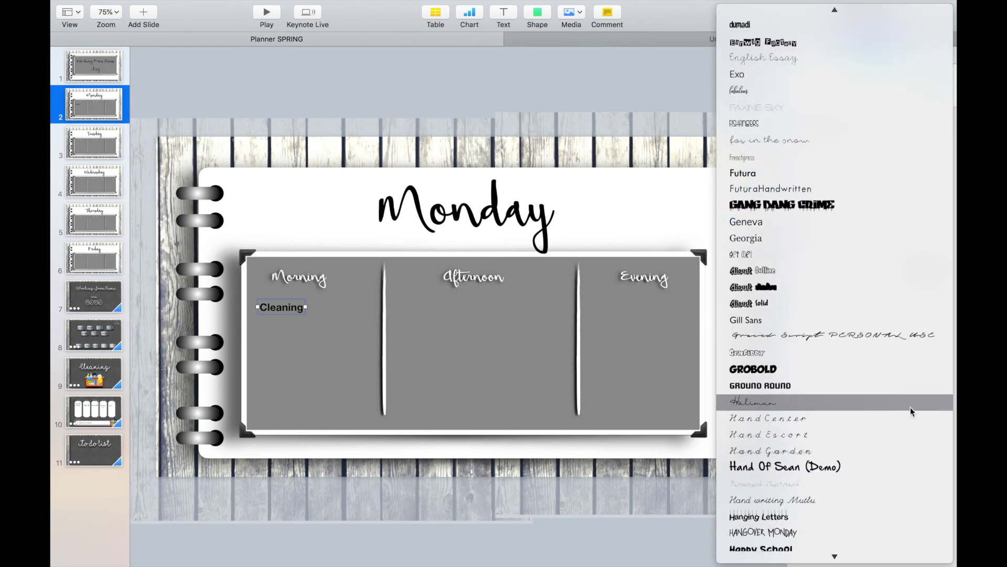
pyautogui.scroll(-5, 888, 404)
pyautogui.click(929, 429)
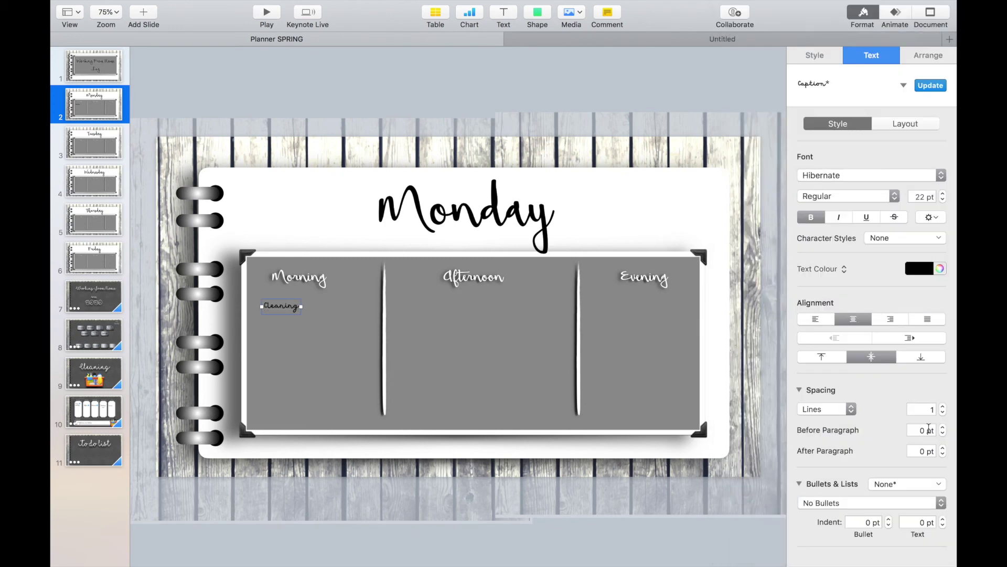
pyautogui.click(929, 270)
pyautogui.click(822, 348)
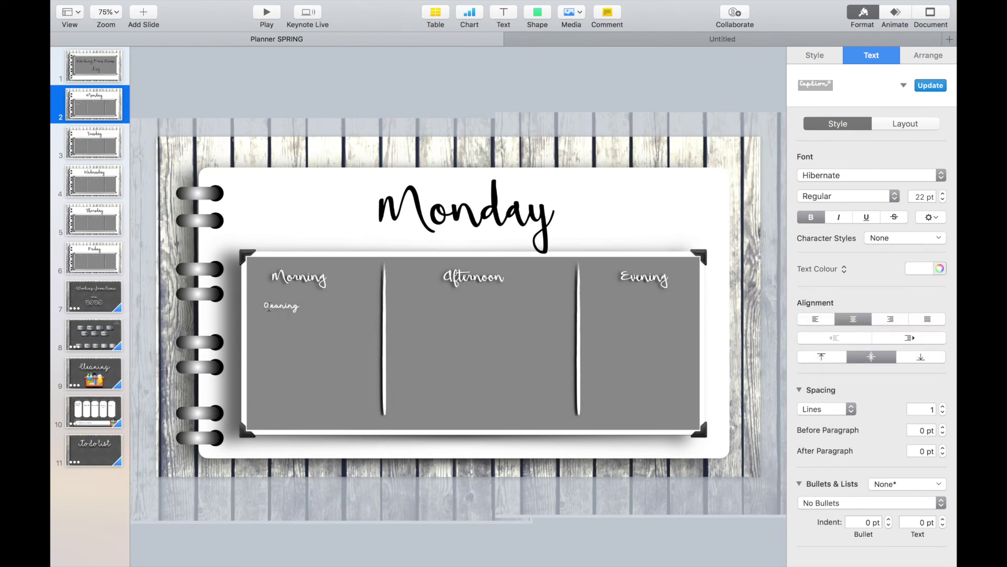
# Change the "Cleaning" entry to read "Light Cleaning"
pyautogui.click(286, 304)
pyautogui.write('Light')
pyautogui.click(292, 311)
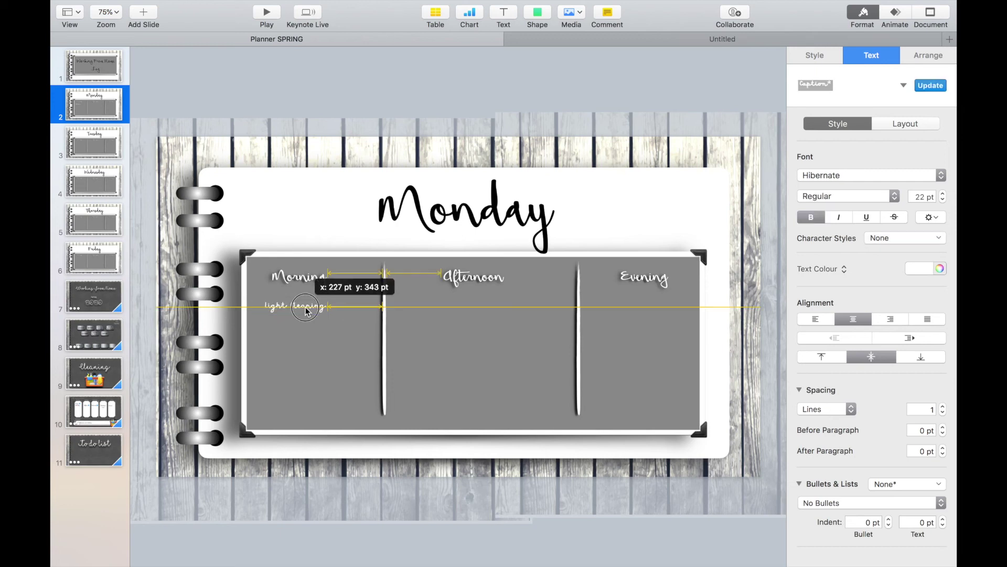
# Place copies of the "Light Cleaning" entry down the Morning column and change the first entry to "Alarm : 6,45"
pyautogui.moveTo(292, 310); pyautogui.dragTo(299, 340)
pyautogui.moveTo(300, 305)
pyautogui.mouseDown()
pyautogui.moveTo(301, 354)
pyautogui.moveTo(296, 303)
pyautogui.mouseUp()
pyautogui.write(':')
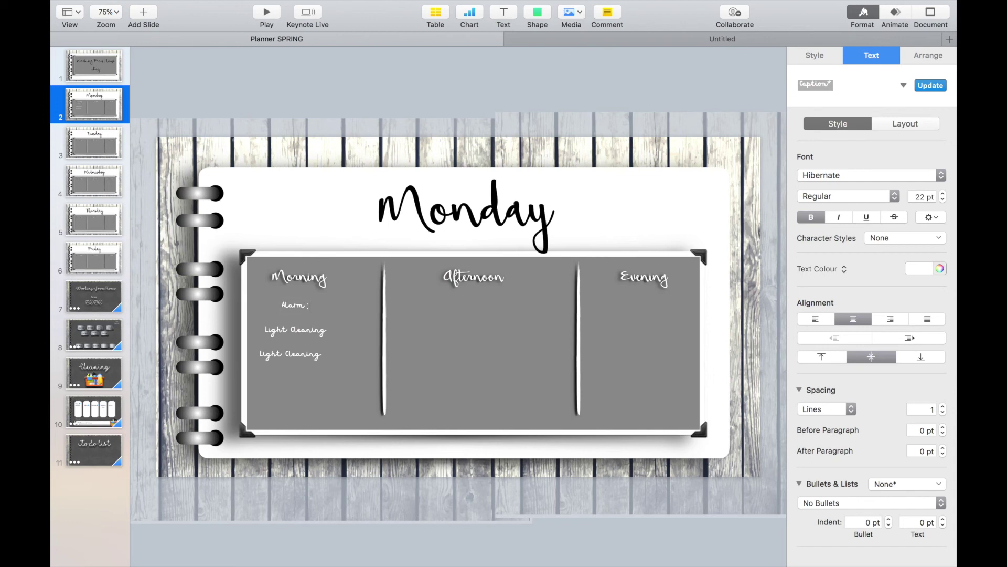
pyautogui.write(' 6,45')
# Replace the text of the lowest "Light Cleaning" copy in the Morning column with "Exercise"
pyautogui.moveTo(294, 356); pyautogui.dragTo(300, 358)
pyautogui.doubleClick(311, 356)
pyautogui.click(323, 355)
pyautogui.press('BackSpace')
pyautogui.press('BackSpace')
pyautogui.press('BackSpace')
pyautogui.press('BackSpace')
pyautogui.press('BackSpace')
pyautogui.press('BackSpace')
pyautogui.press('BackSpace')
pyautogui.press('BackSpace')
pyautogui.press('BackSpace')
pyautogui.press('BackSpace')
pyautogui.press('BackSpace')
pyautogui.press('BackSpace')
pyautogui.press('BackSpace')
pyautogui.press('BackSpace')
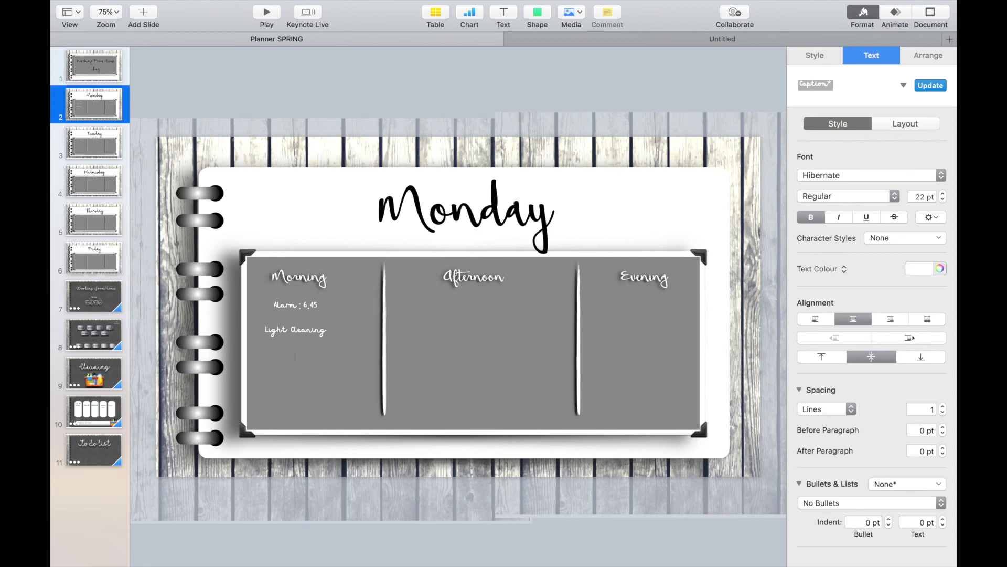
pyautogui.write('Exercise')
# Copy the "Exercise" entry below itself and change the copy to "Working From home 8.30"
pyautogui.click(299, 380)
pyautogui.moveTo(295, 354); pyautogui.dragTo(295, 382)
pyautogui.doubleClick(296, 381)
pyautogui.write('Working From home')
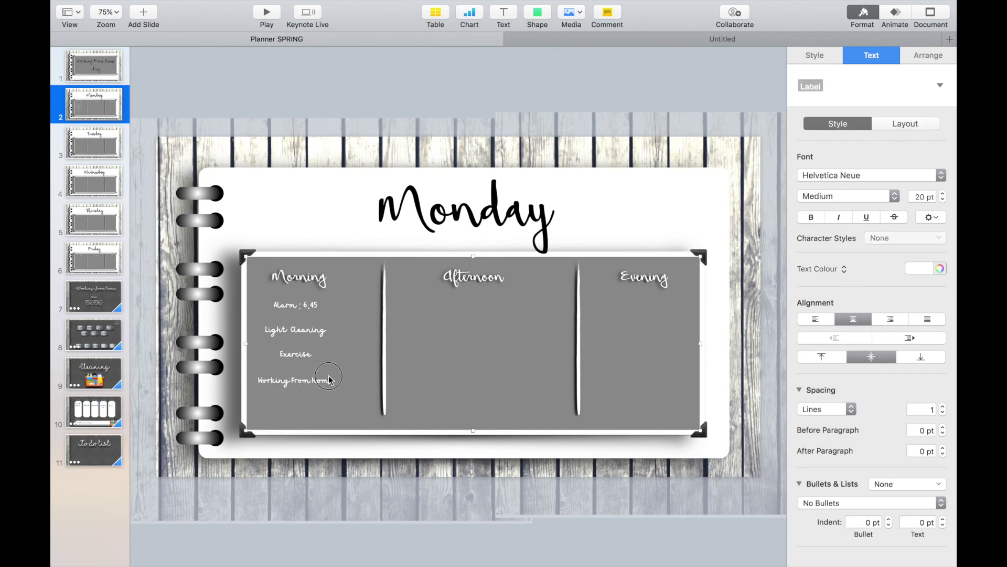
pyautogui.moveTo(323, 385); pyautogui.dragTo(335, 384)
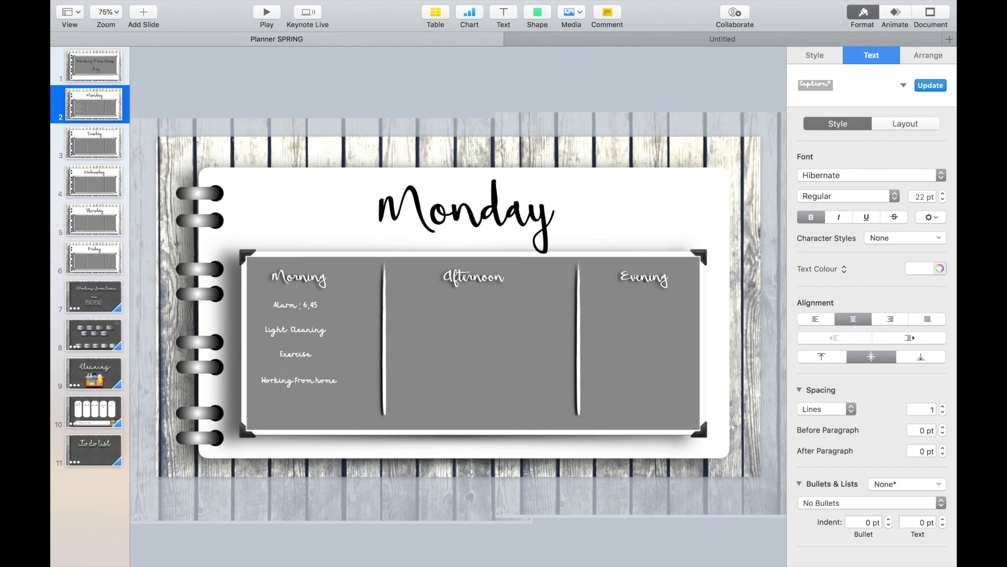
pyautogui.write('8.30')
# Copy the work entry into the Afternoon column without its time and add a "Lunch - 12" entry above it
pyautogui.click(313, 383)
pyautogui.moveTo(313, 383); pyautogui.dragTo(477, 295)
pyautogui.press('BackSpace')
pyautogui.click(495, 294)
pyautogui.click(486, 310)
pyautogui.tripleClick(475, 296)
pyautogui.write('Lunch - 12')
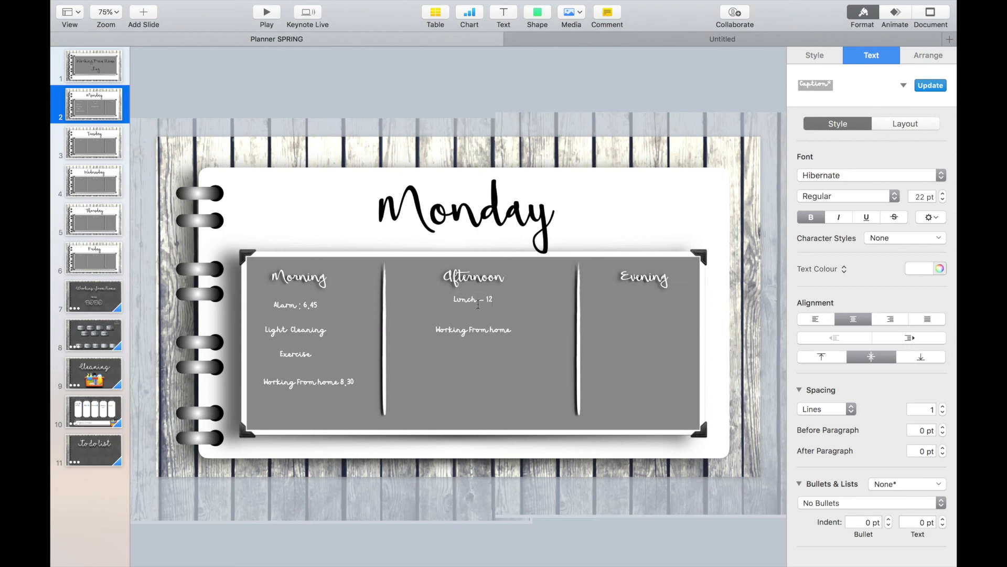
# Add an "Exercise" entry below "Working From home" in the Afternoon column, using a copy of that entry
pyautogui.moveTo(479, 332); pyautogui.dragTo(478, 356)
pyautogui.tripleClick(474, 354)
pyautogui.write('Exercise')
pyautogui.click(503, 364)
pyautogui.moveTo(486, 357); pyautogui.dragTo(469, 389)
pyautogui.press('Delete')
# Copy the lunch entry into the Evening column and change it to "Dinner 5,30" beneath the heading
pyautogui.click(486, 301)
pyautogui.moveTo(486, 302); pyautogui.dragTo(644, 302)
pyautogui.write('Dinner 5,30')
pyautogui.moveTo(637, 305); pyautogui.dragTo(637, 297)
# Add a "Webex - Master class" line under the Afternoon "Working From home" entry and move "Exercise" lower
pyautogui.press('Return')
pyautogui.write('ex')
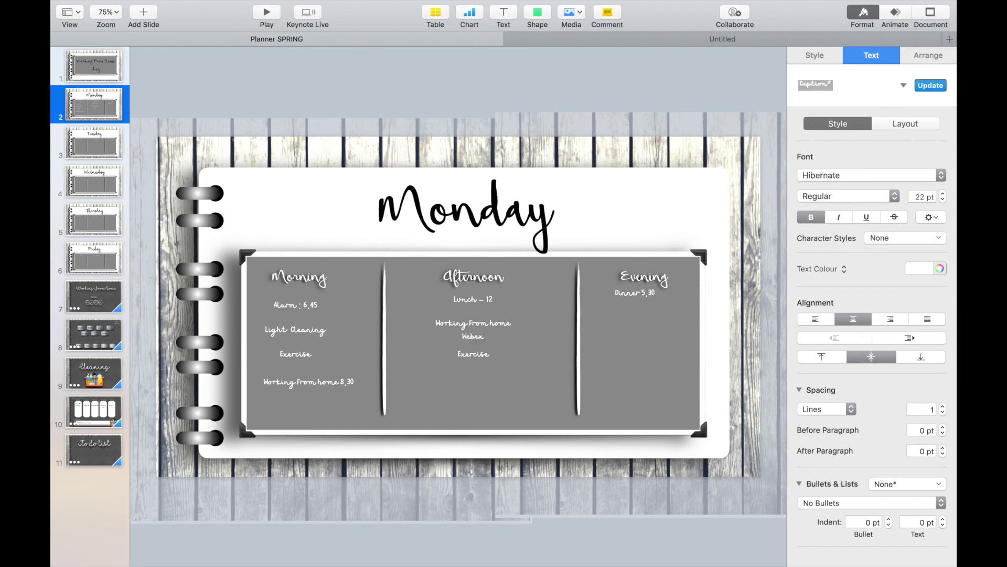
pyautogui.write(' - Master class')
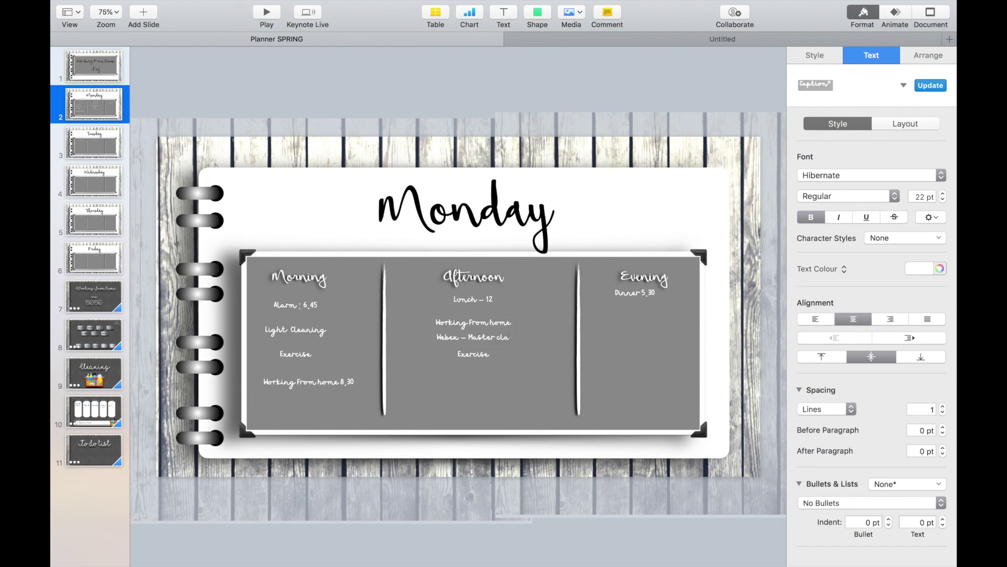
pyautogui.click(482, 359)
pyautogui.moveTo(481, 359); pyautogui.dragTo(483, 371)
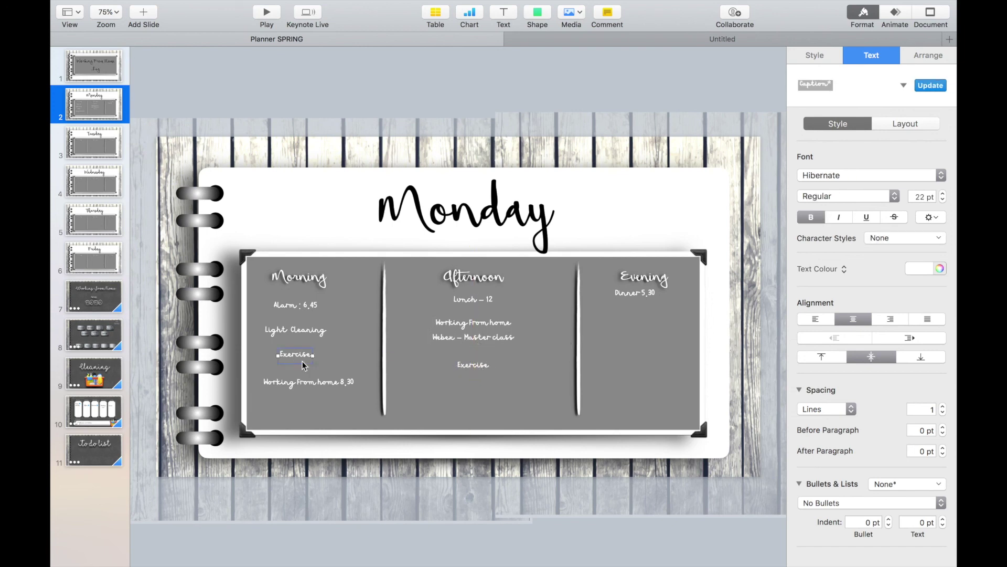
# Move "Light Cleaning" lower in the Morning column and insert a "Morning Routine" entry between it and the alarm
pyautogui.moveTo(317, 331)
pyautogui.mouseDown()
pyautogui.moveTo(308, 365)
pyautogui.moveTo(311, 344)
pyautogui.mouseUp()
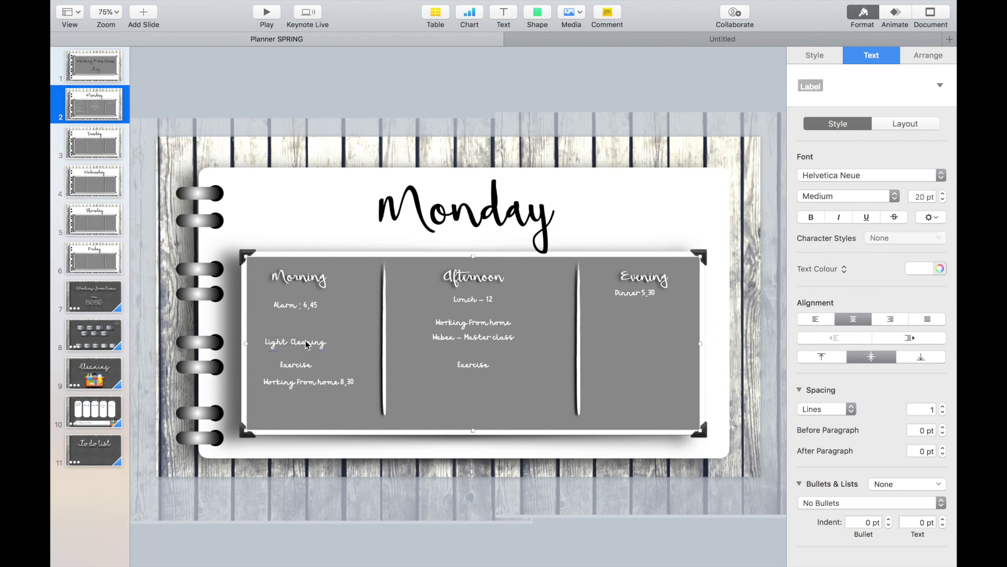
pyautogui.moveTo(311, 342); pyautogui.dragTo(298, 321)
pyautogui.write('Morning Routine')
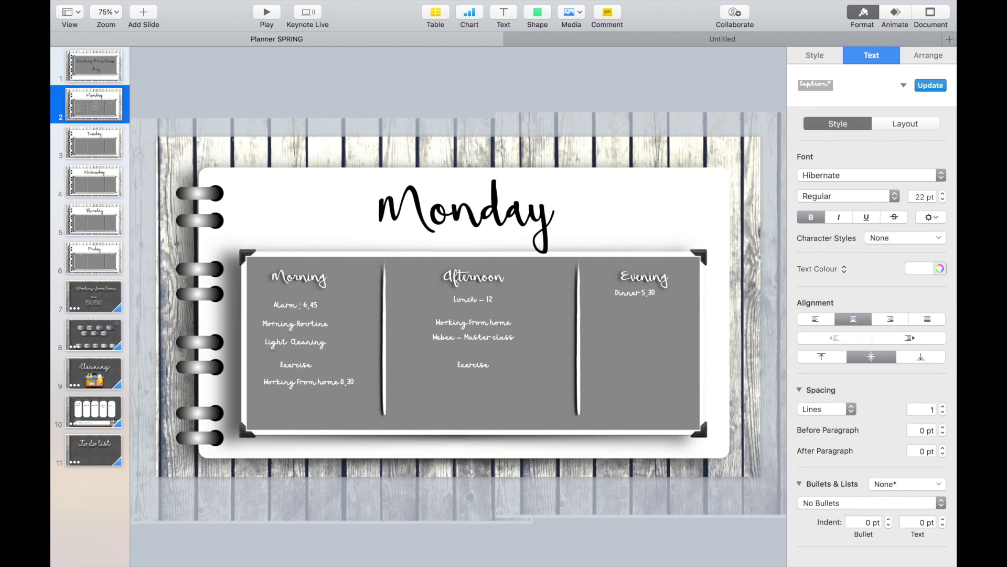
# Move the "Dinner 5,30" entry slightly lower beneath the Evening heading, level with the lunch entry
pyautogui.click(347, 317)
pyautogui.moveTo(639, 305); pyautogui.dragTo(644, 305)
pyautogui.click(615, 206)
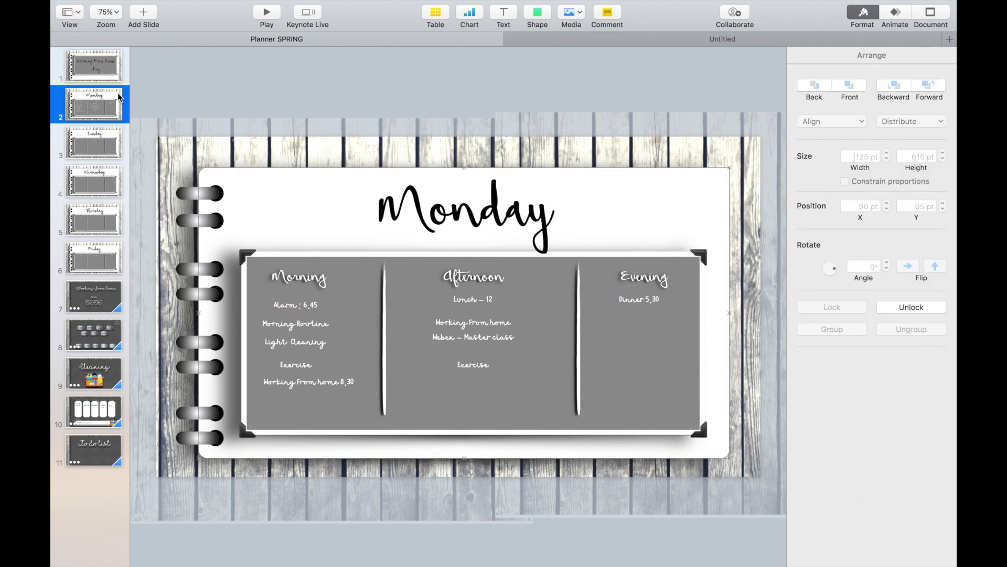
pyautogui.click(138, 6)
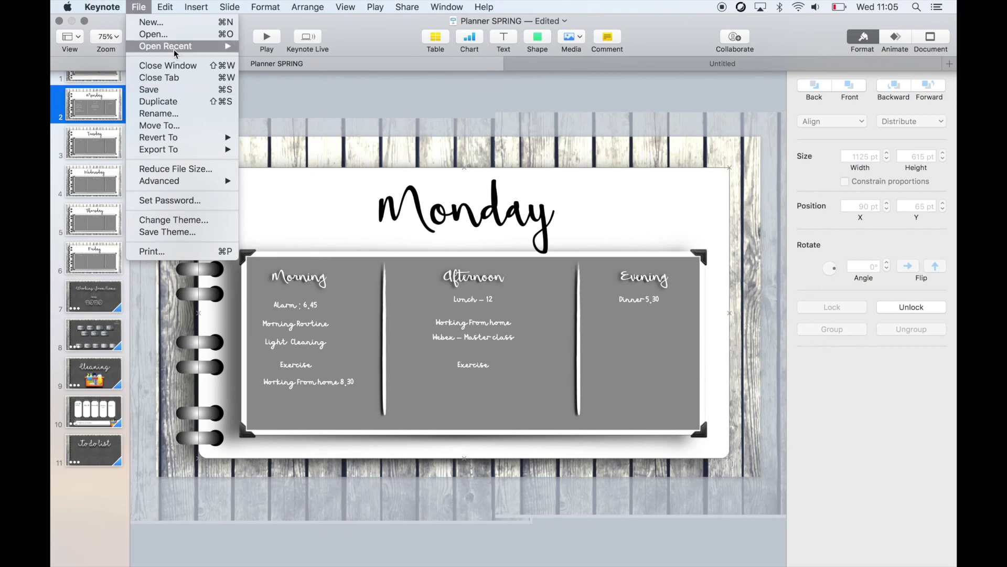
pyautogui.click(377, 92)
pyautogui.click(138, 6)
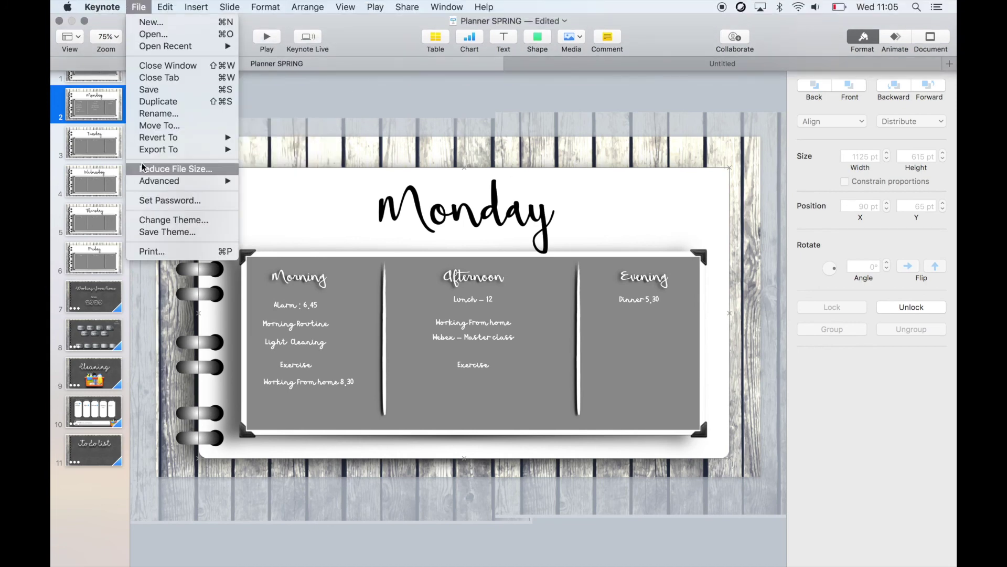
pyautogui.moveTo(154, 151)
pyautogui.click(373, 119)
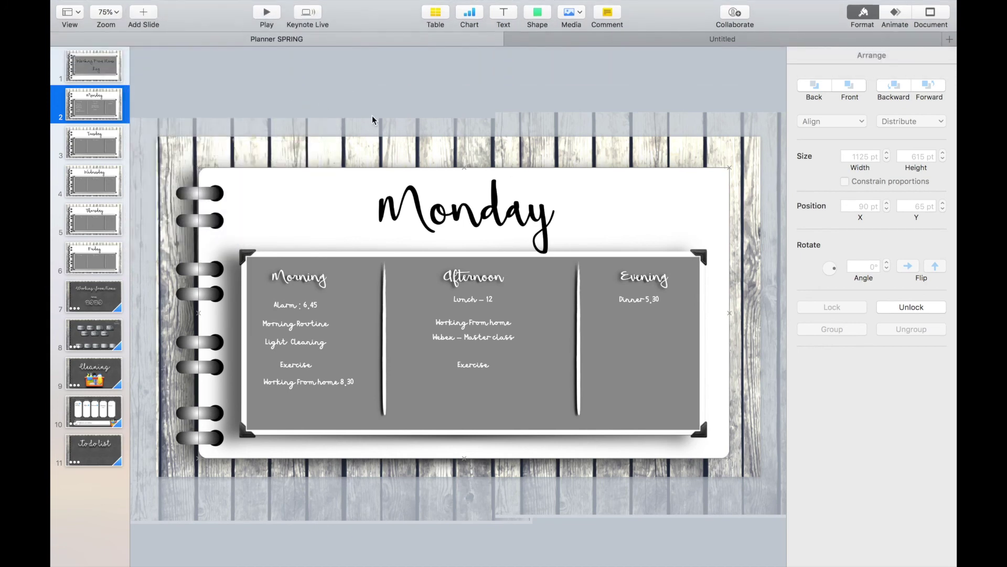
# Return to the "Working From Home Log" cover slide
pyautogui.click(116, 68)
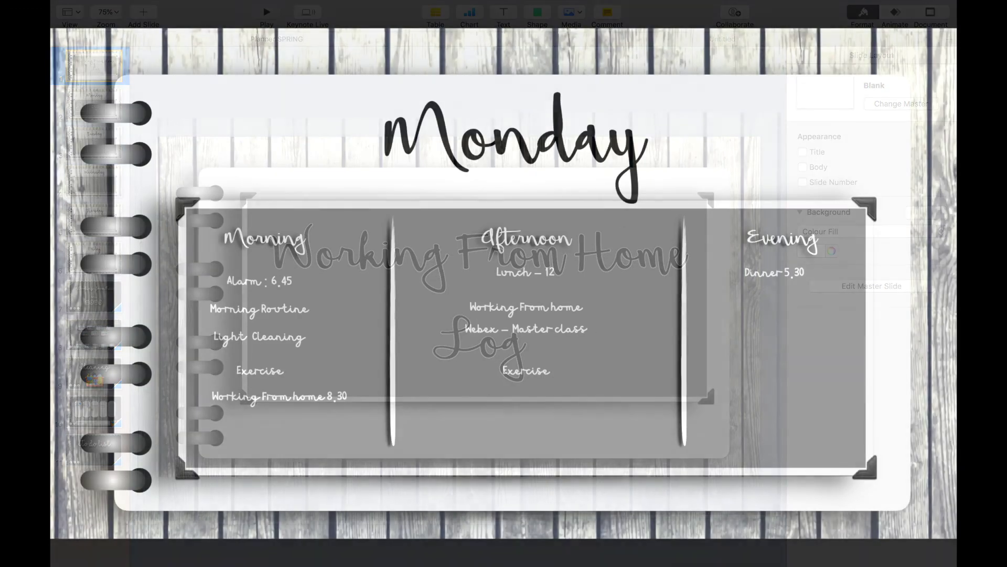